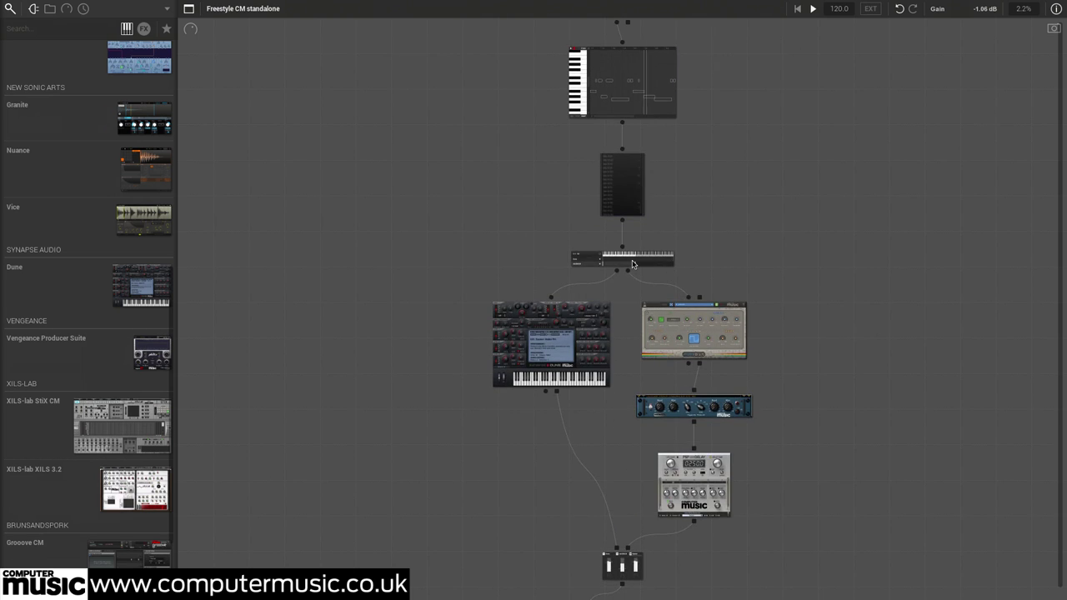
- Launch the FreestyleCMSetup.pkg installer
mouse_move(634, 263)
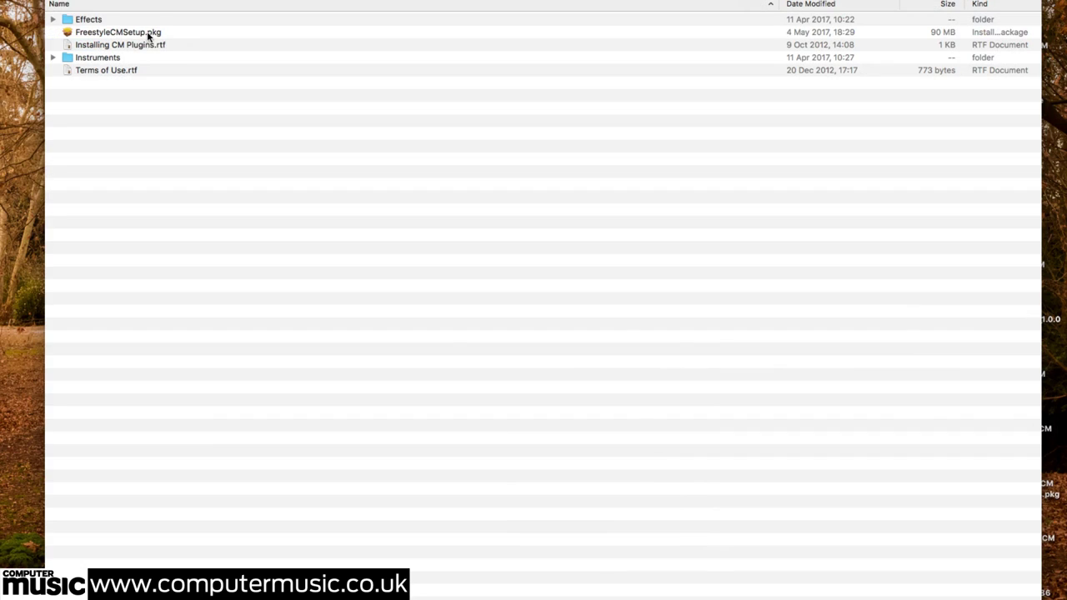
left_click(149, 35)
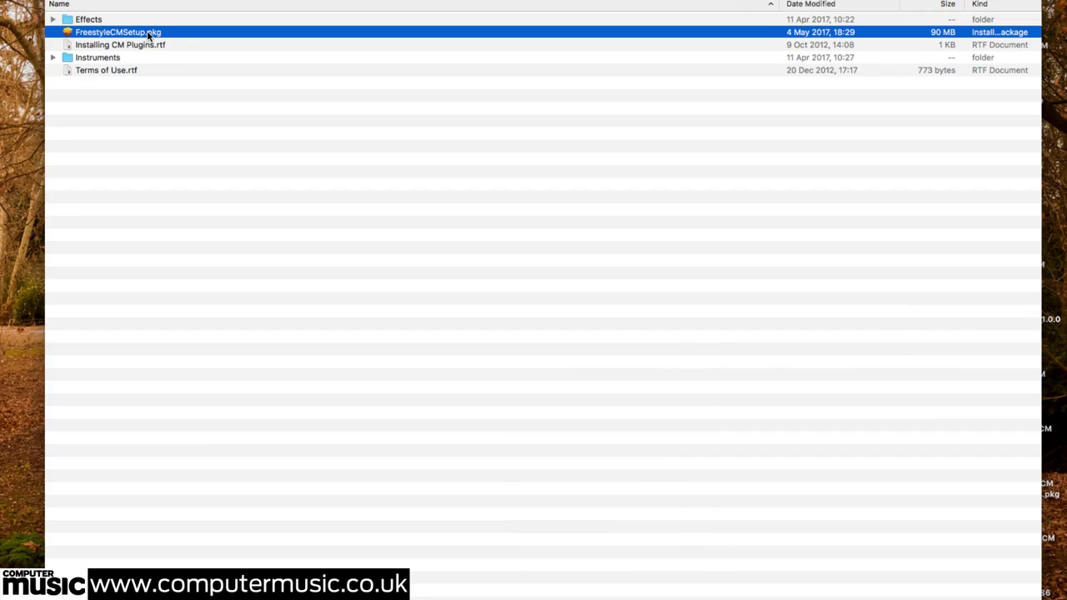
double_click(149, 35)
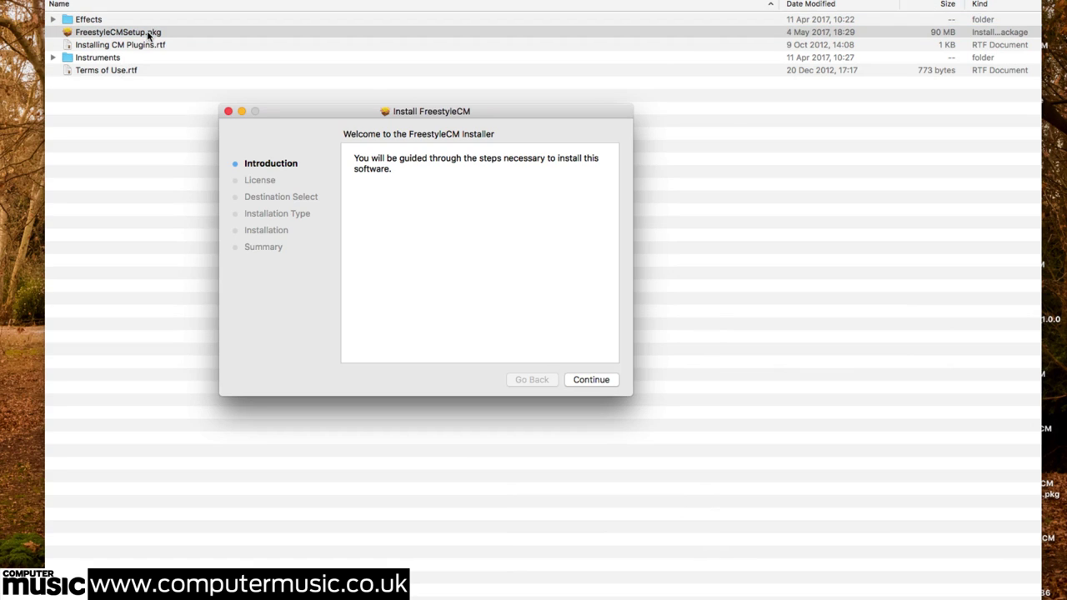
- Accept the licence and install FreestyleCM on Macintosh HD, confirming with the admin password
left_click(590, 380)
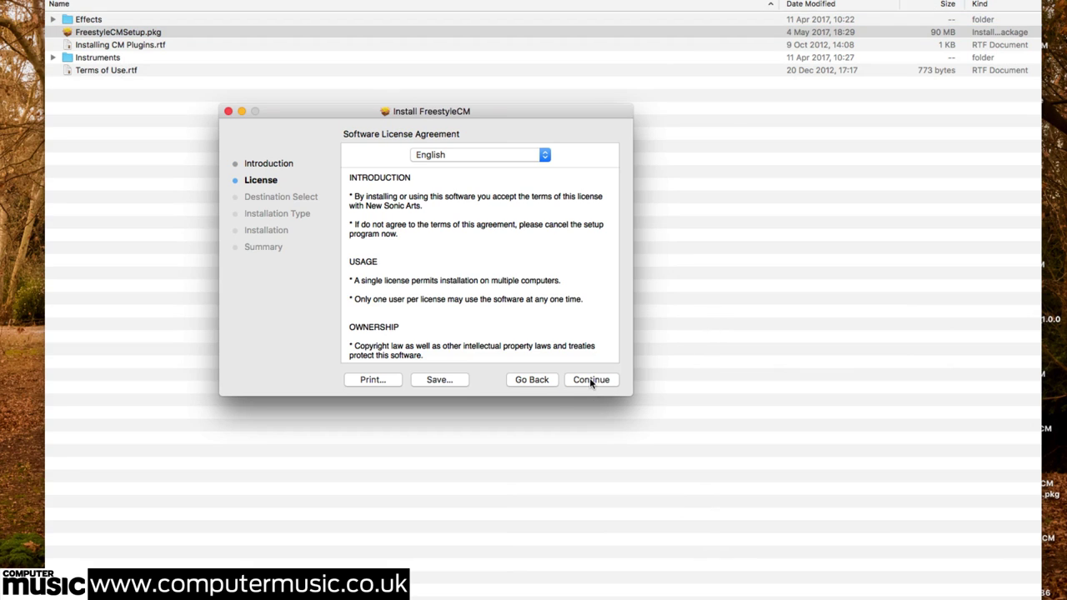
left_click(589, 381)
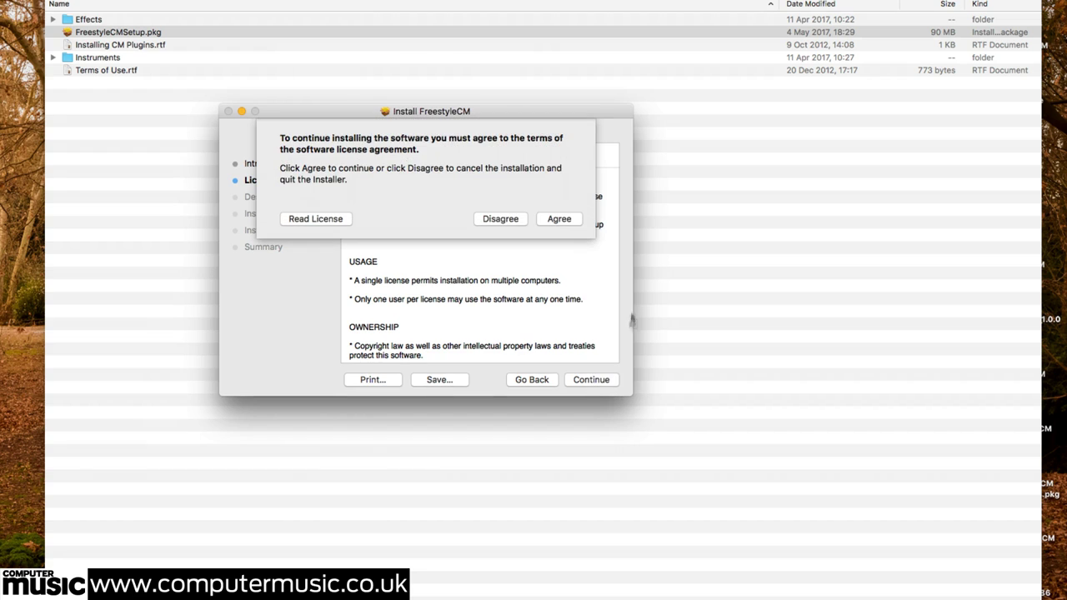
left_click(554, 219)
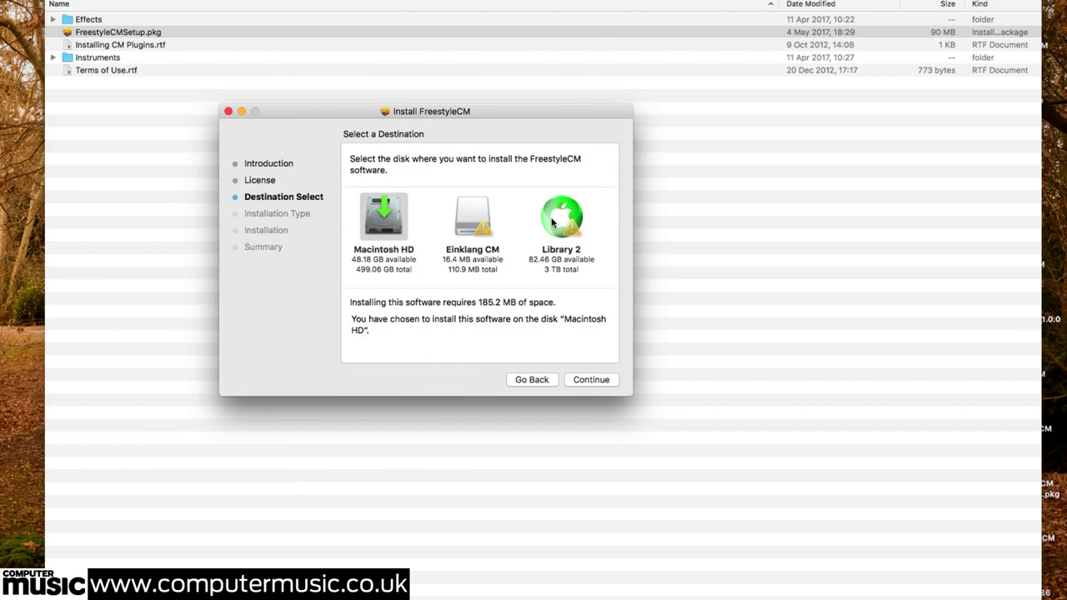
left_click(612, 384)
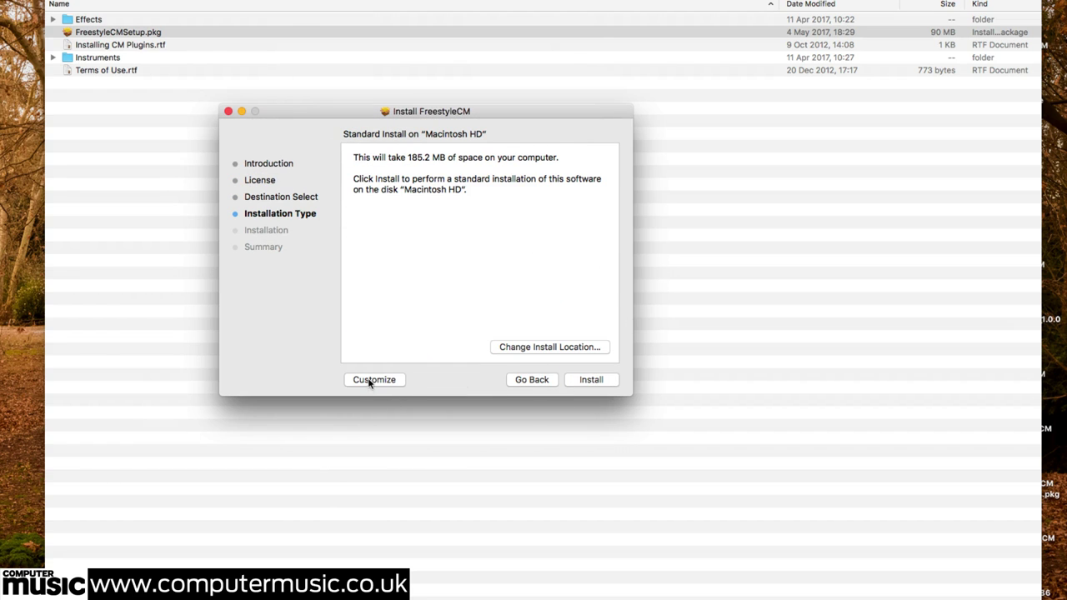
left_click(593, 380)
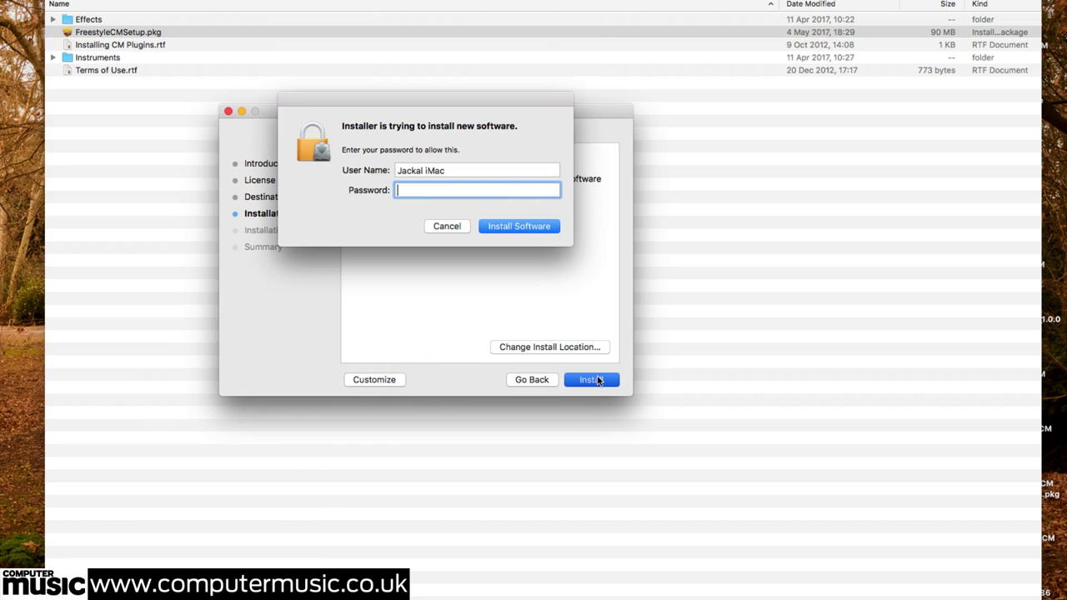
key("Return")
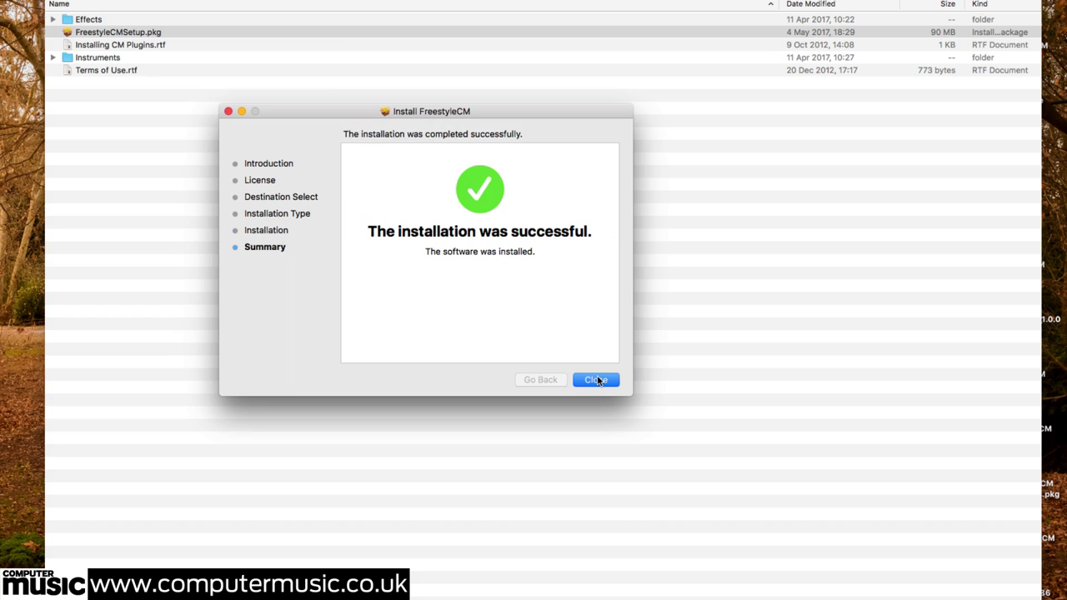
- Close the finished installer and launch Freestyle CM through a Spotlight search for 'freestyle'
left_click(597, 380)
key("super+space")
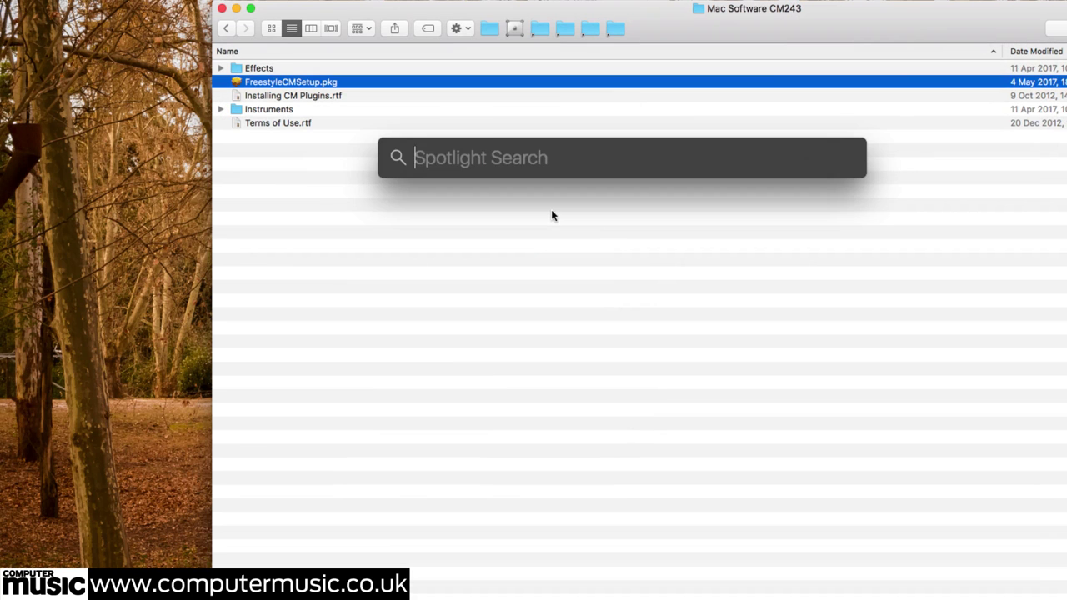
type("freestyle")
key("Return")
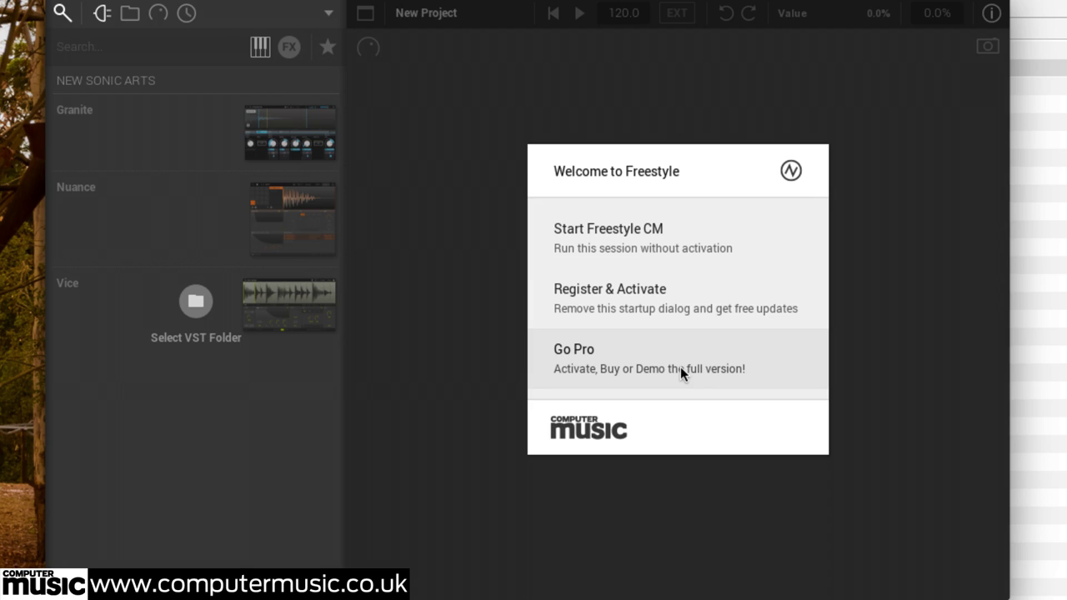
- Start Freestyle CM without activation, scan the VST plug-ins folder, and enlarge the window
left_click(667, 229)
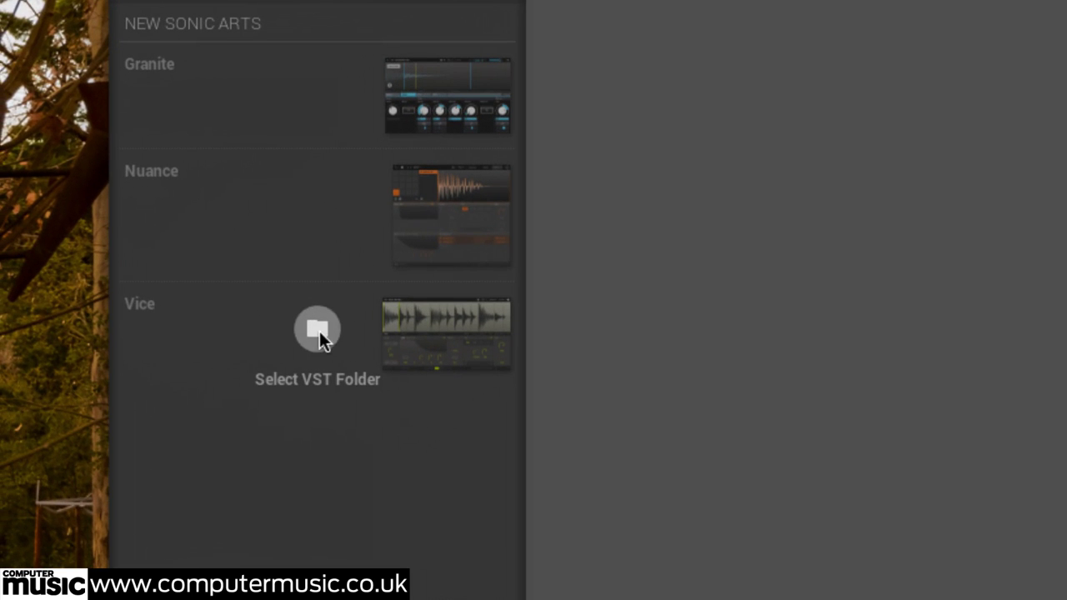
left_click(318, 329)
left_click(450, 63)
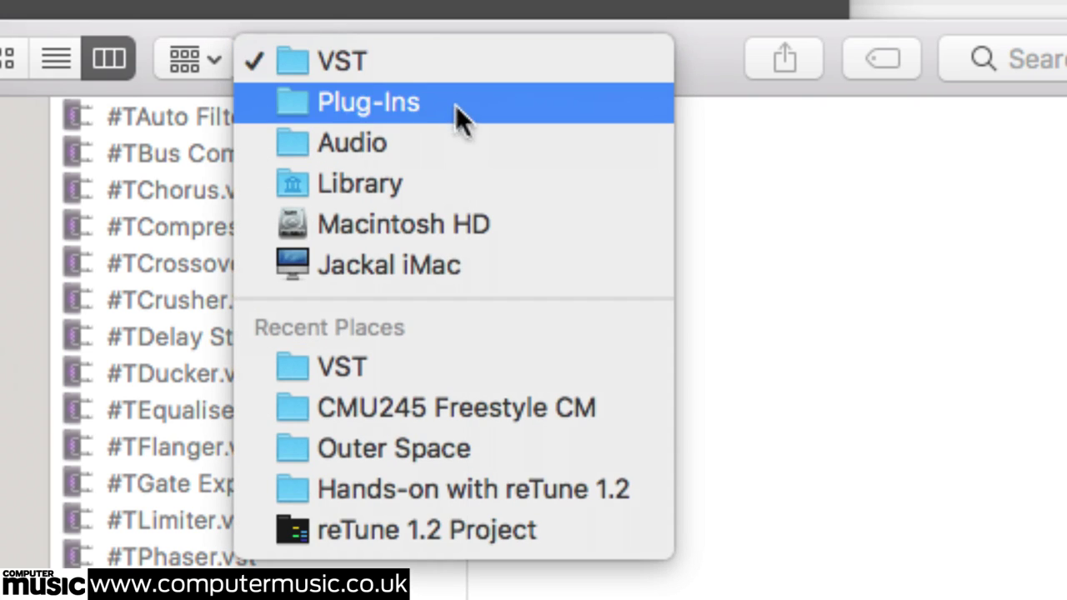
left_click(445, 54)
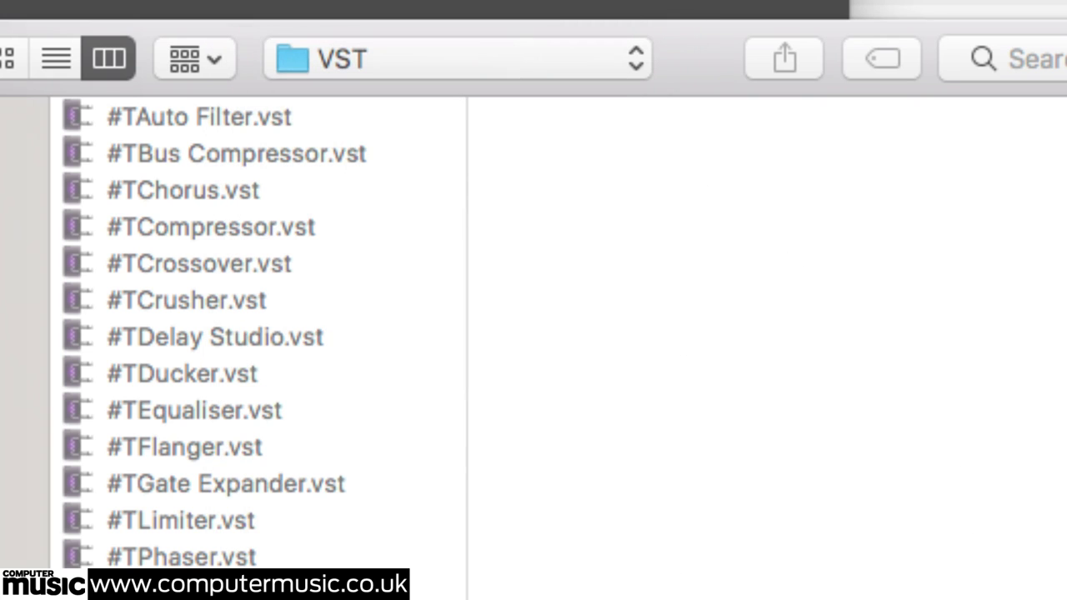
left_click(781, 405)
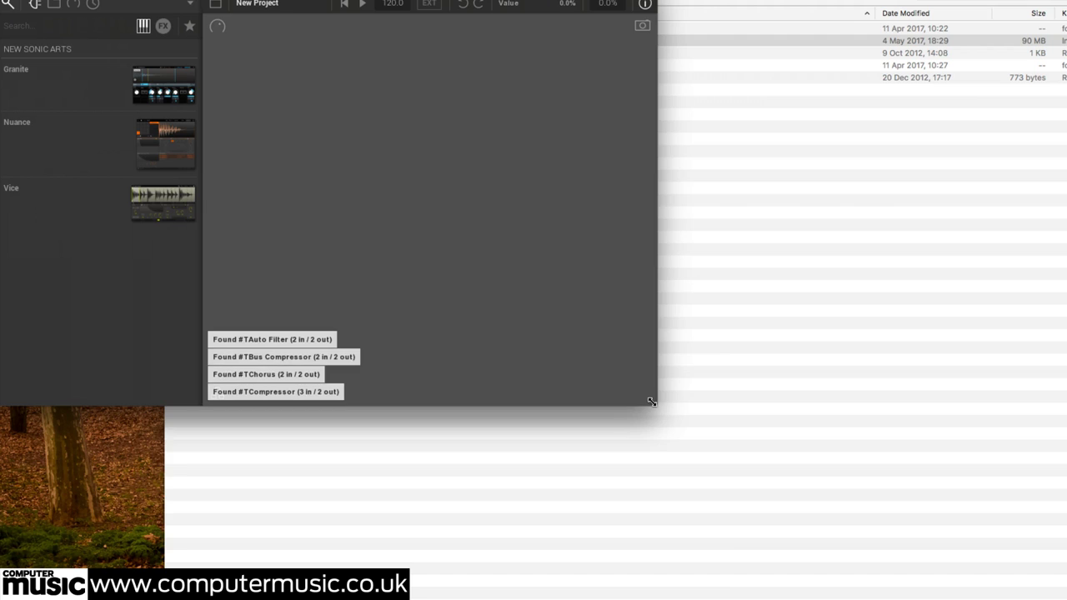
left_click_drag(651, 402, 1064, 599)
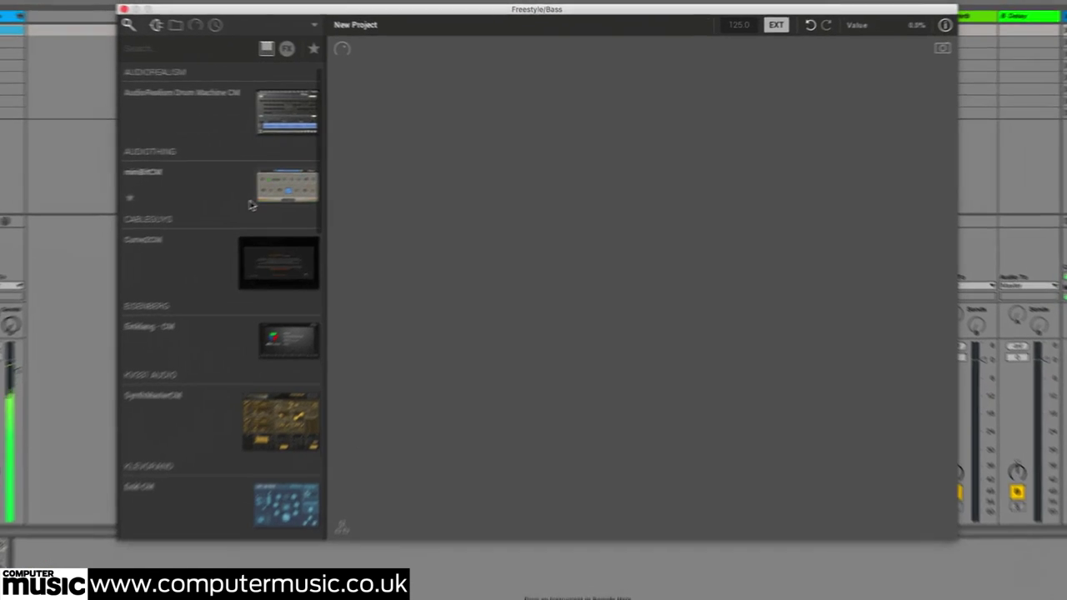
scroll(305, 192, "down", 5)
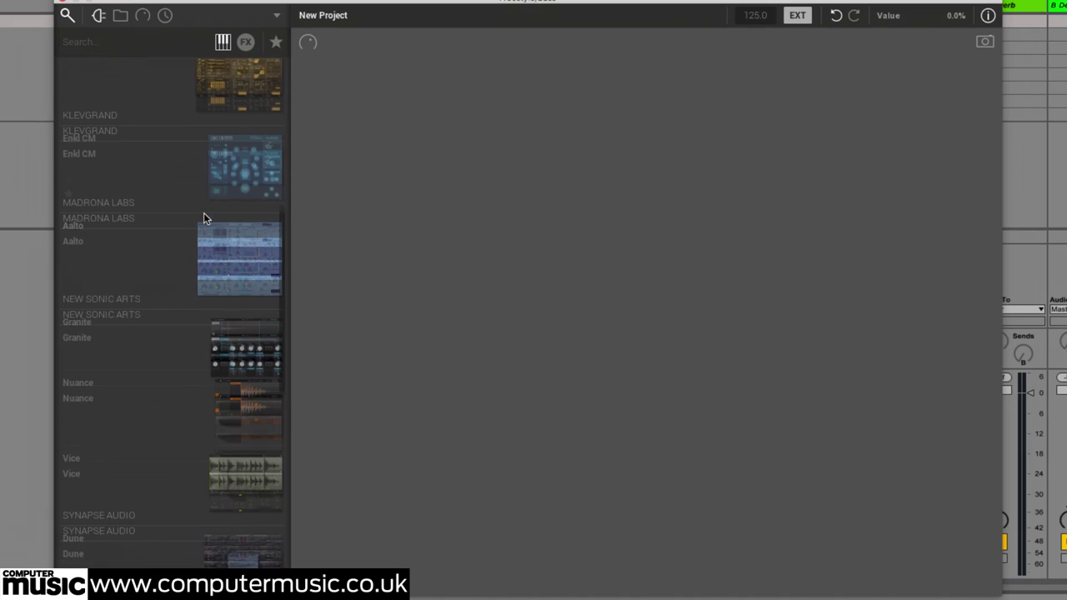
scroll(206, 218, "down", 10)
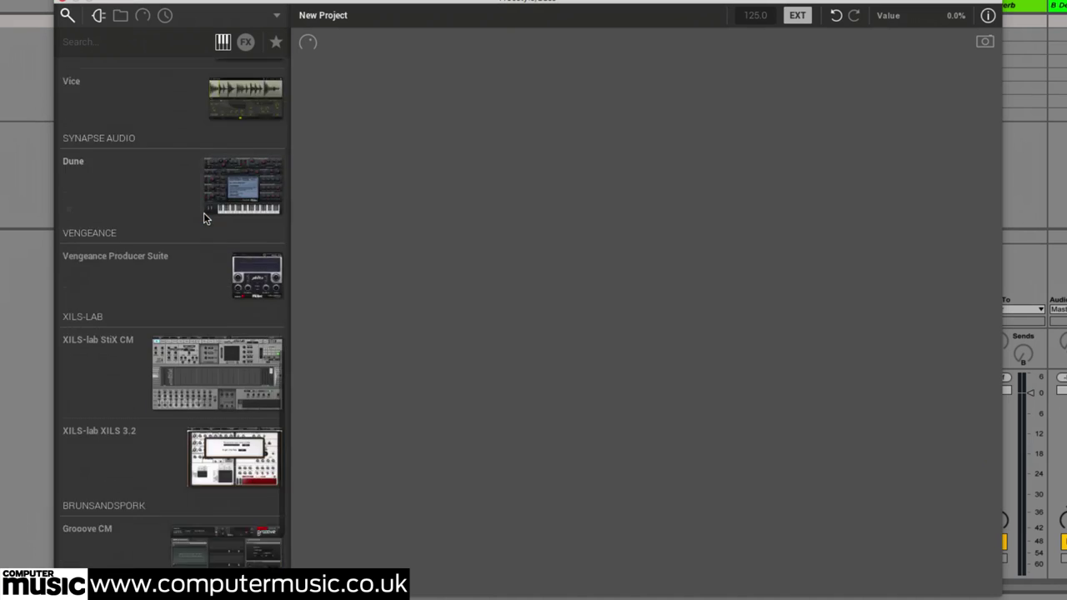
left_click(246, 43)
scroll(170, 320, "up", 5)
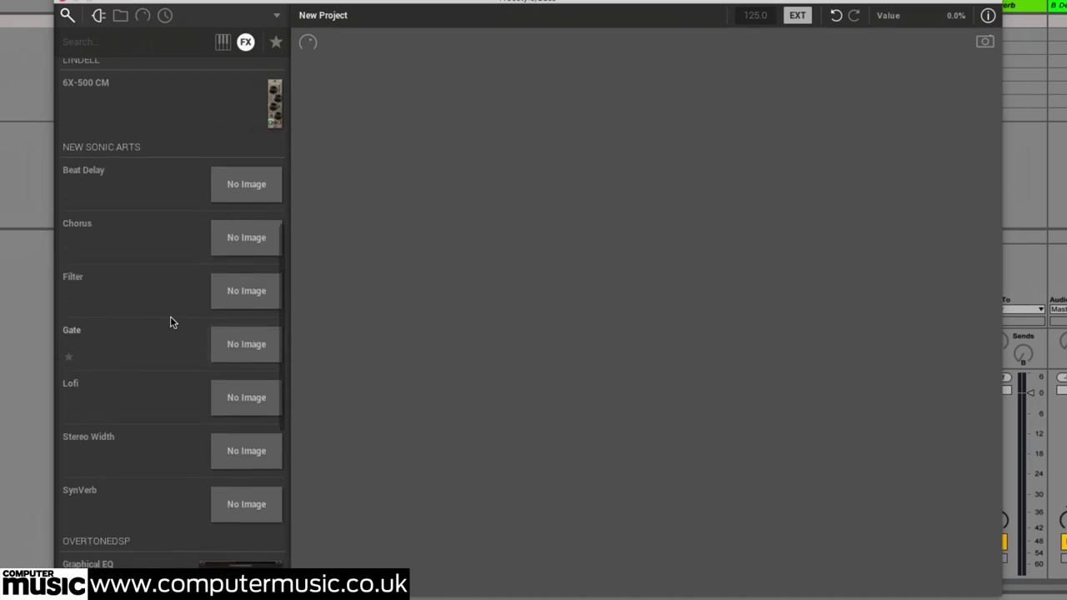
scroll(170, 323, "up", 5)
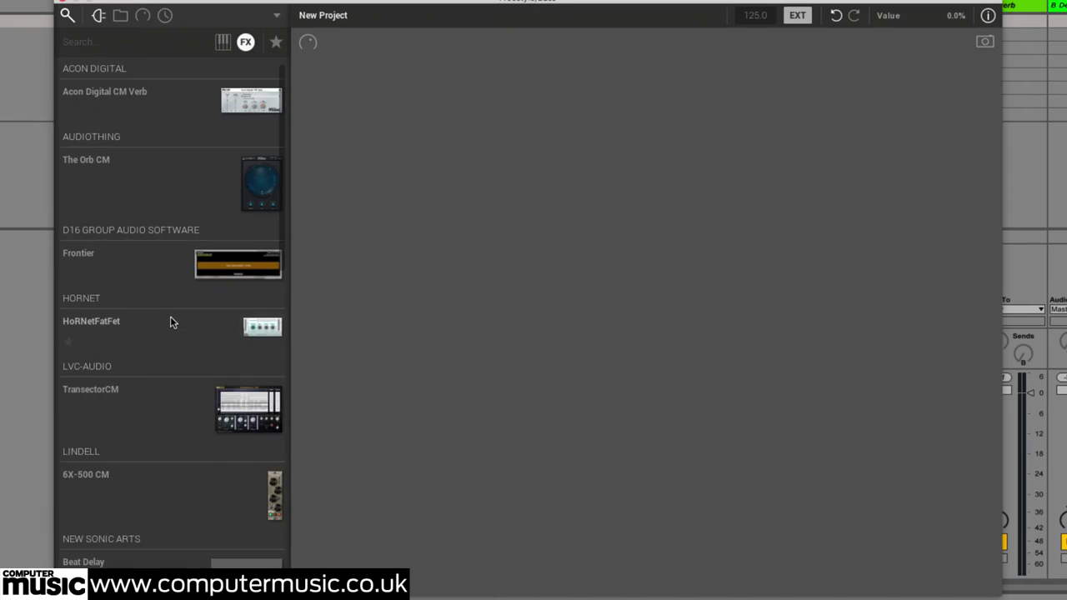
left_click(215, 44)
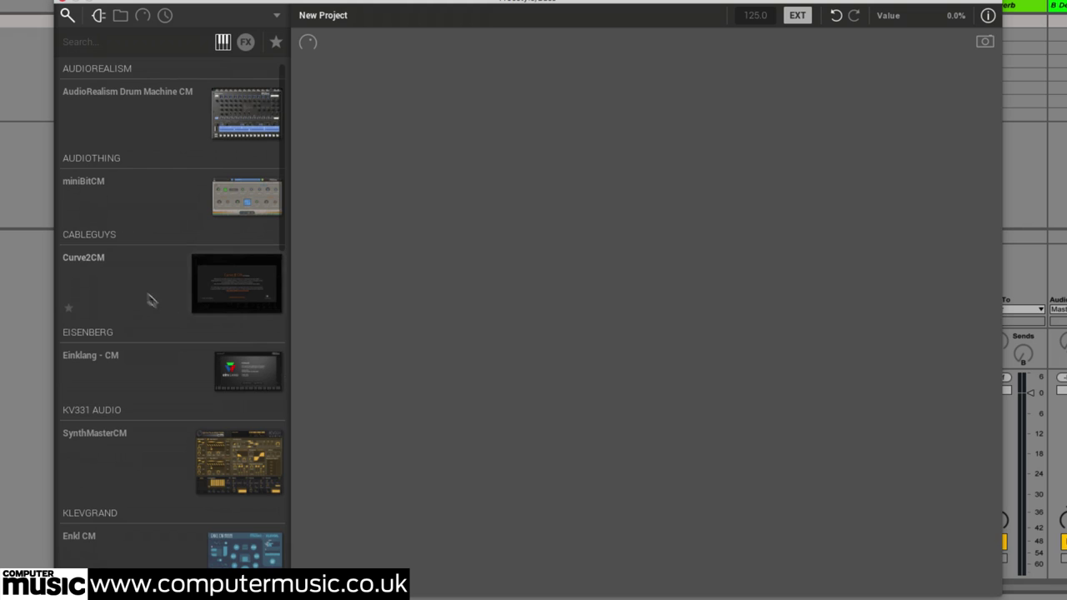
left_click(91, 236)
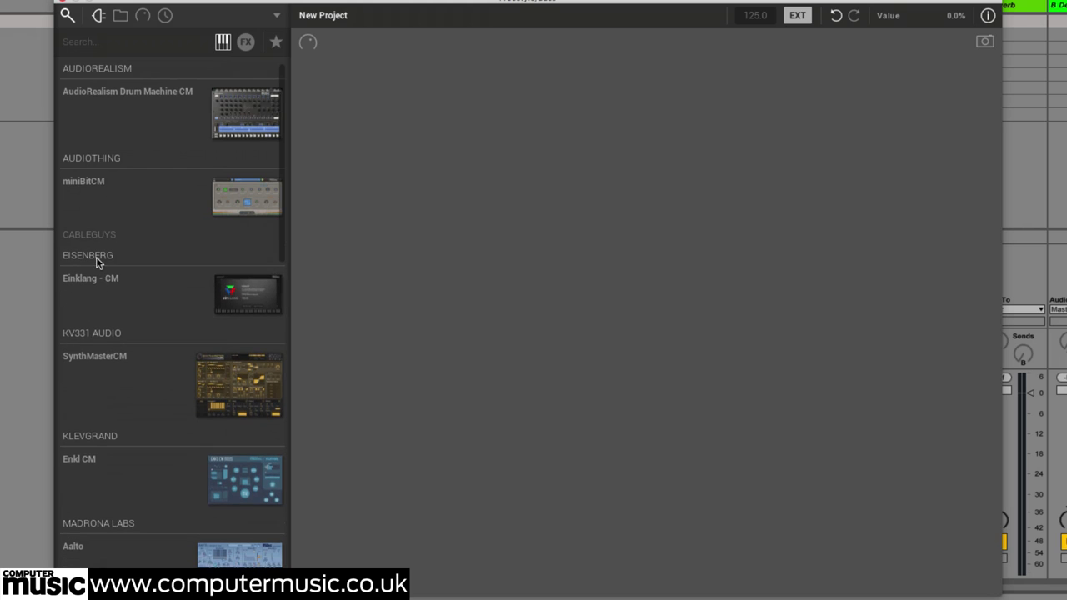
left_click(96, 257)
left_click(98, 276)
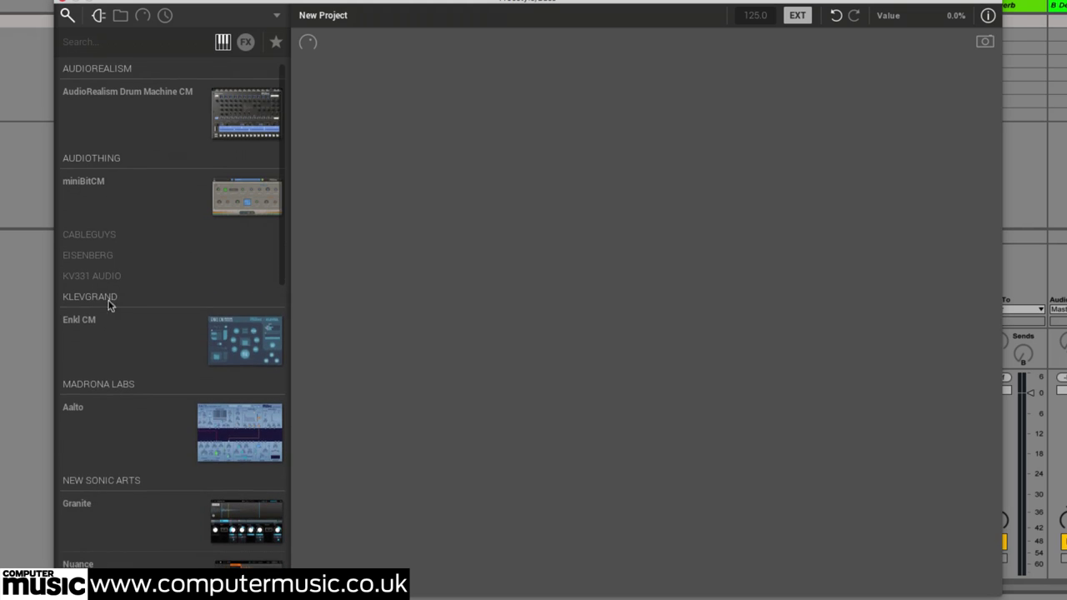
right_click(103, 296)
left_click(153, 324)
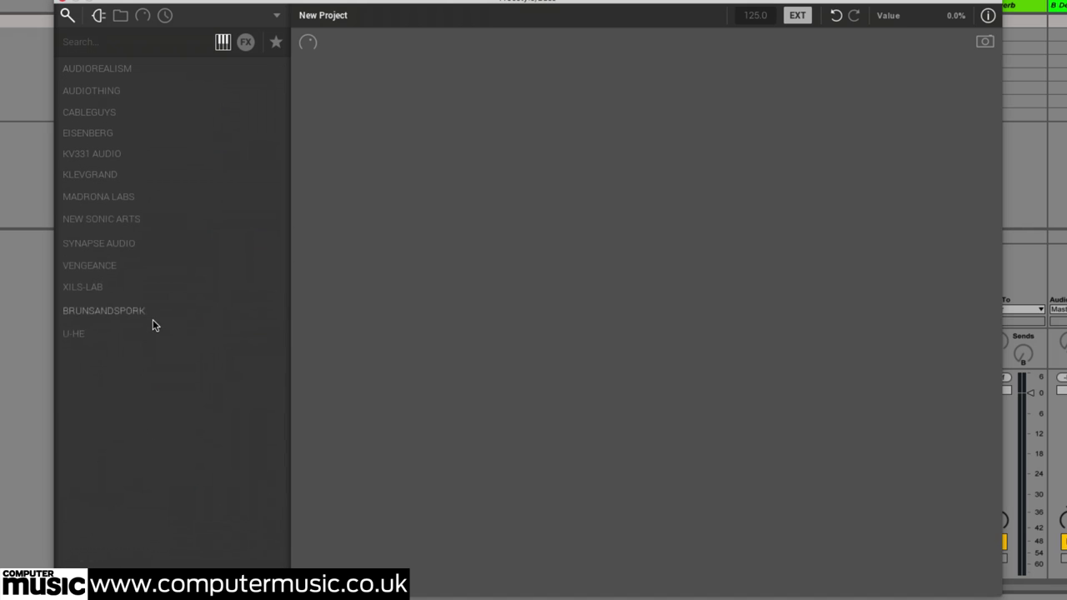
left_click(93, 171)
left_click(95, 132)
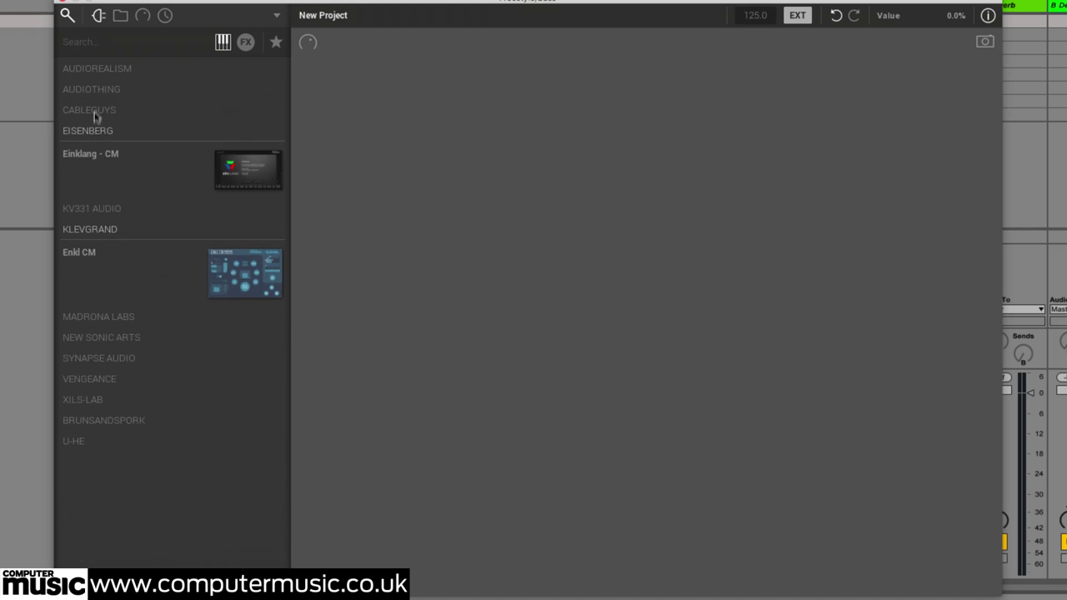
right_click(95, 111)
left_click(128, 116)
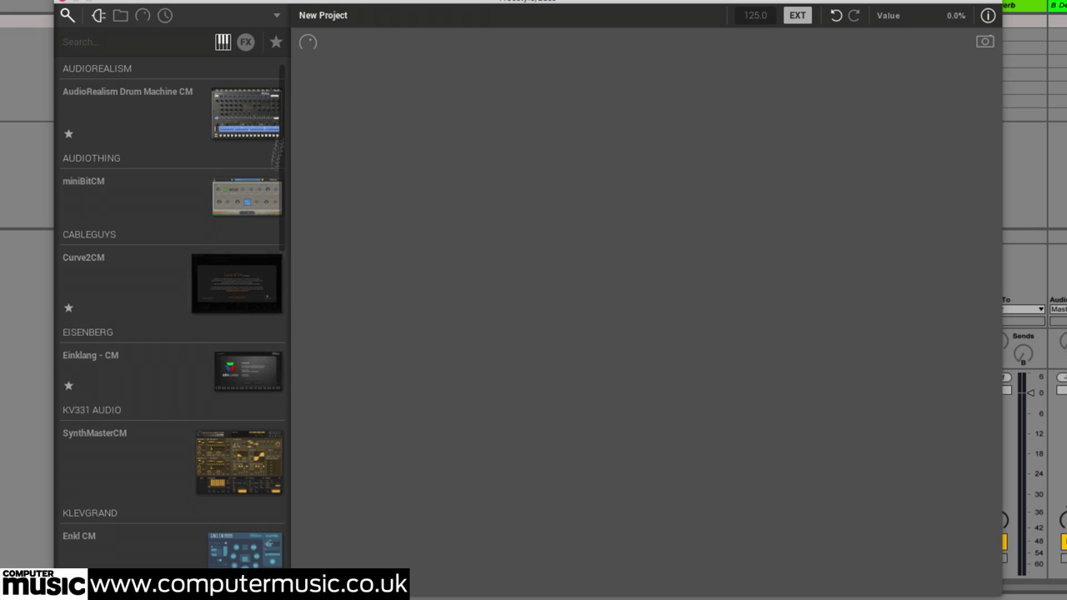
- Filter the browser to the starred favourites, clear the filter, then hide the plug-in browser
left_click(277, 42)
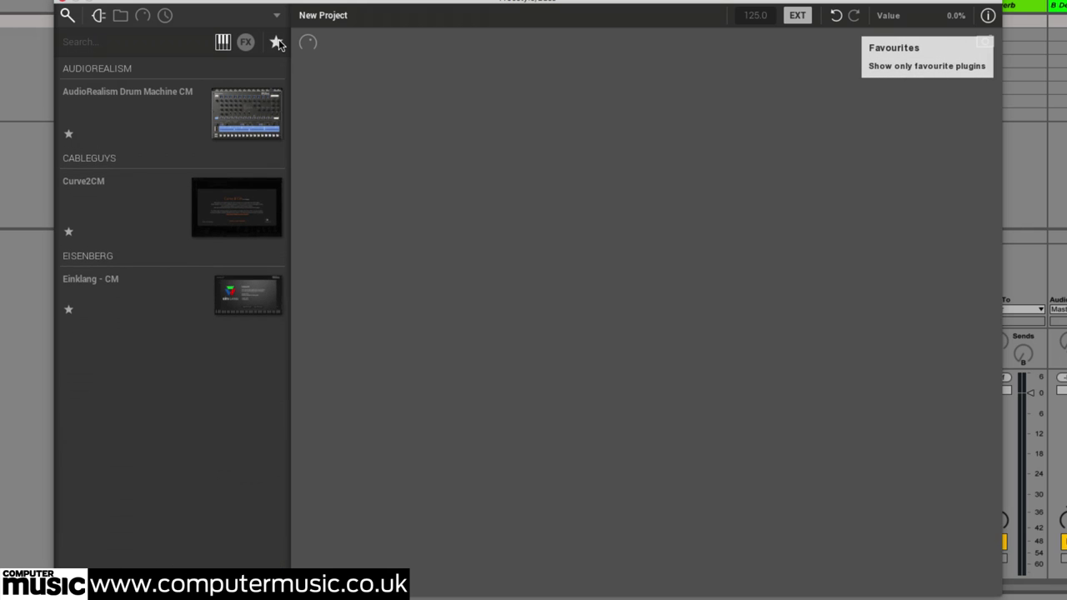
left_click(277, 43)
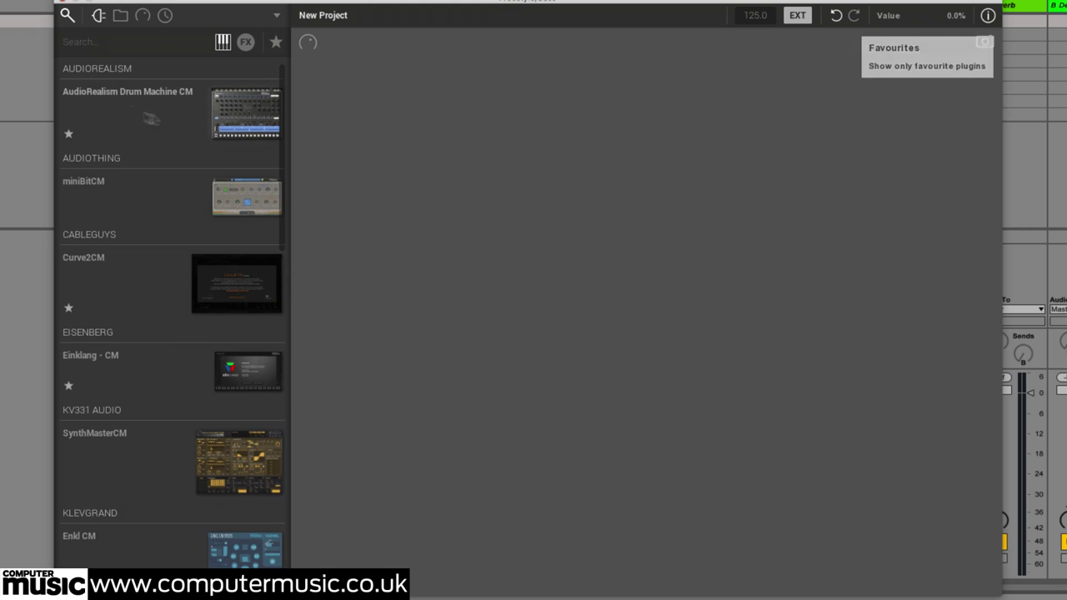
left_click(66, 15)
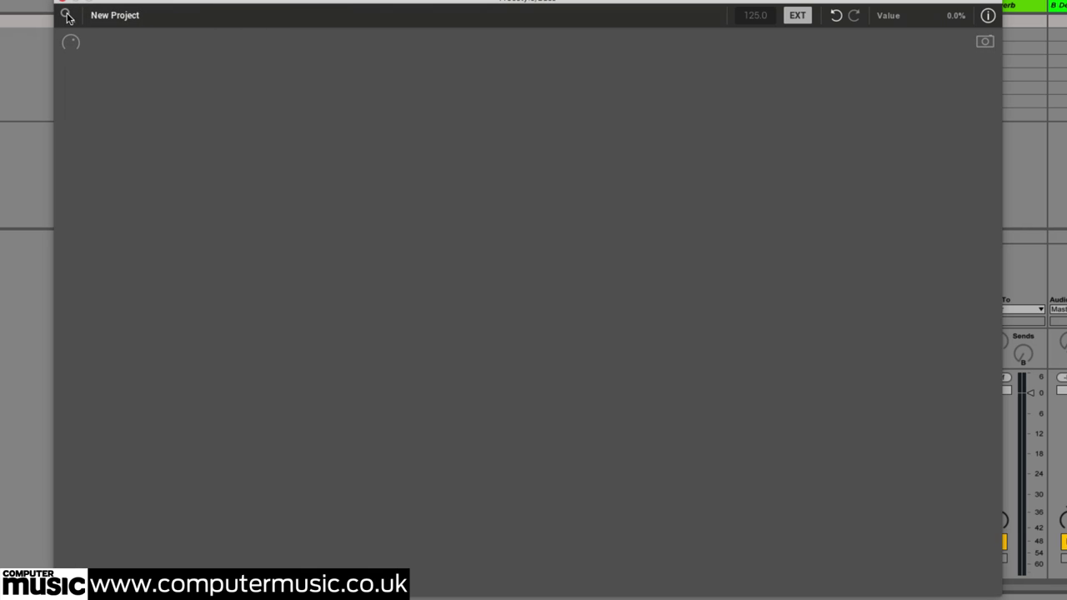
- Reshow the plug-in browser and select the Bass track to display its Freestyle device
left_click(67, 15)
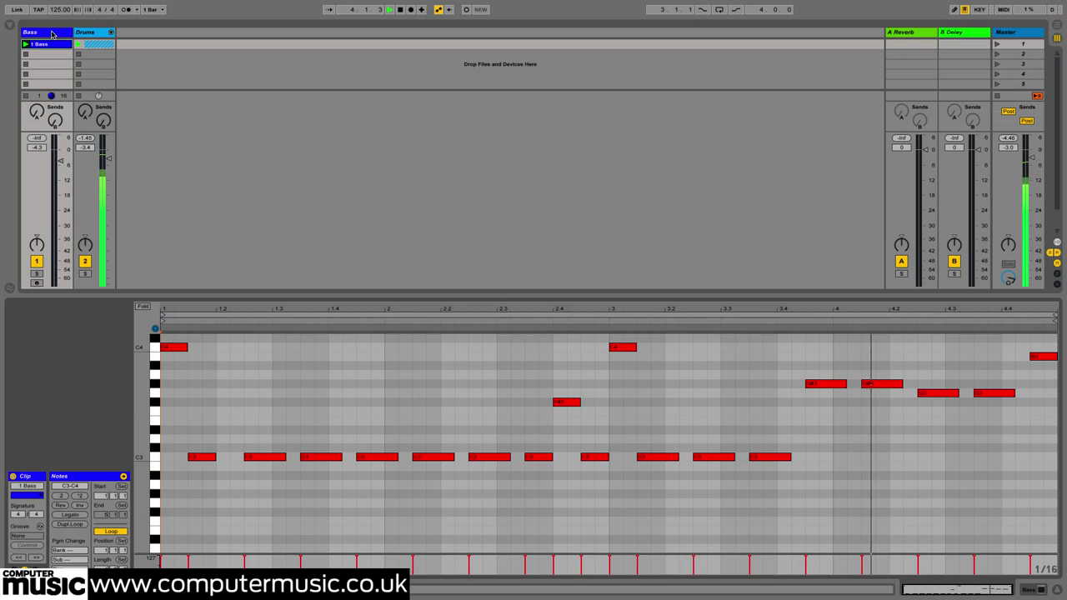
left_click(52, 33)
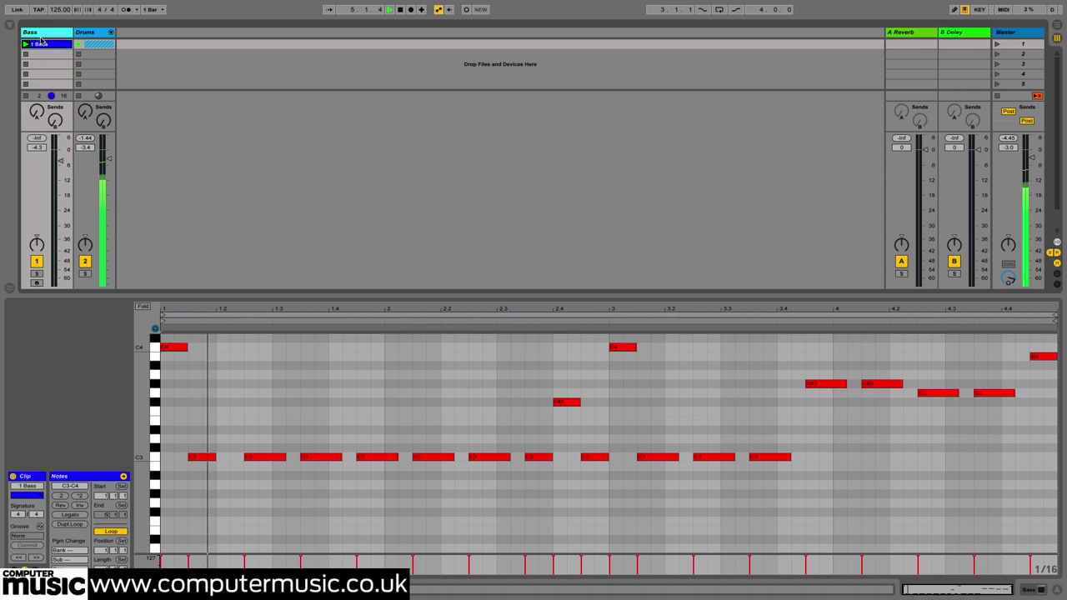
left_click(44, 34)
- Add Dune to the project, load patch 003: Analog SynBass RL, and lower Cutoff to 32 %
left_click(36, 477)
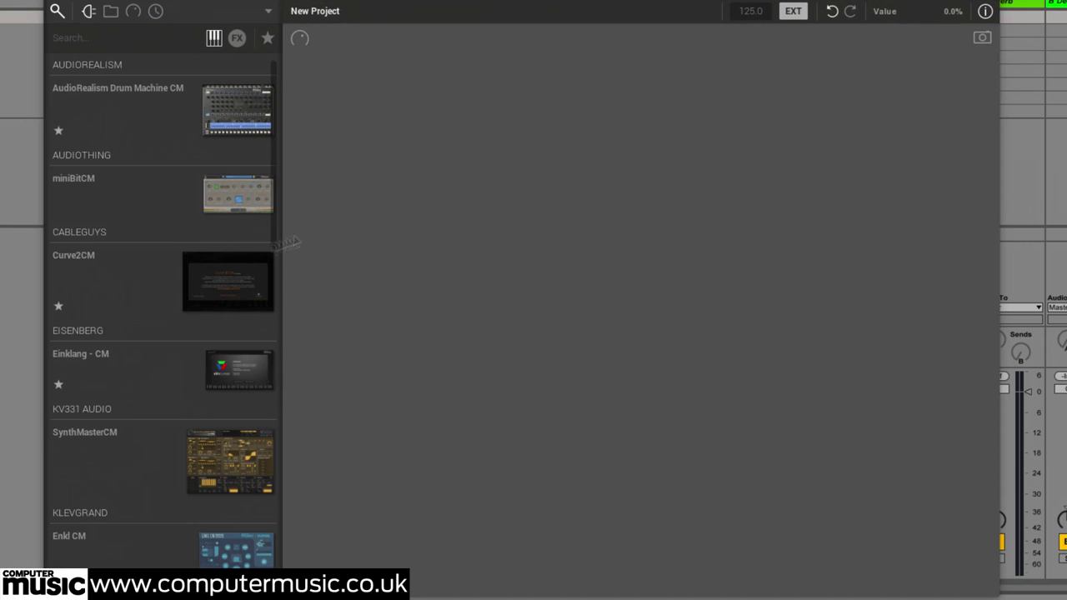
scroll(167, 293, "down", 10)
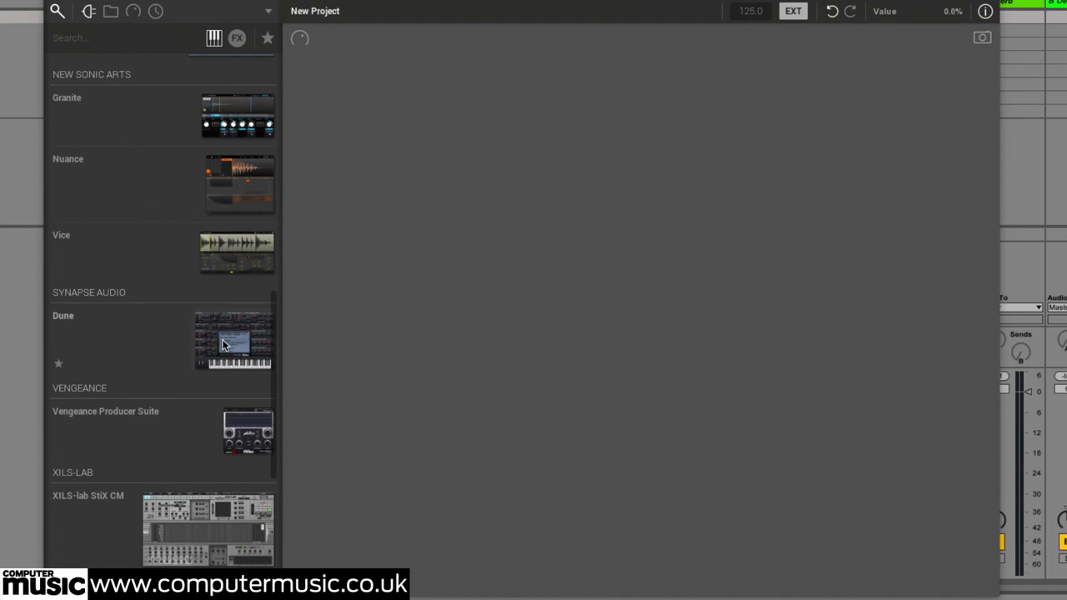
left_click_drag(222, 339, 595, 230)
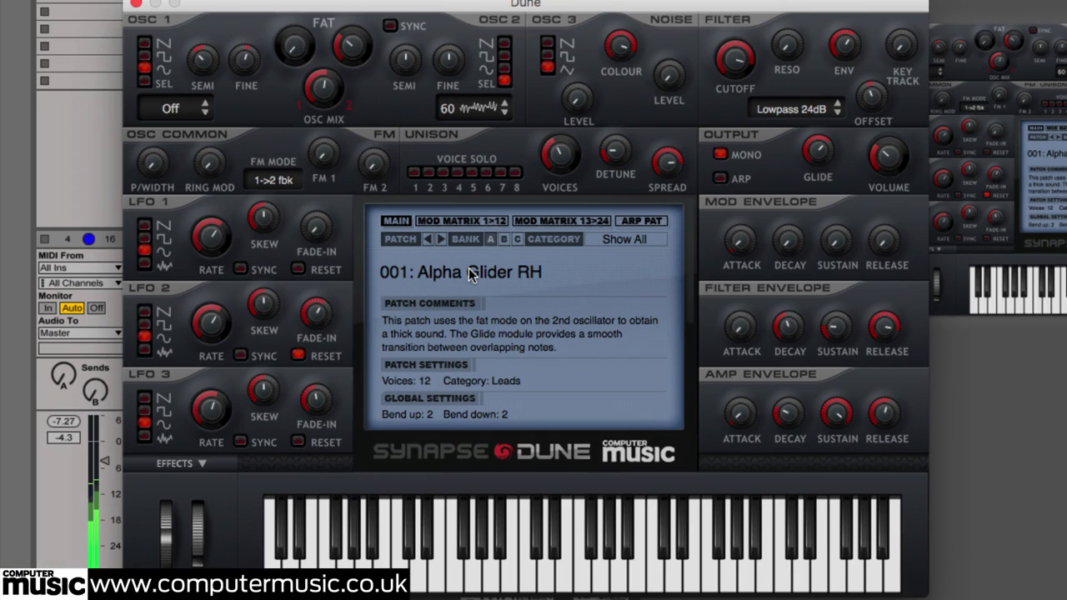
left_click(469, 274)
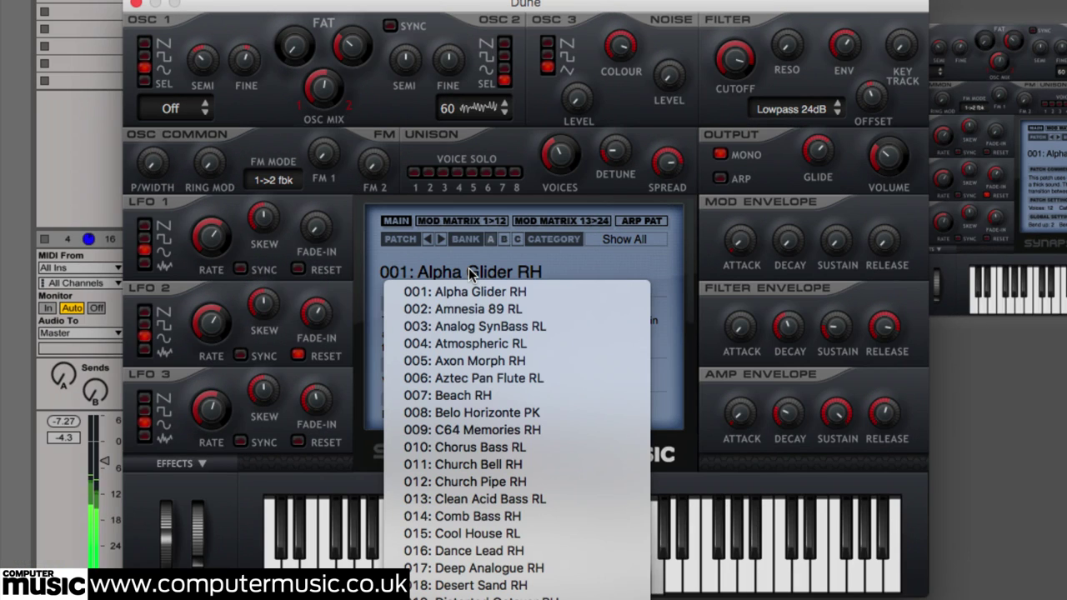
left_click(500, 325)
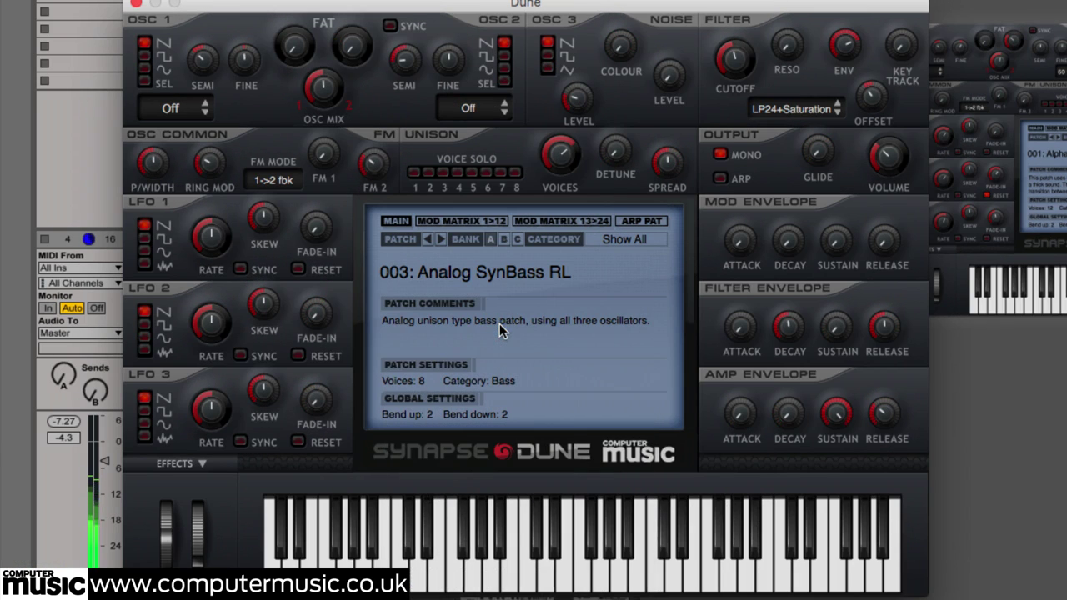
left_click_drag(734, 58, 734, 88)
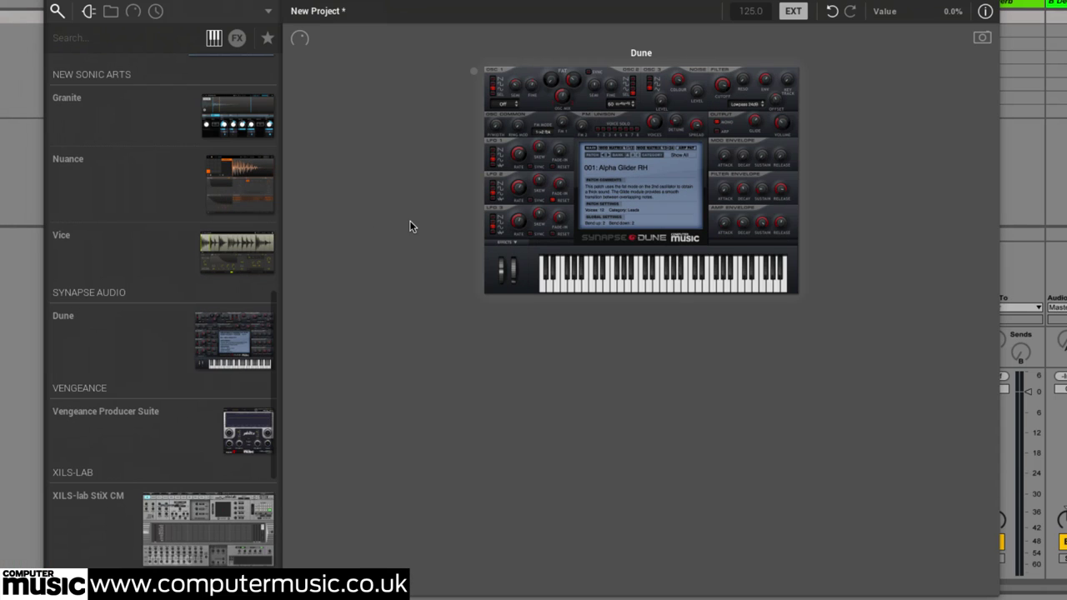
- Add Enkl CM beside Dune and load the saved Enkl Bass preset file into it
scroll(226, 292, "up", 8)
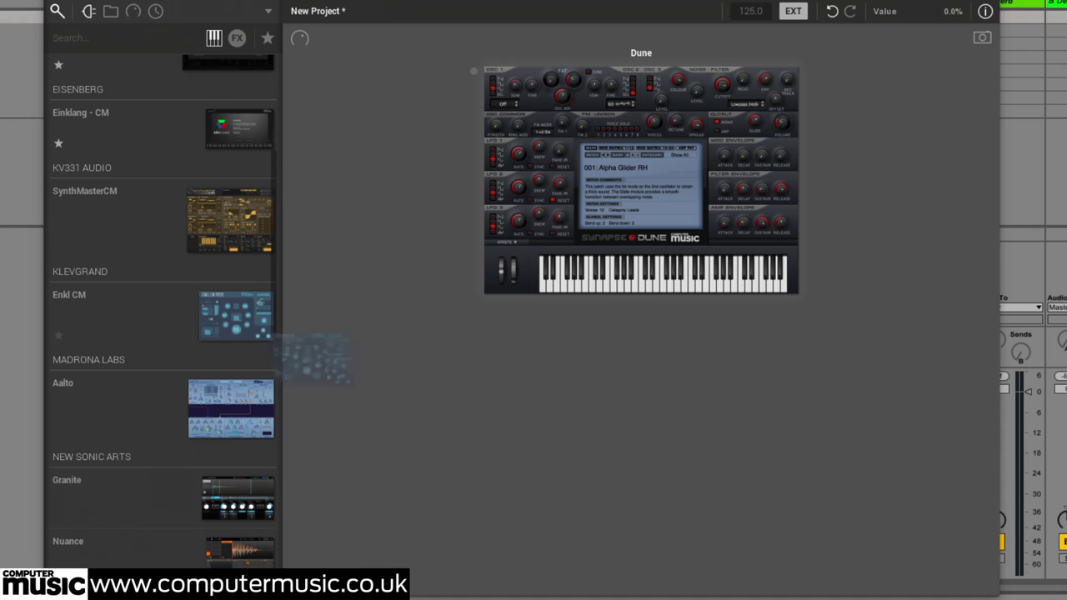
left_click_drag(275, 335, 418, 350)
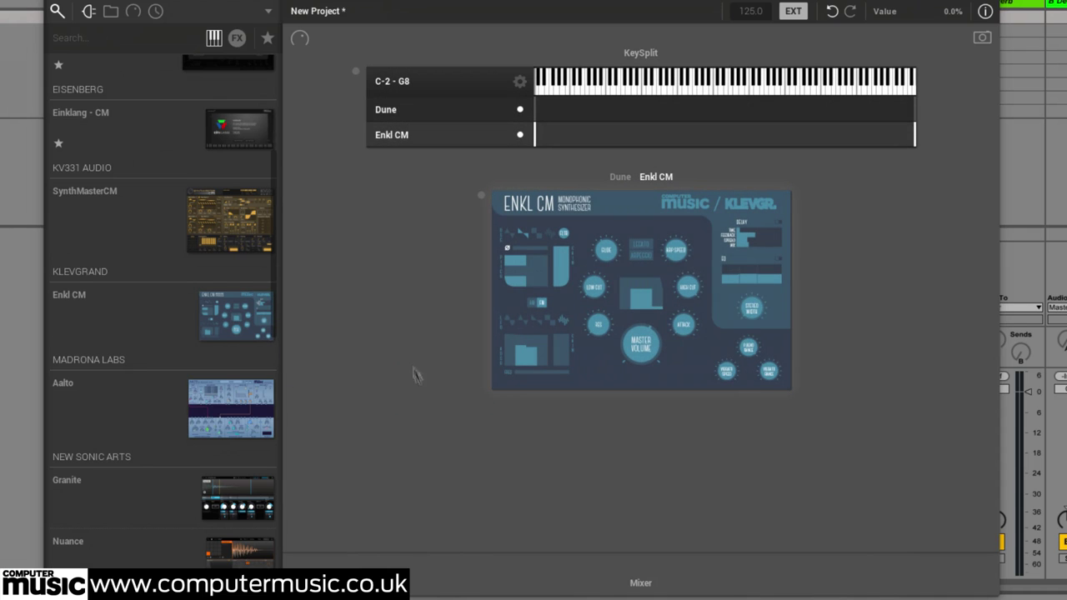
right_click(671, 257)
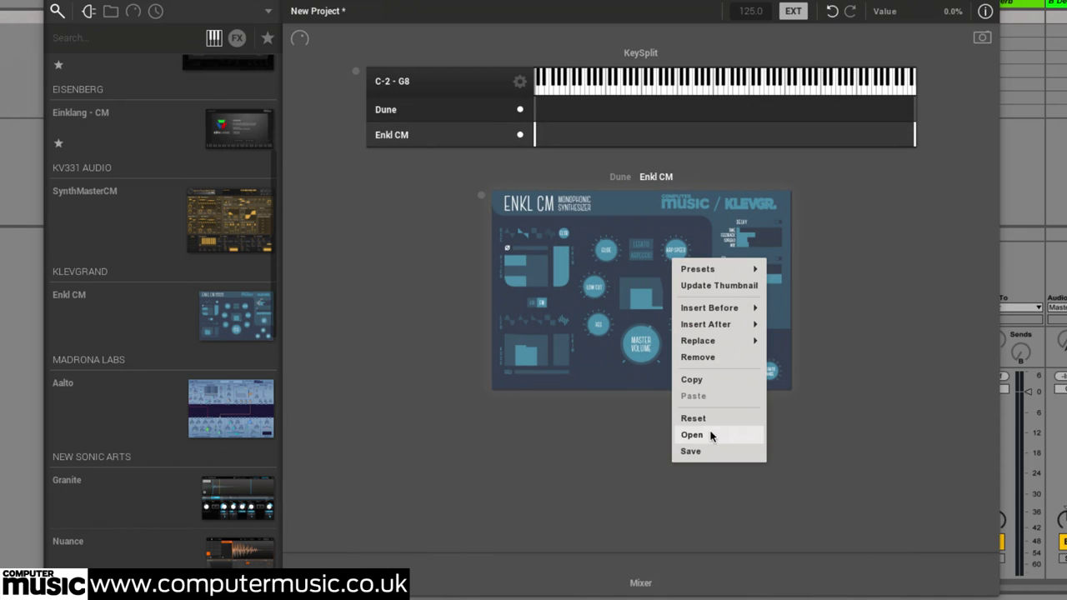
left_click(692, 434)
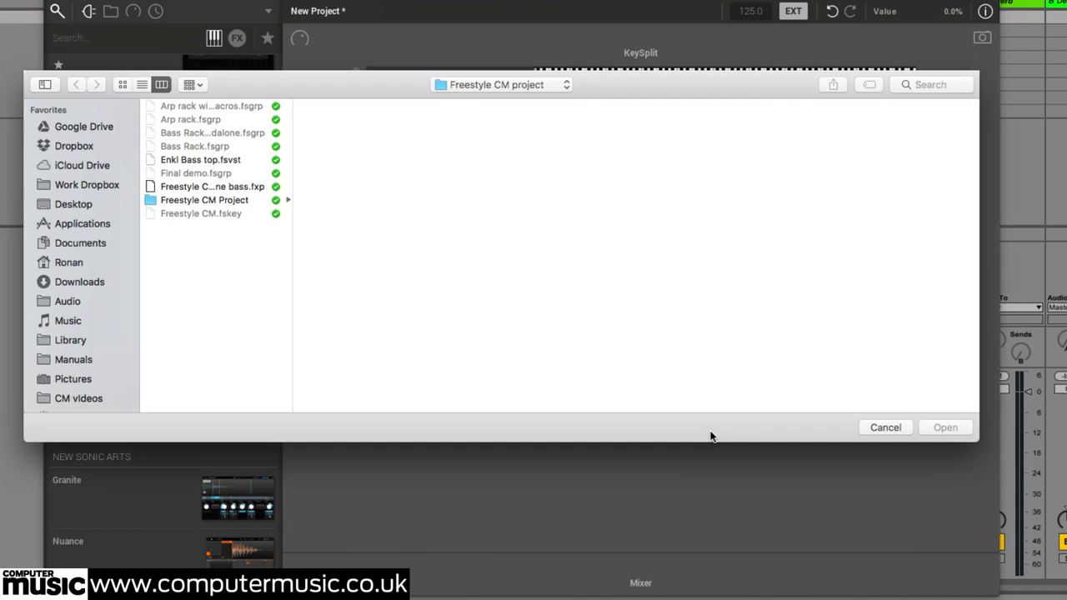
double_click(211, 160)
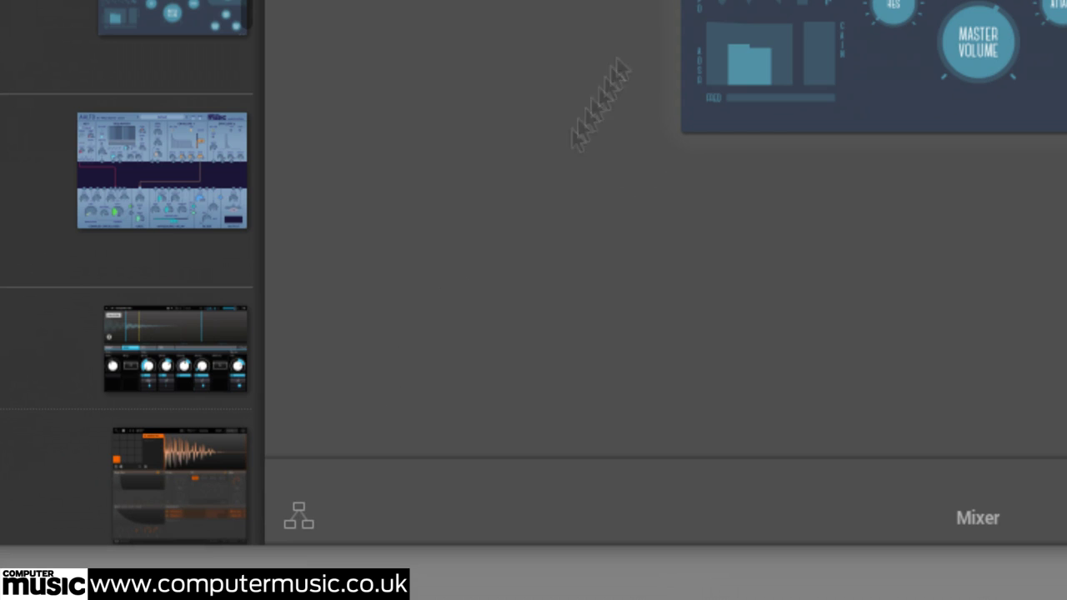
- Switch to the routing graph, inspect the Dune and Enkl CM windows, then close both
left_click(298, 521)
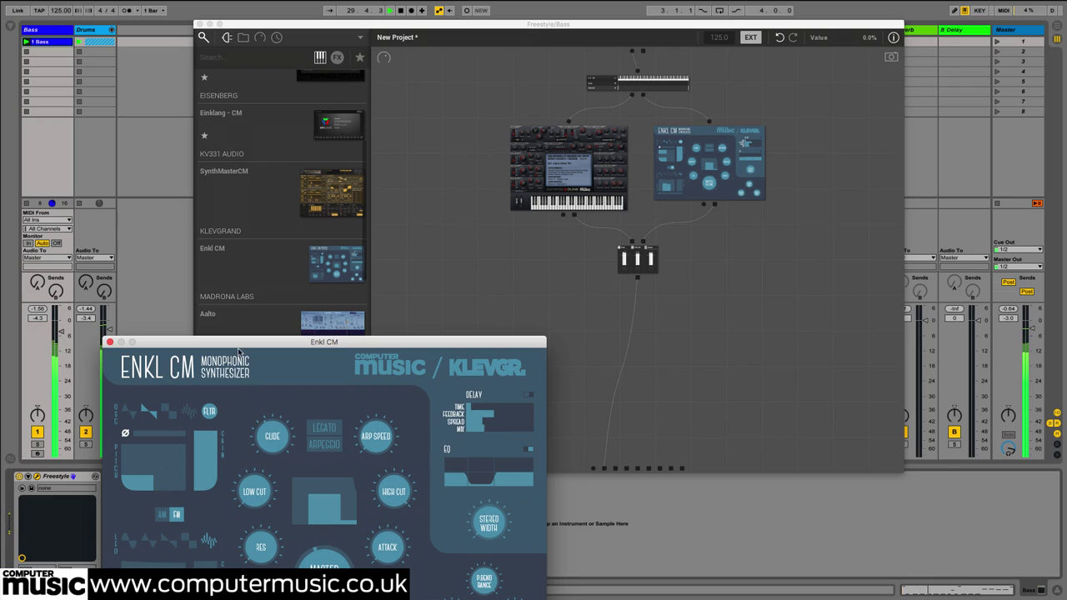
left_click_drag(239, 351, 223, 236)
double_click(569, 166)
left_click_drag(266, 71, 729, 227)
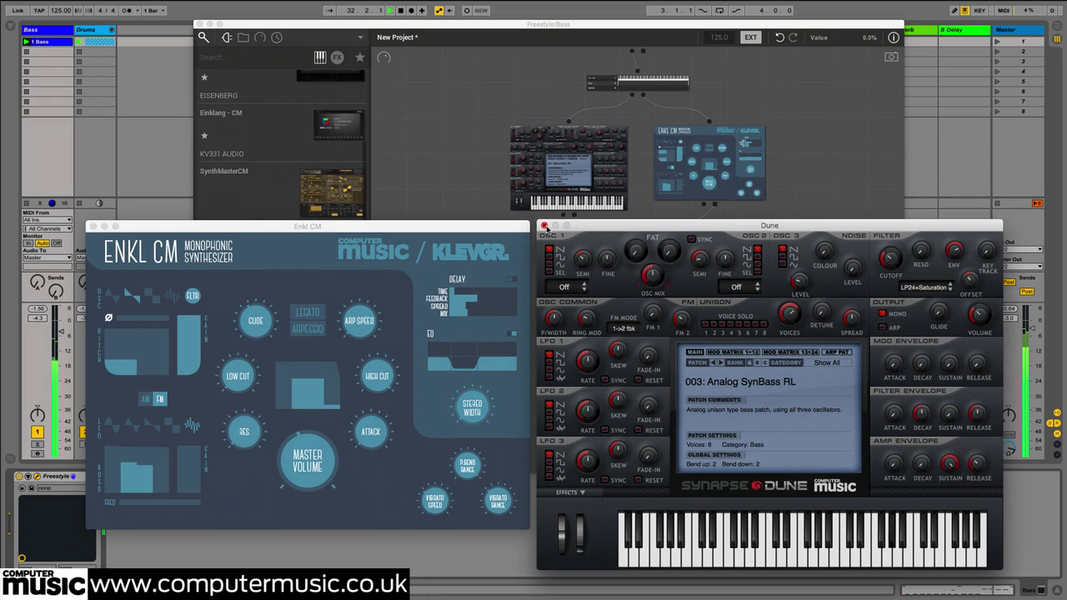
left_click(543, 226)
left_click(94, 227)
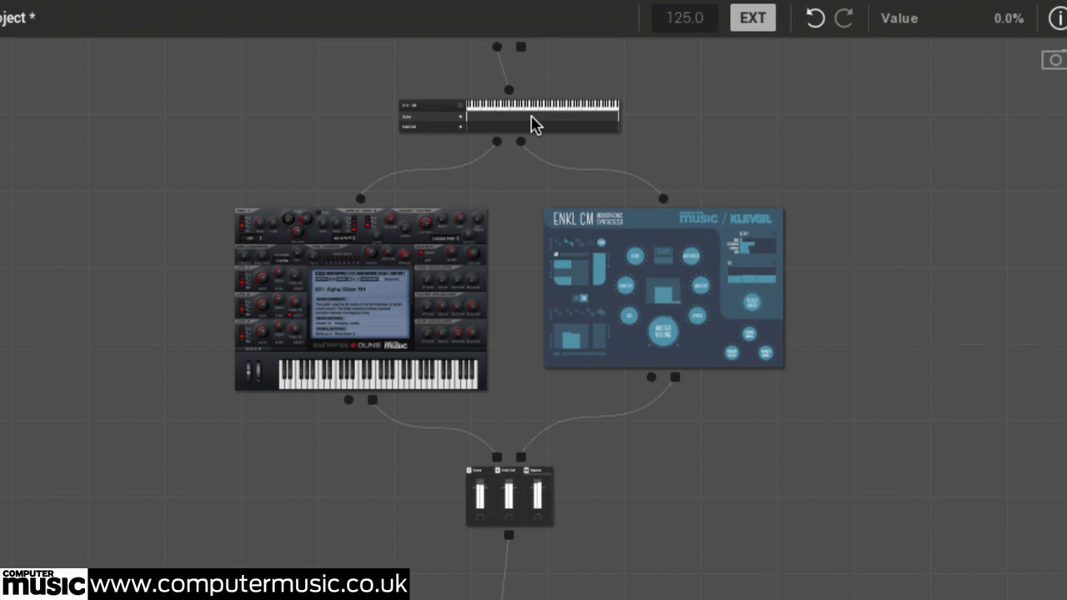
- In the KeySplit editor, limit Enkl CM to C-2–C3 and leave Dune's key range off
left_click(534, 124)
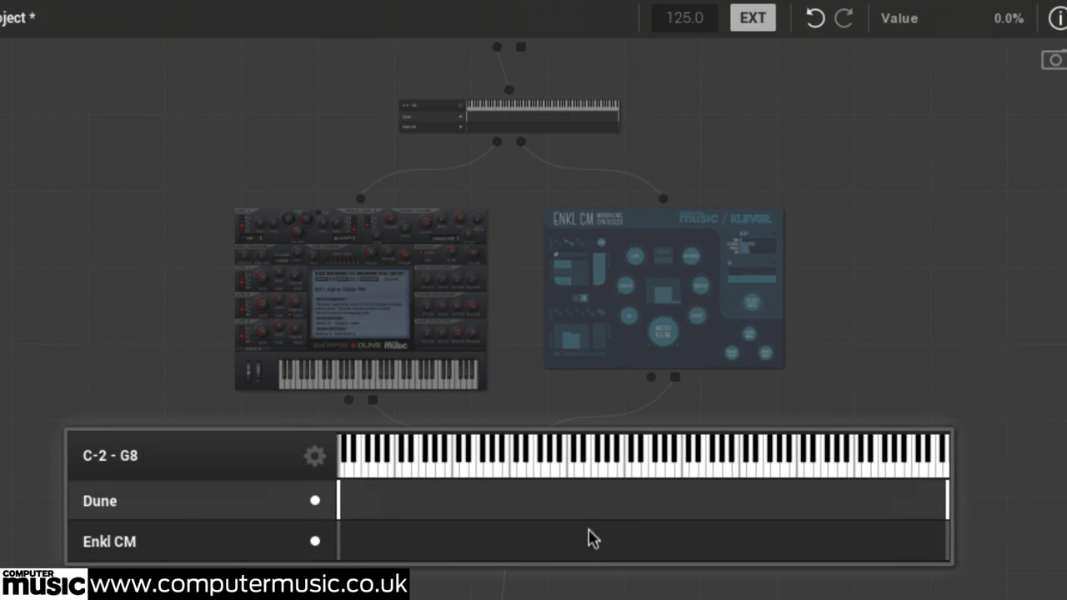
left_click(554, 159)
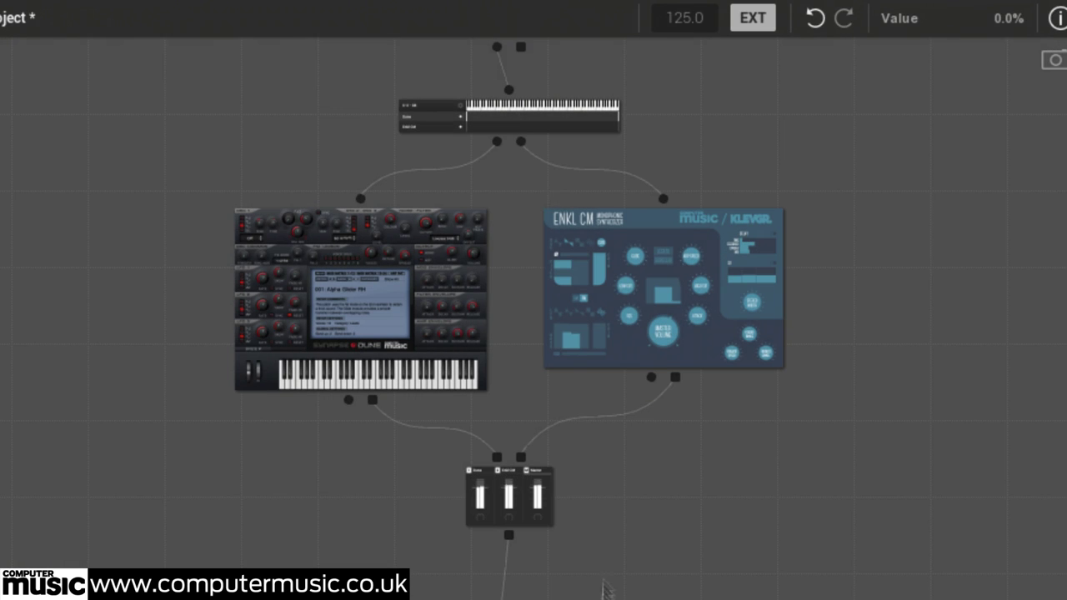
left_click(515, 132)
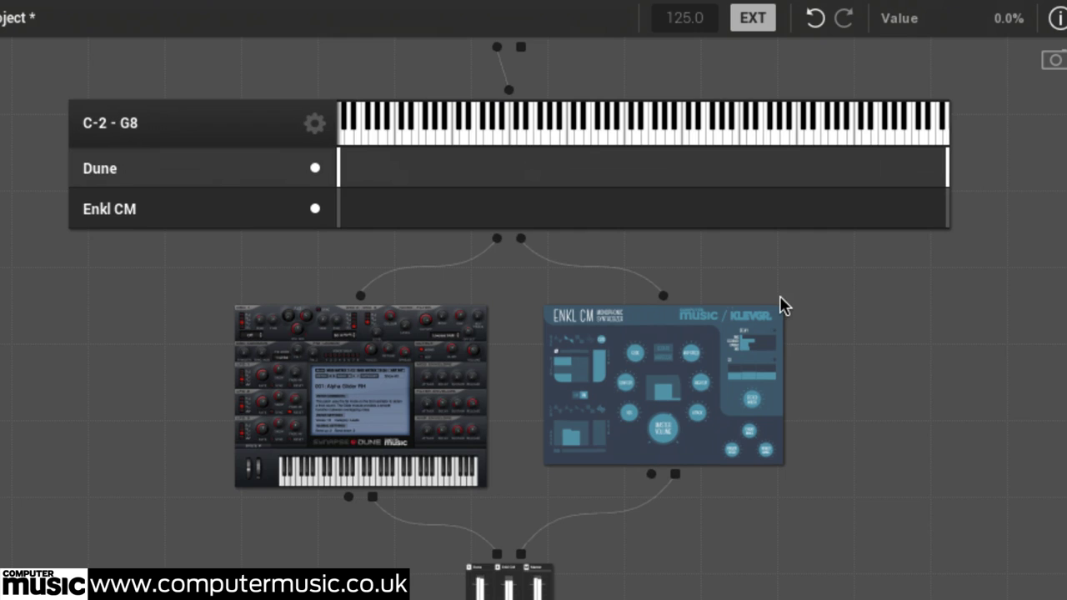
left_click(315, 170)
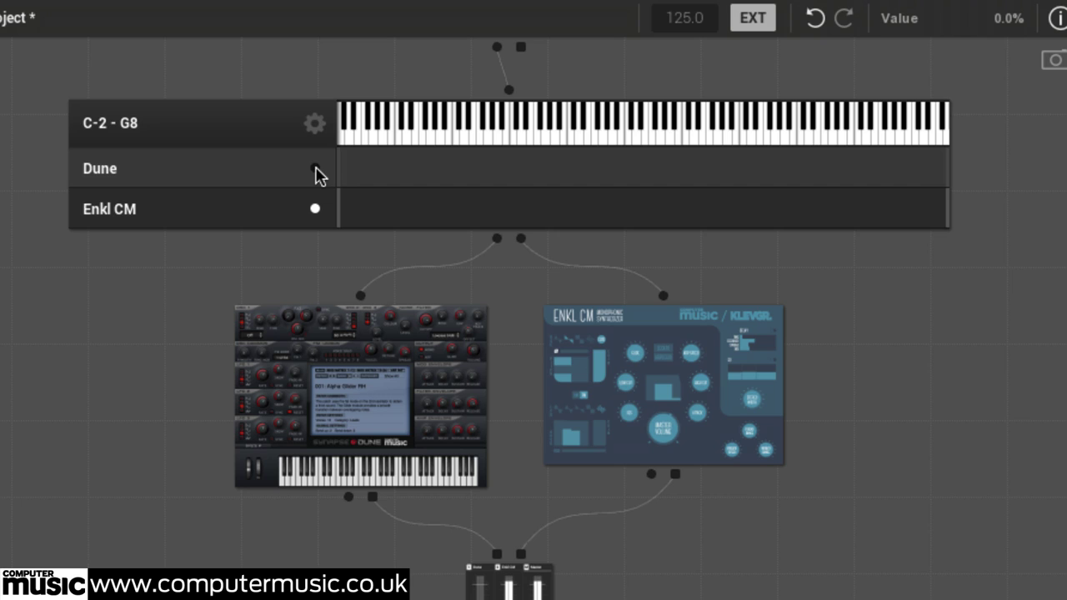
left_click(315, 168)
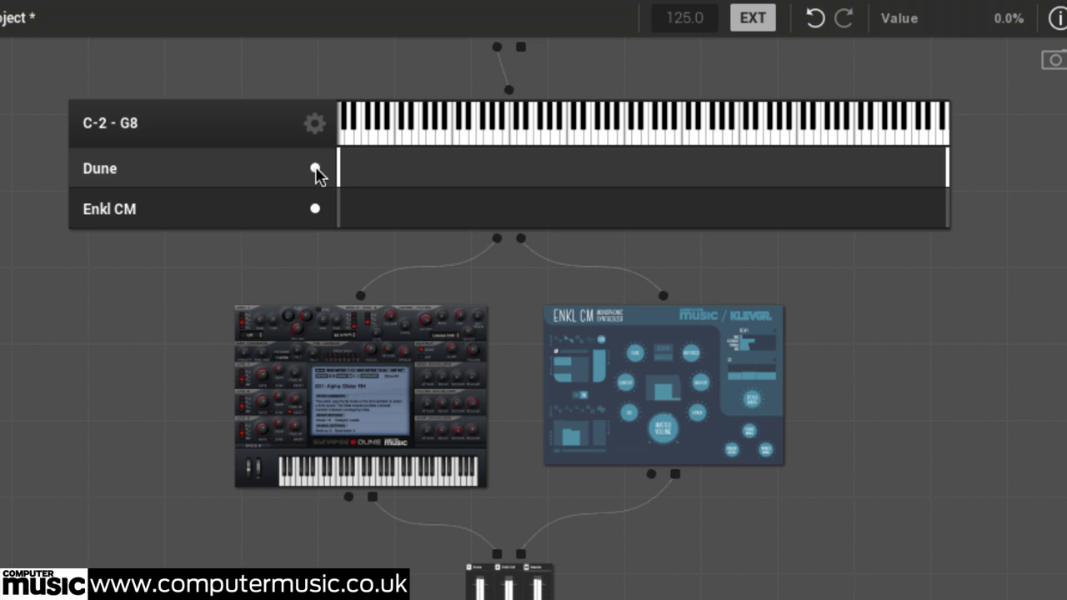
left_click(315, 209)
left_click_drag(947, 204, 626, 209)
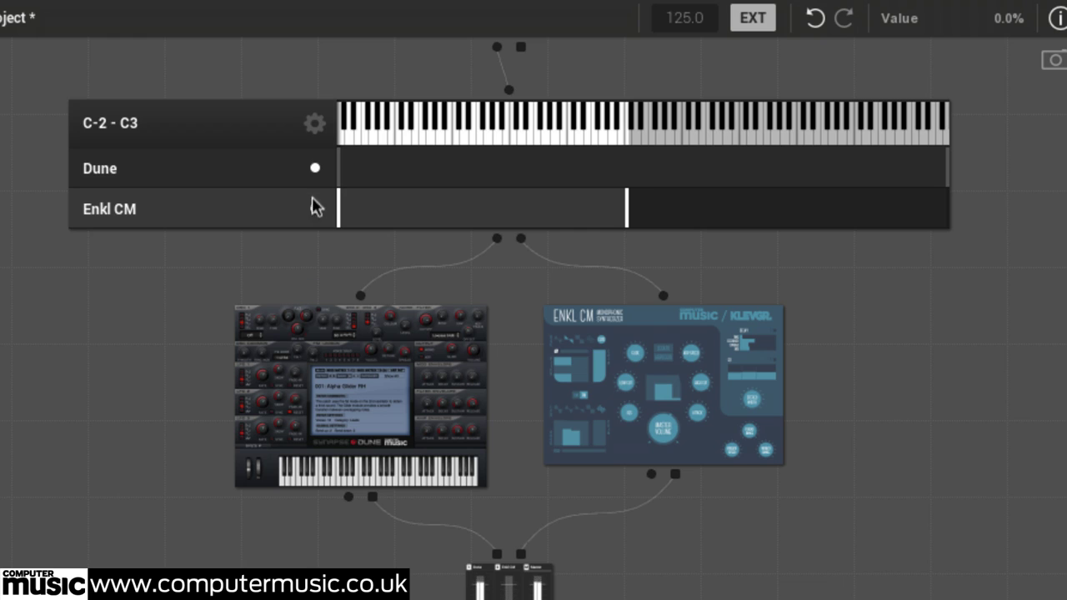
left_click(315, 170)
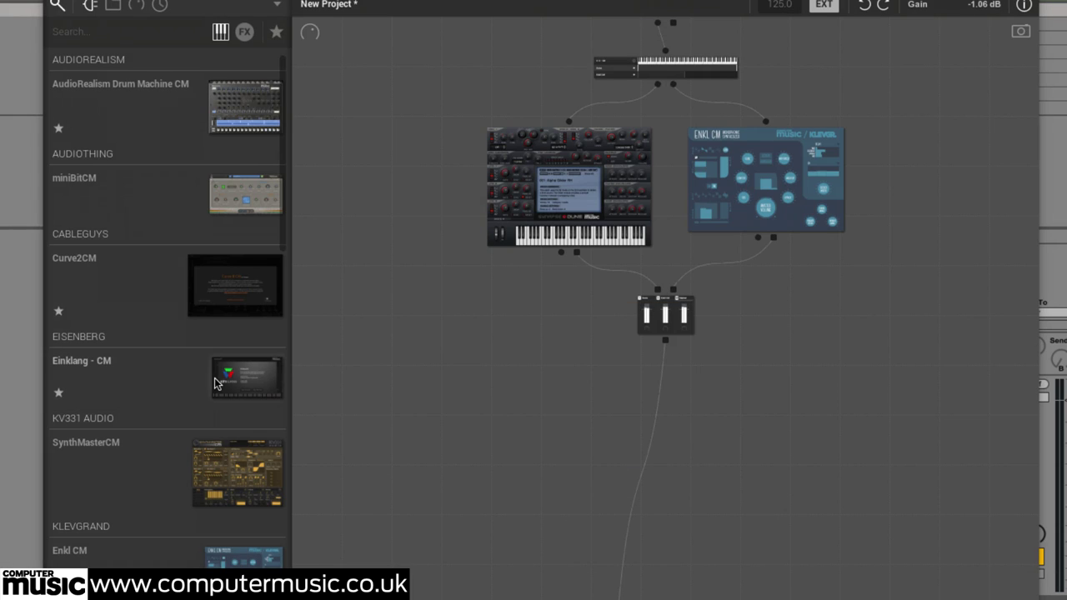
- Add BazilleCM as a third synth and load its CM Bass Growler preset
scroll(214, 383, "down", 10)
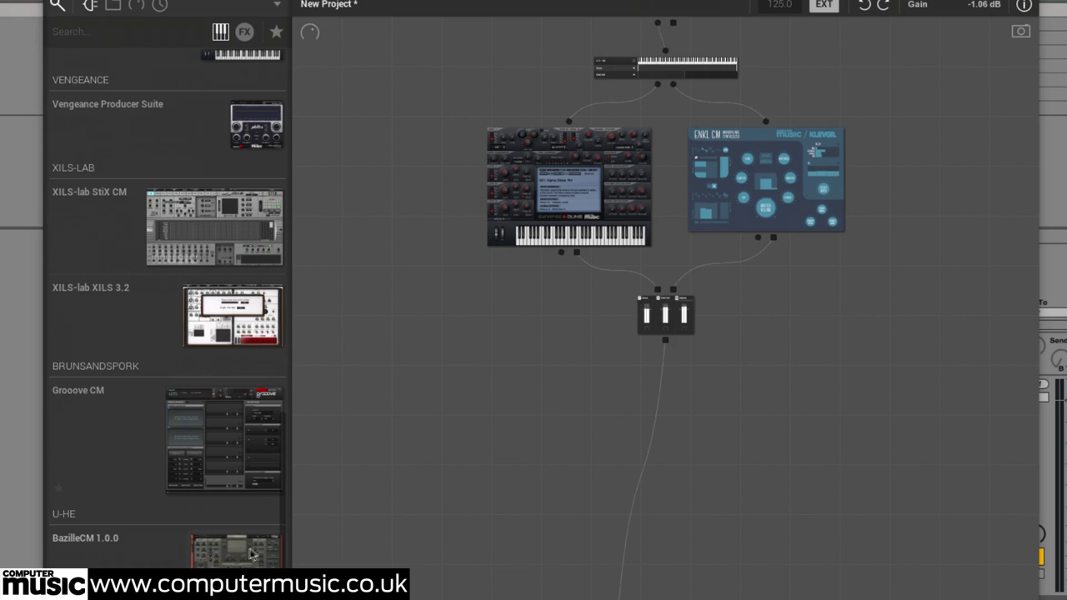
left_click_drag(237, 566, 773, 450)
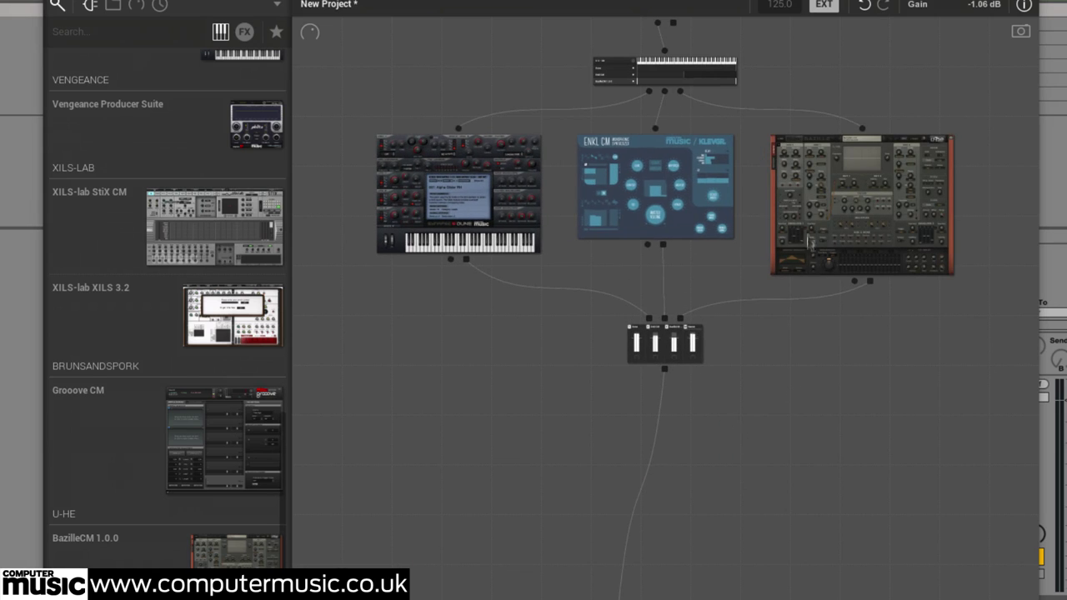
double_click(841, 214)
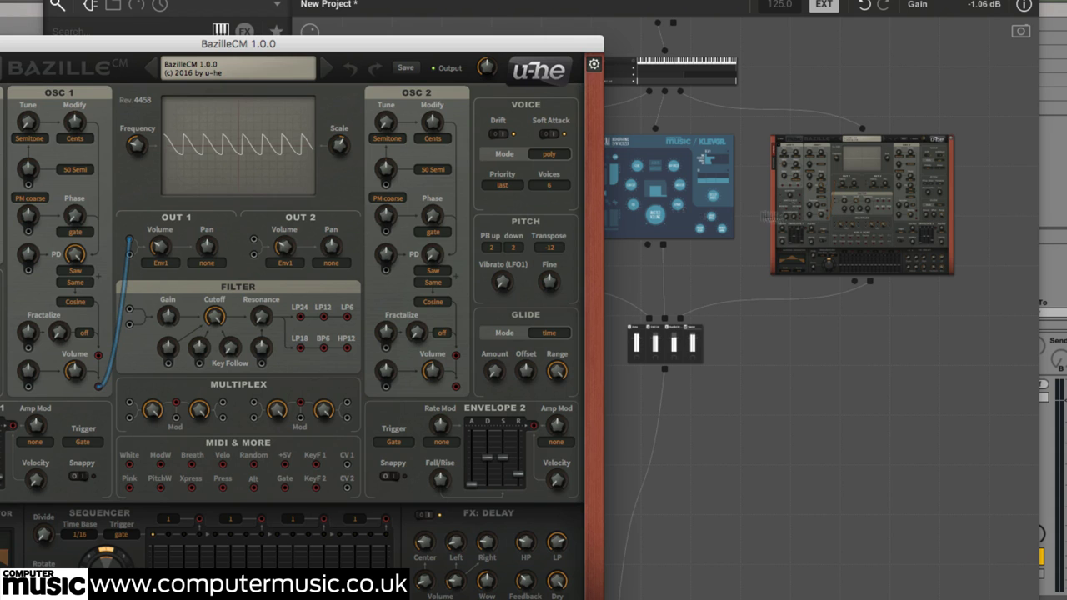
left_click(223, 83)
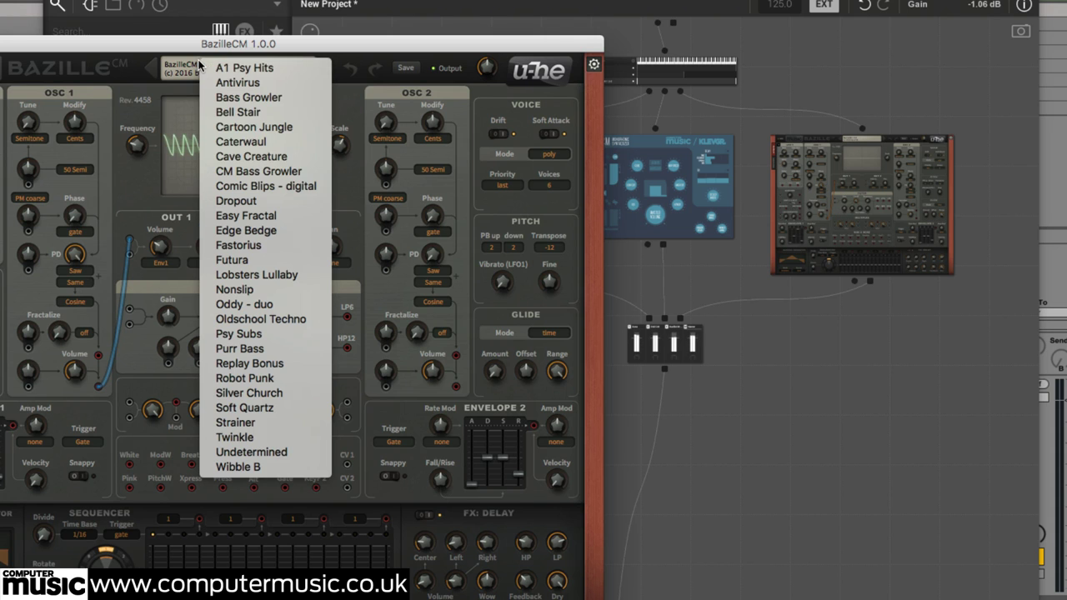
left_click(262, 172)
key("super+w")
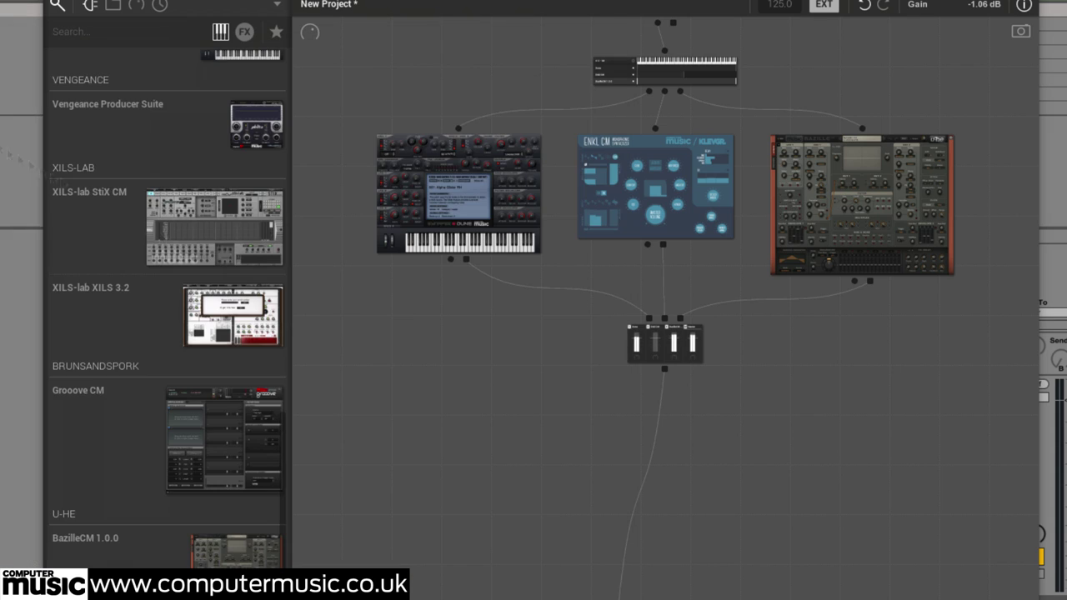
- Restrict BazilleCM's key range to D3–G8 and bring up the rack's mixer
left_click(656, 73)
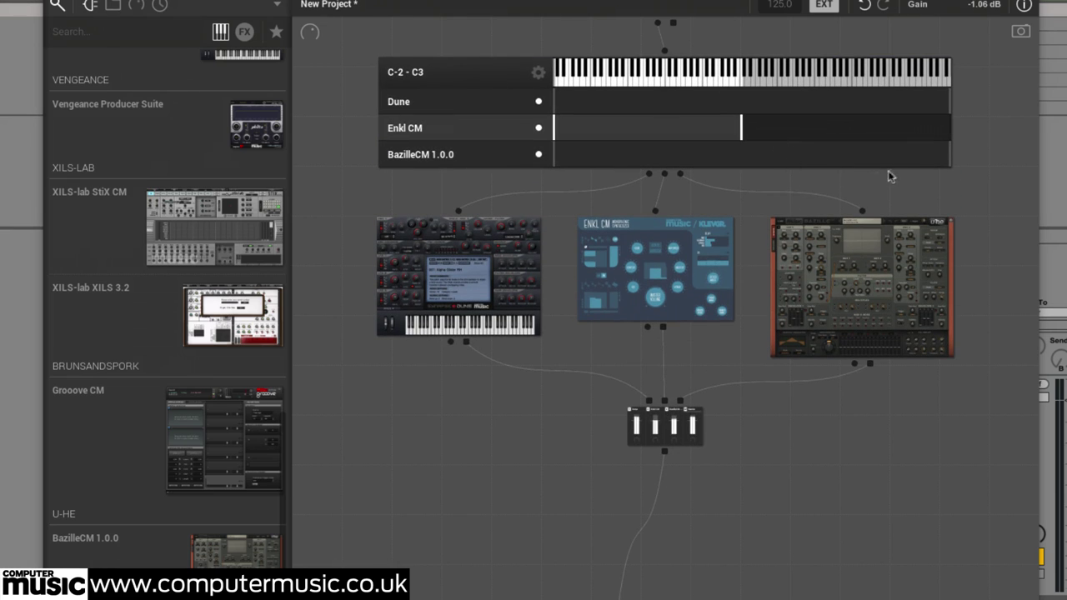
left_click_drag(561, 161, 747, 159)
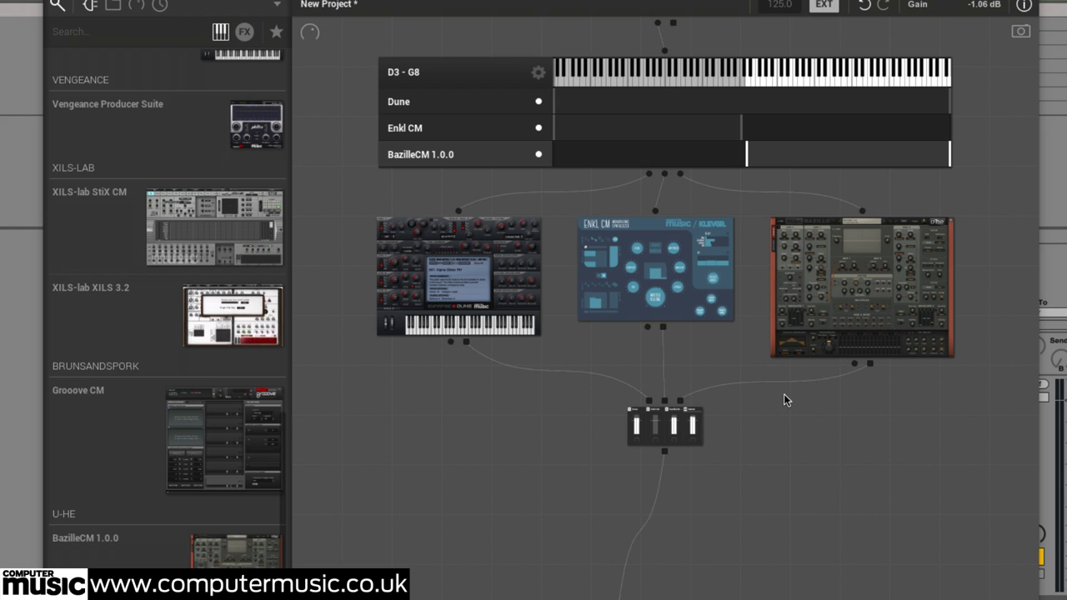
left_click(664, 427)
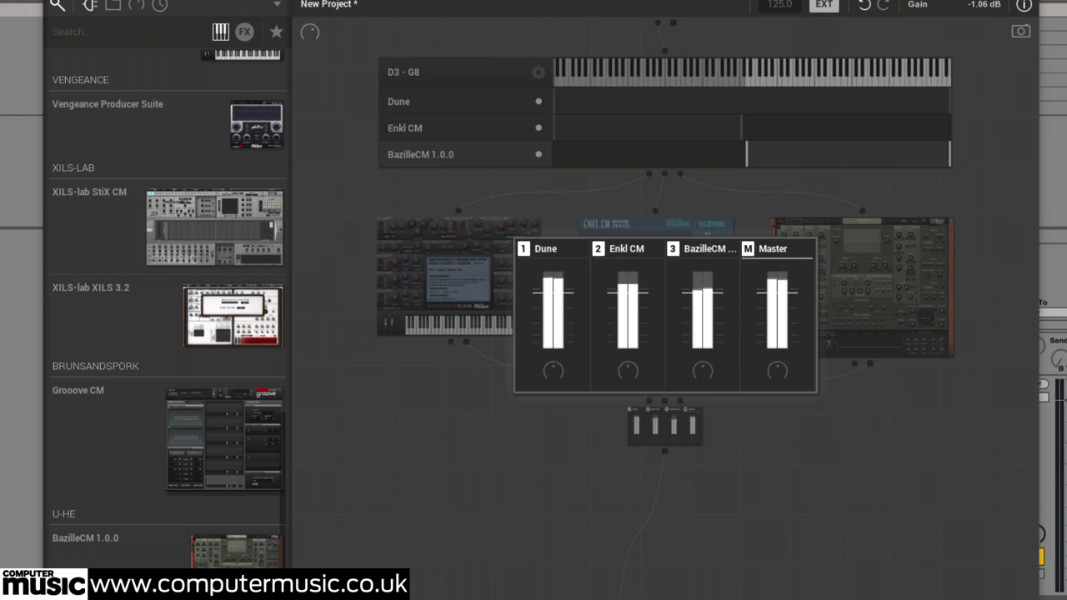
- Nudge the BazilleCM fader down slightly, then close the mixer to return to the rack graph
scroll(703, 299, "down", 5)
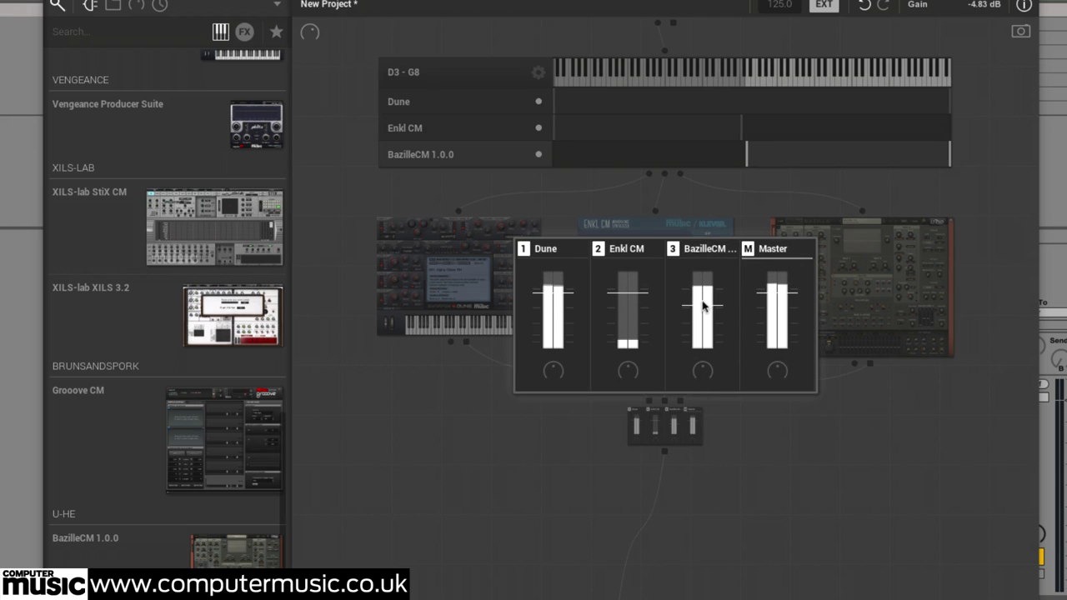
scroll(703, 300, "up", 2)
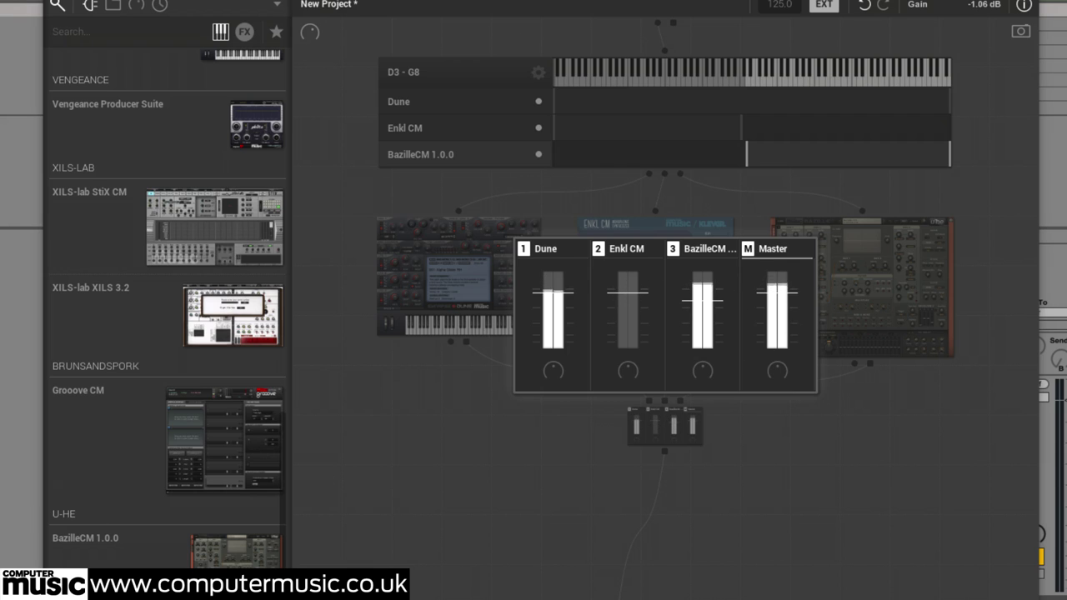
left_click(494, 497)
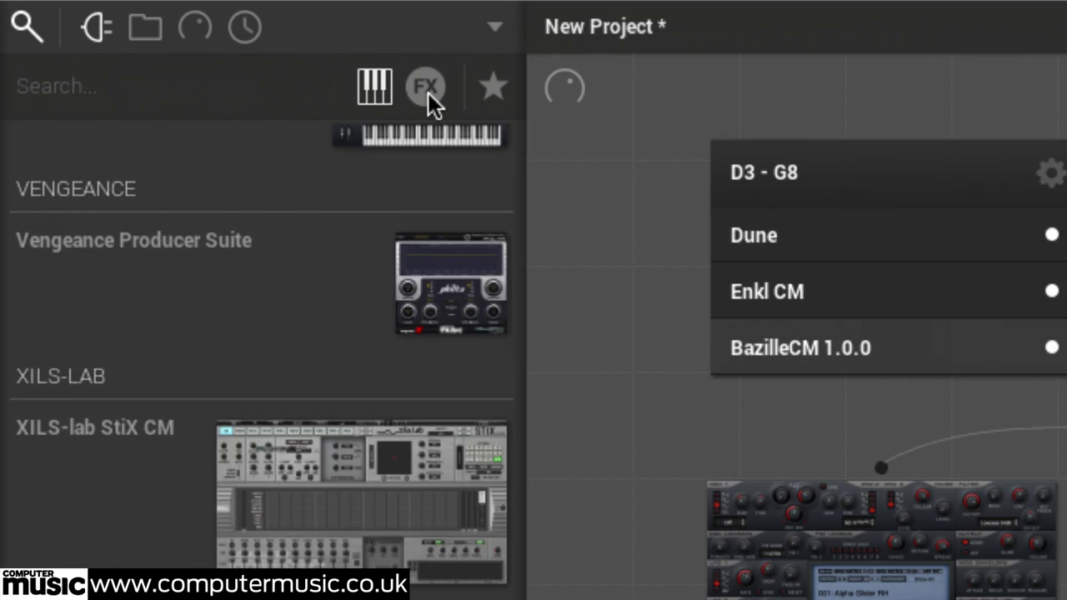
- Insert PSP cmDelay on Enkl CM's path before the mixer and load its Rich Doubler preset
left_click(245, 34)
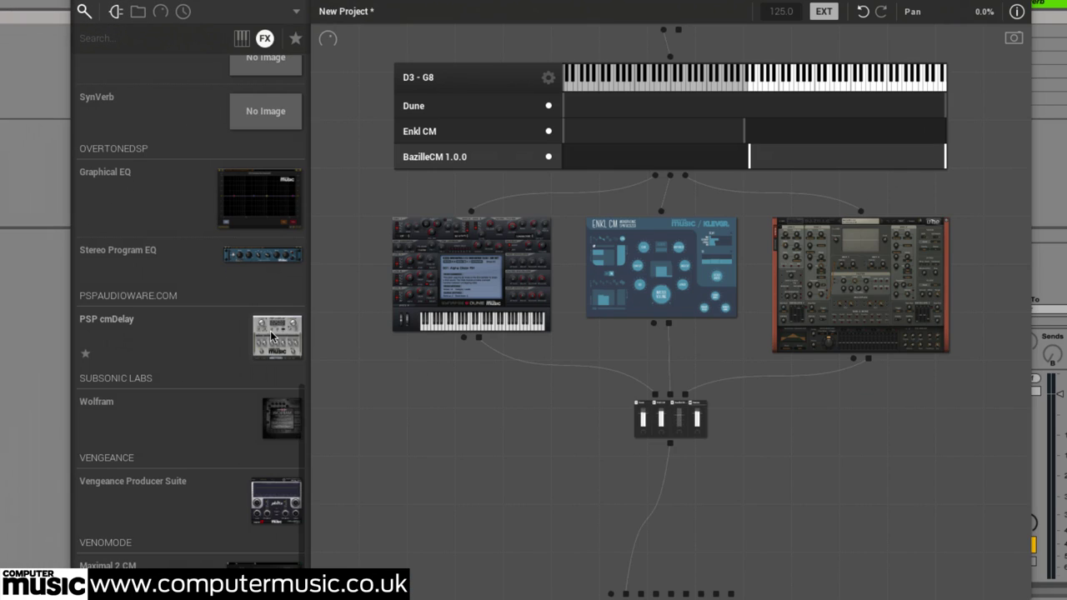
left_click_drag(276, 336, 562, 392)
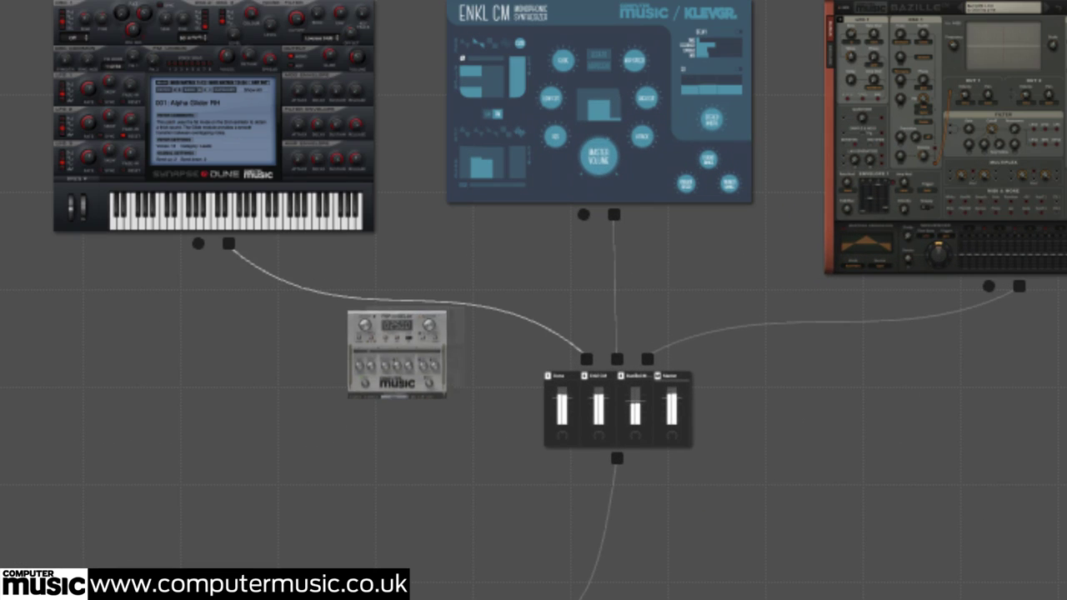
left_click_drag(397, 354, 645, 286)
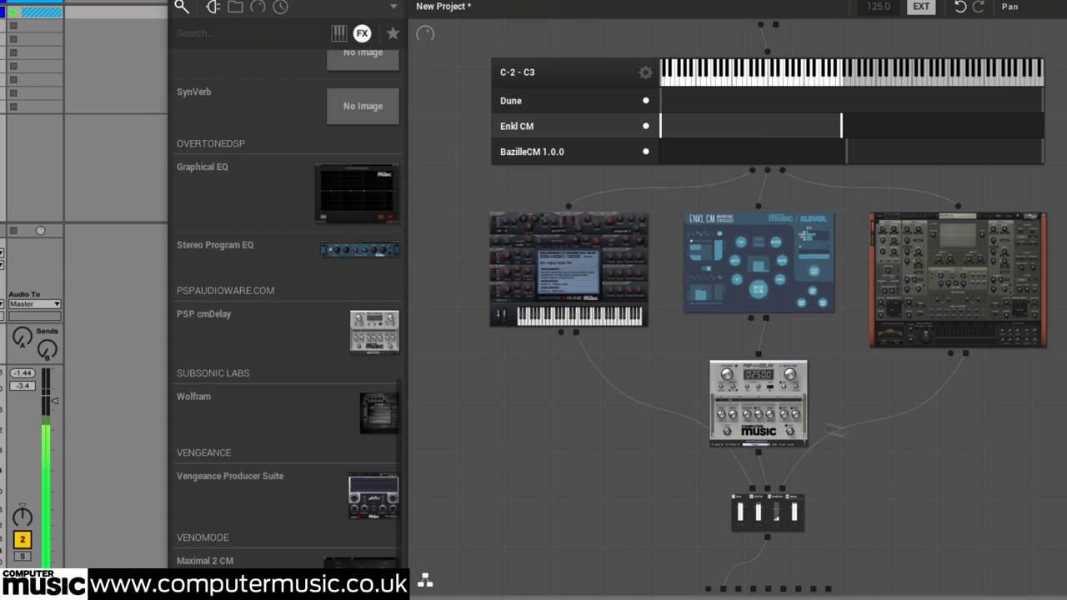
double_click(785, 412)
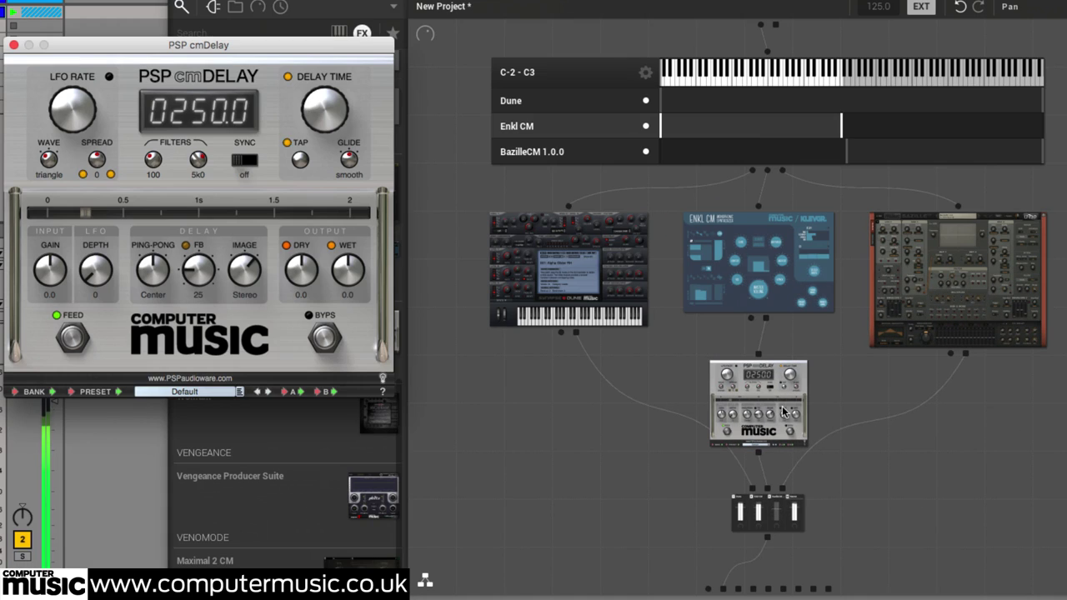
left_click(237, 393)
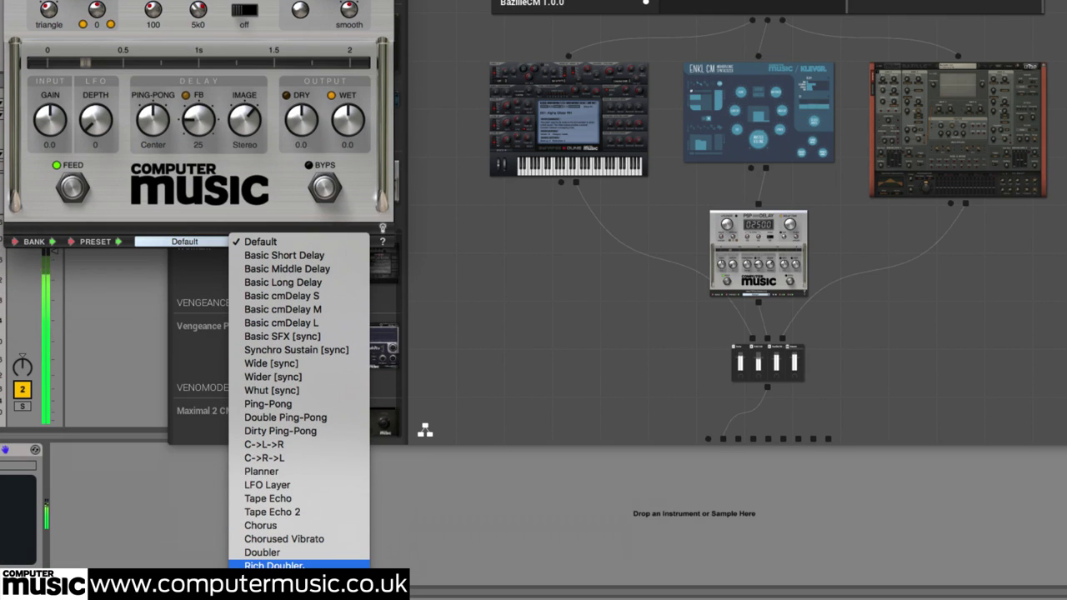
left_click(275, 564)
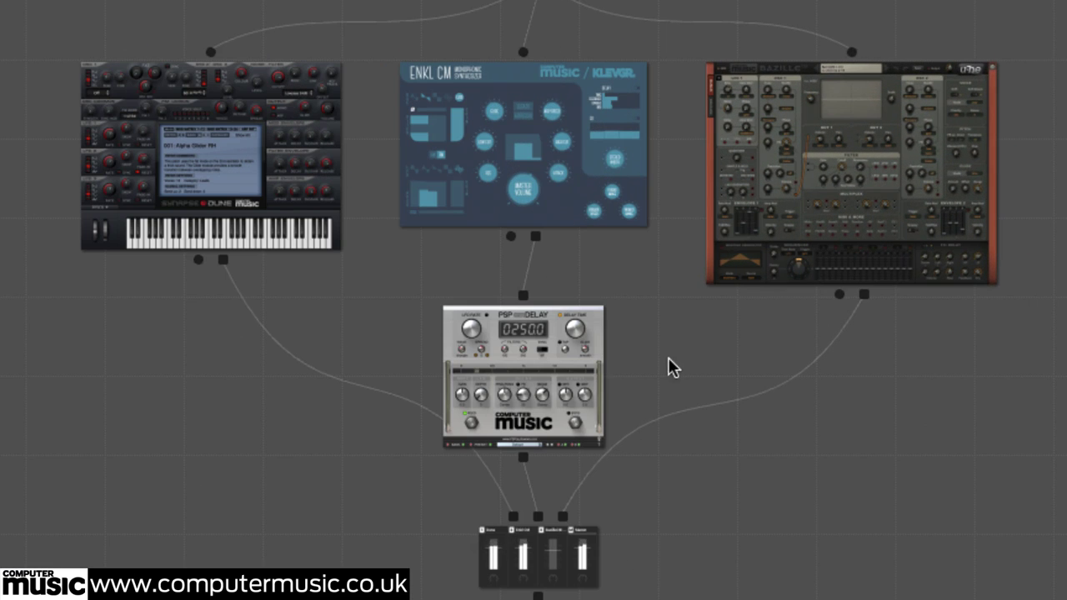
- In the mixer, mute BazilleCM and Dune to hear Enkl CM alone, then unmute both
double_click(550, 554)
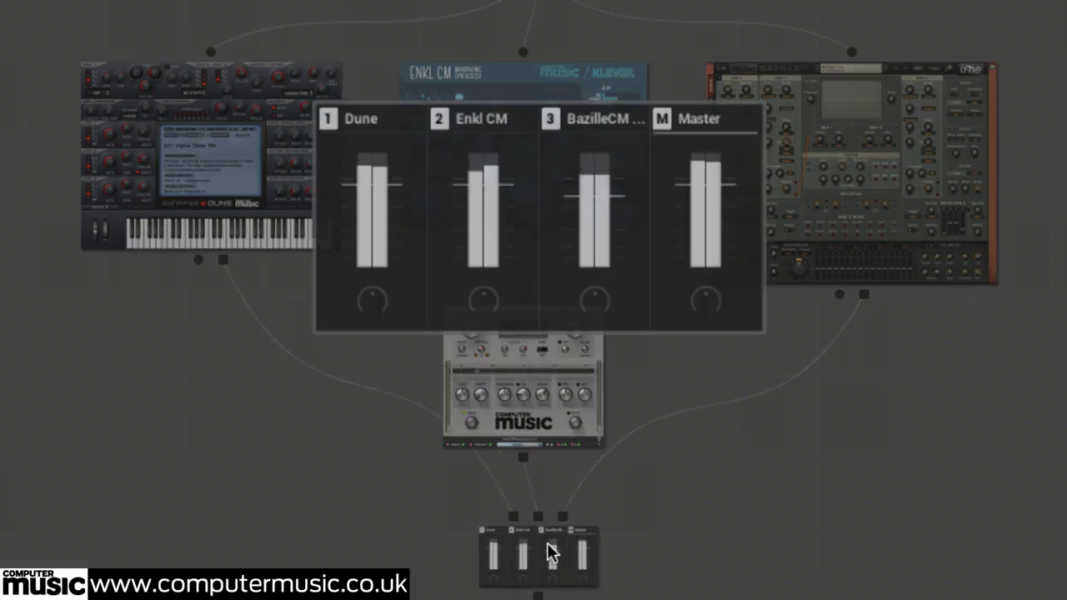
left_click(551, 116)
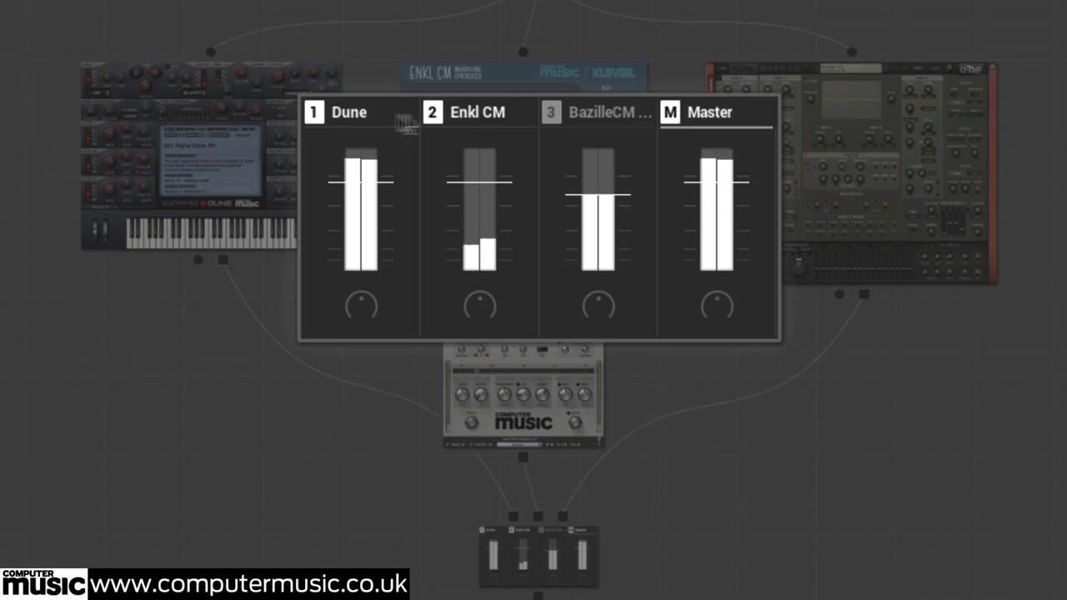
left_click(309, 116)
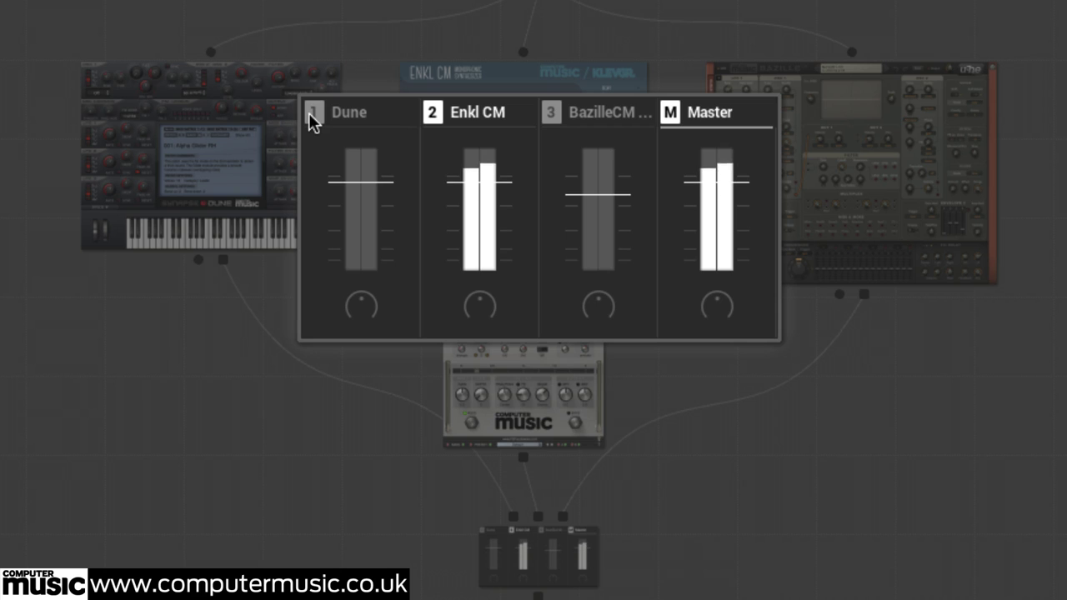
left_click(309, 114)
left_click(547, 117)
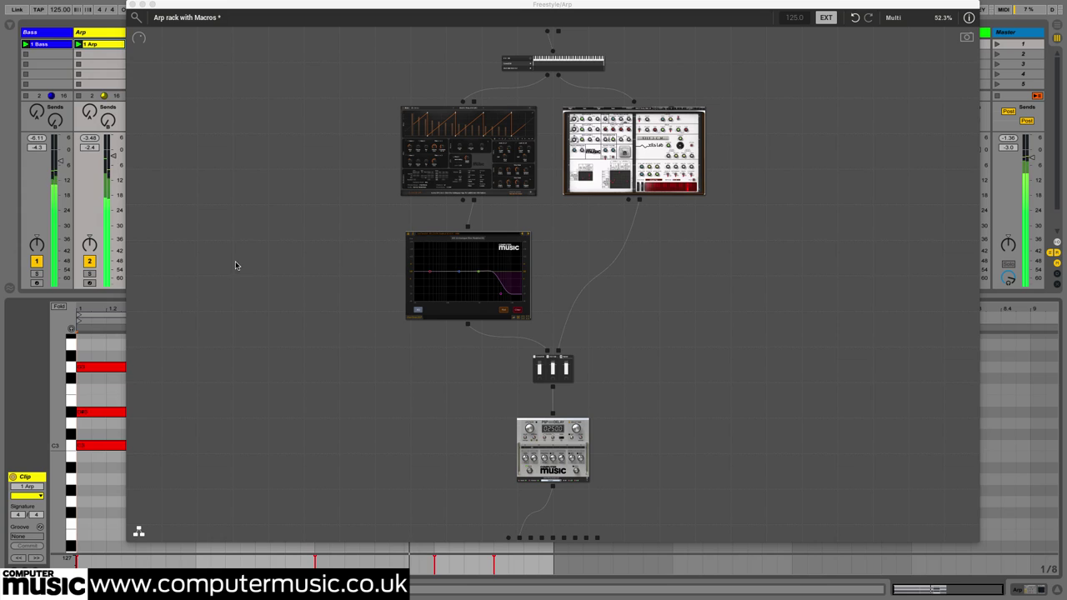
- Solo the Arp track in Live
left_click(90, 277)
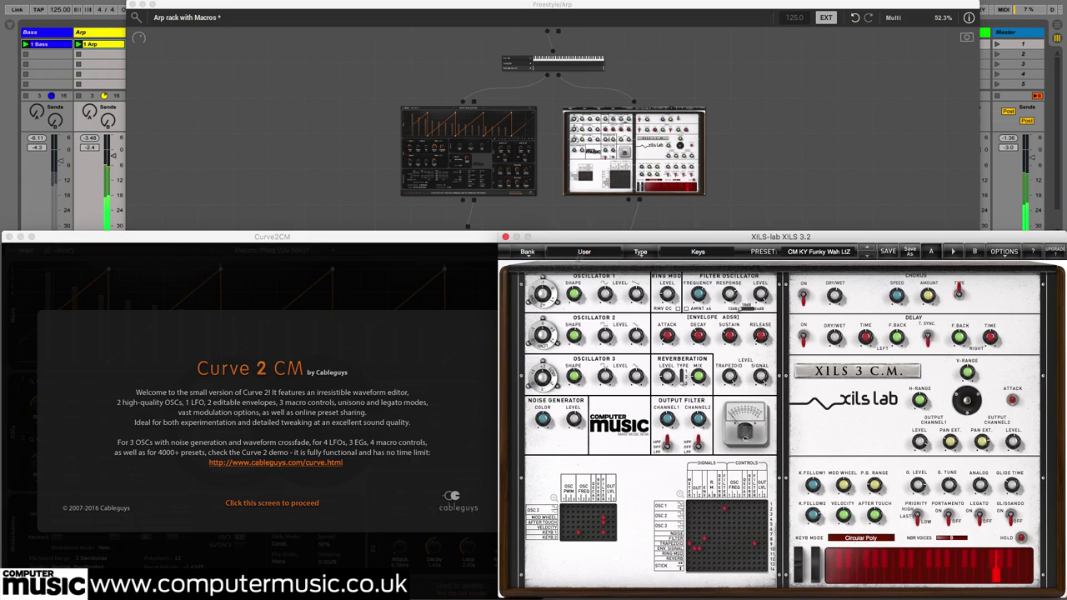
- Pass the Curve2CM splash, shift the XILS window right, open PSP cmDelay, and show the macro knobs
left_click(296, 500)
left_click_drag(588, 235, 661, 237)
left_click(561, 448)
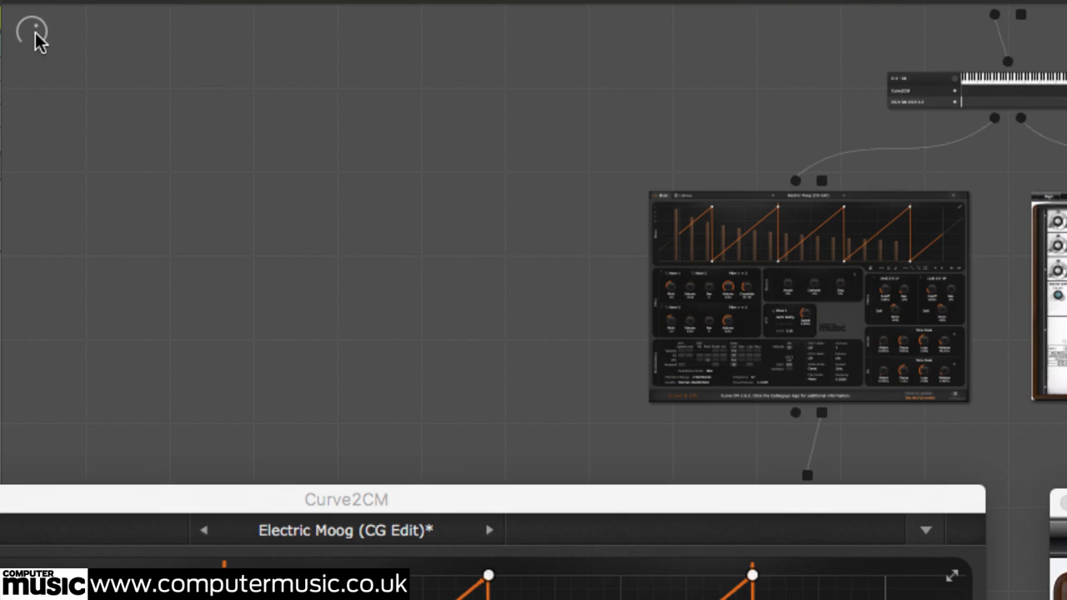
left_click(34, 33)
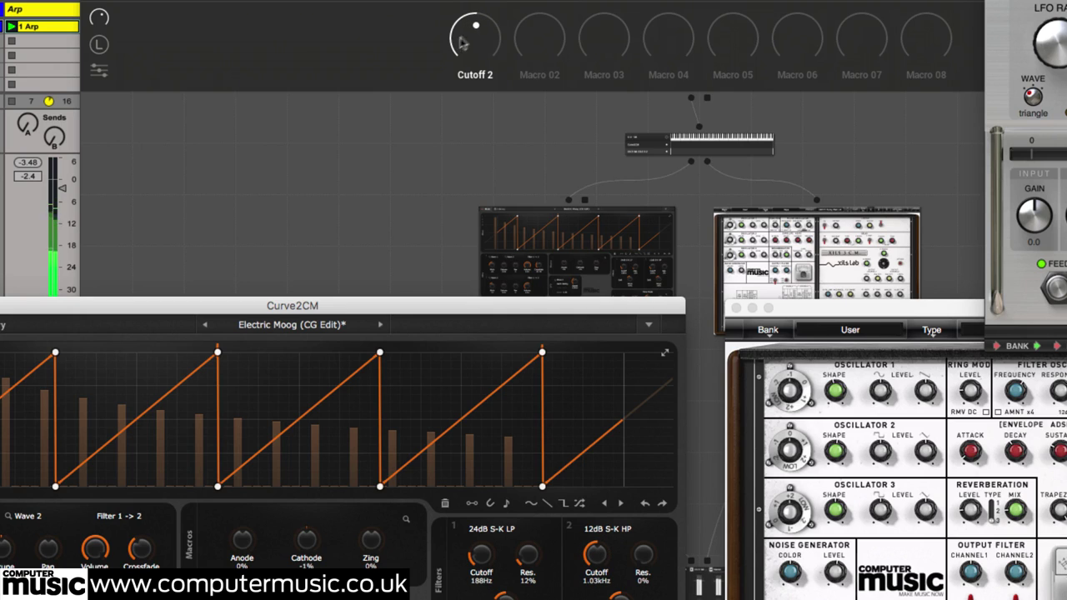
- Add XILS-lab XILS 3.2 Out1Freq and Out2Freq as destinations of the first macro
left_click(100, 71)
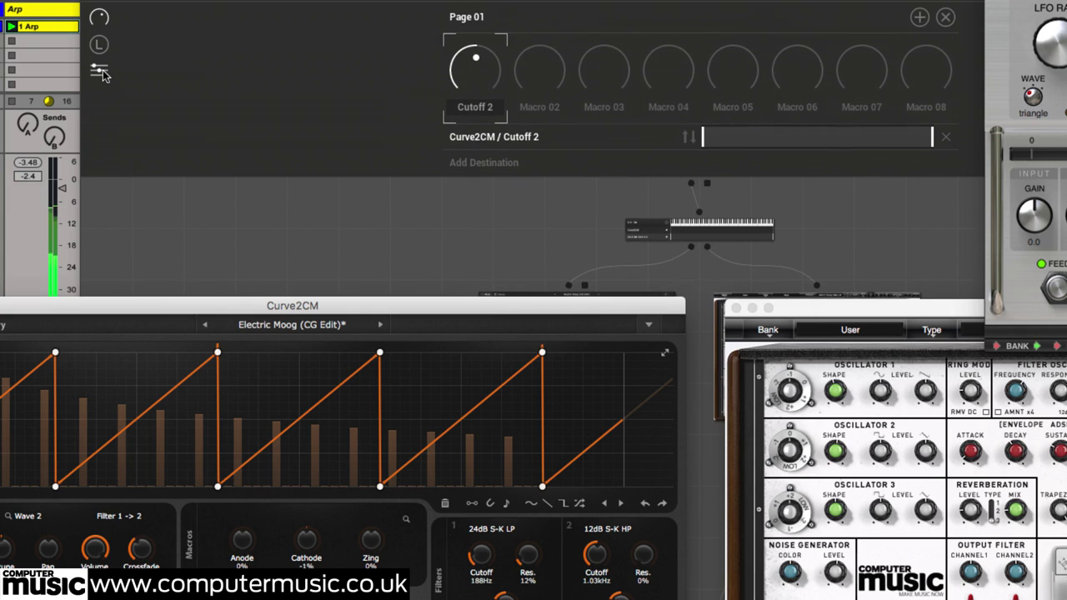
left_click(488, 164)
mouse_move(519, 206)
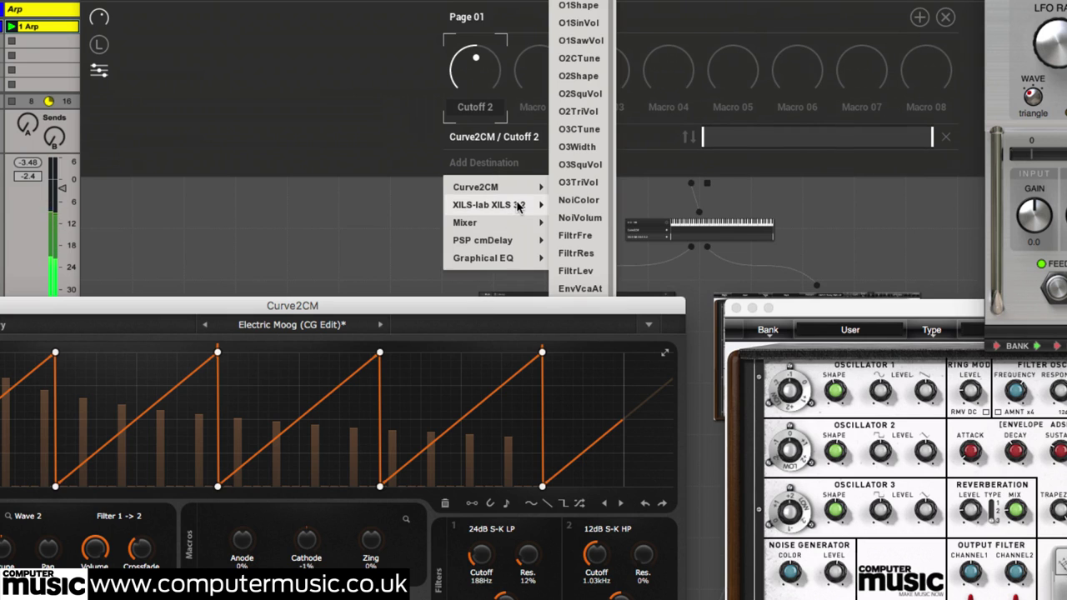
scroll(588, 234, "down", 5)
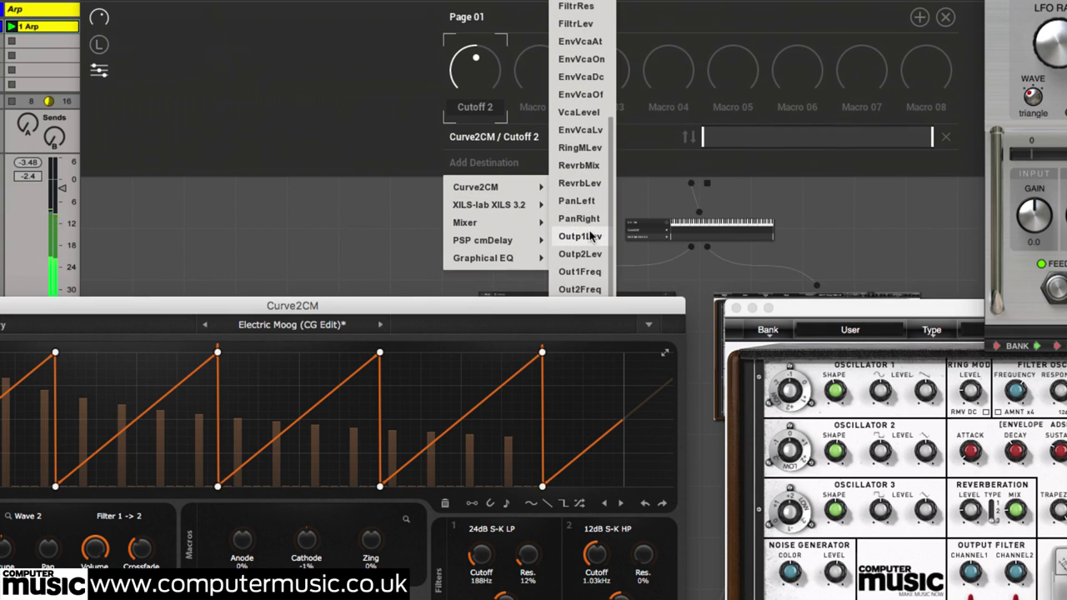
left_click(582, 272)
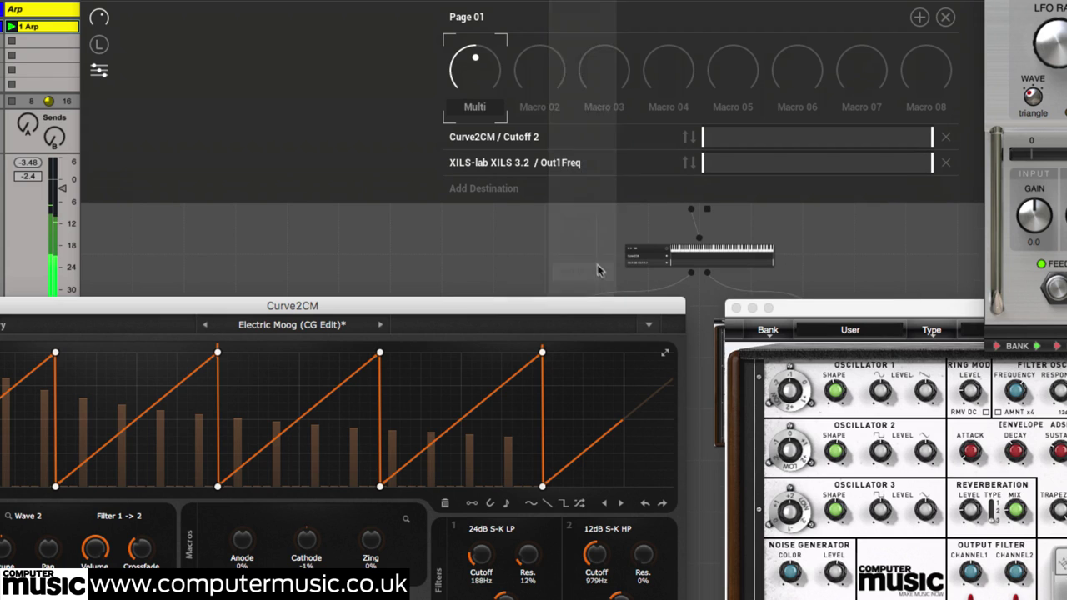
left_click(487, 191)
mouse_move(531, 231)
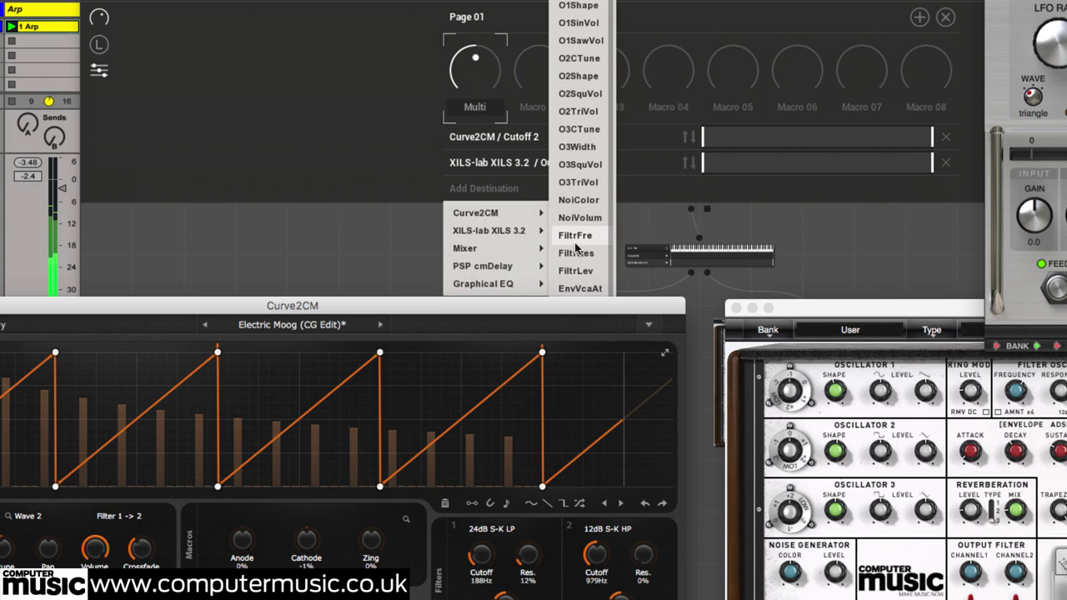
scroll(579, 243, "down", 6)
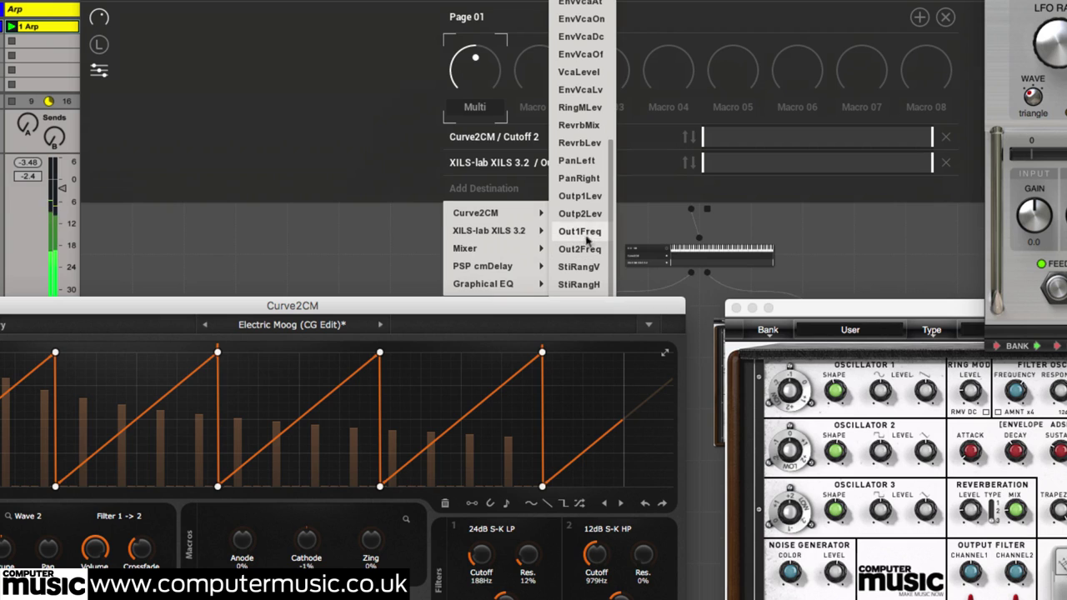
left_click(590, 250)
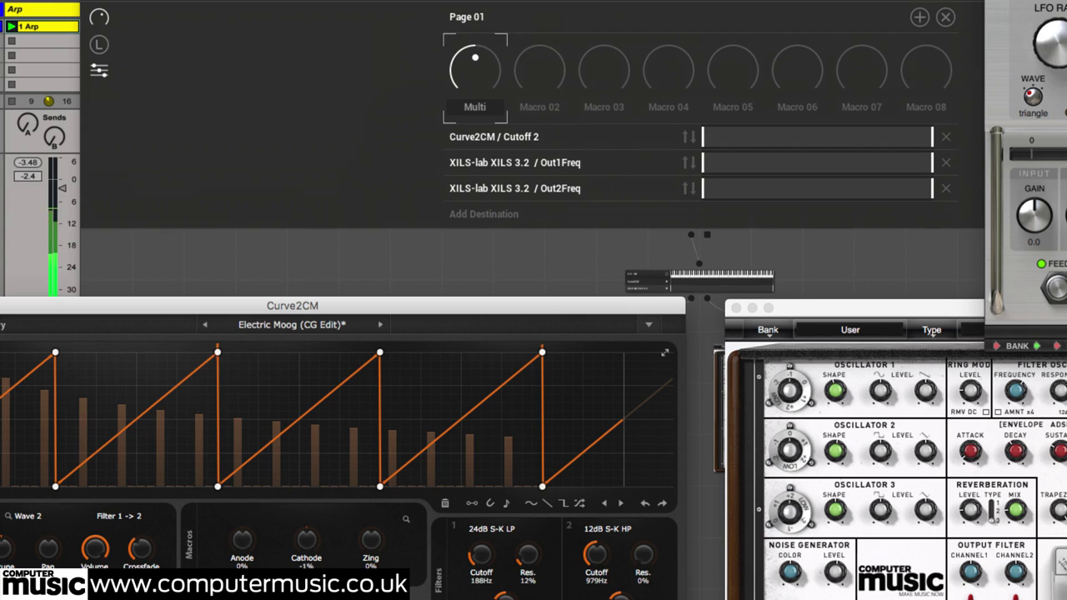
- Map PSP cmDelay Wet as the macro's fourth destination and bring up the Curve2CM window
left_click(492, 214)
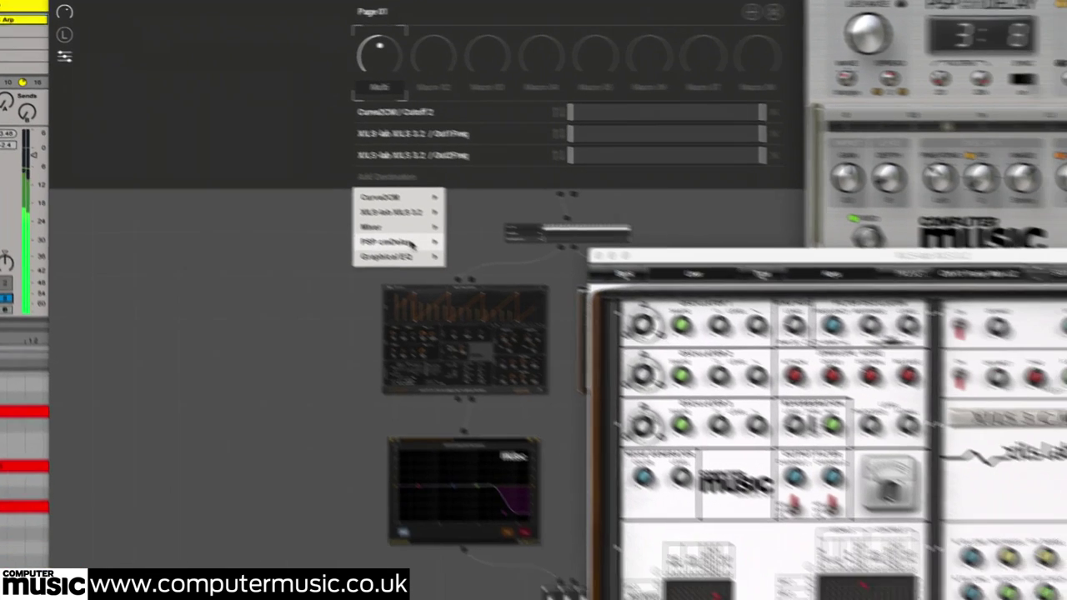
mouse_move(411, 242)
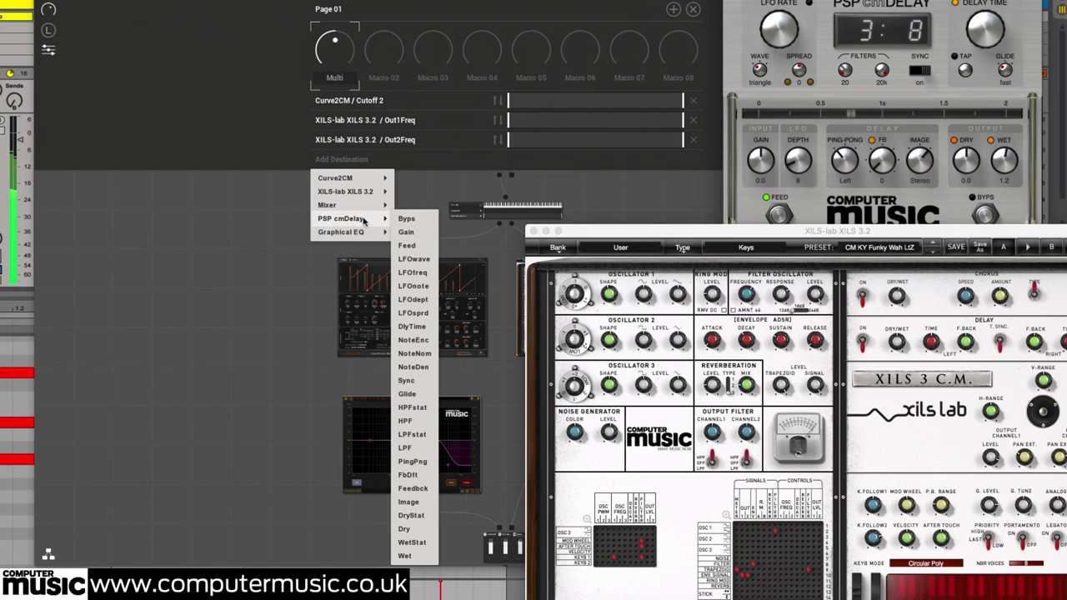
left_click(405, 556)
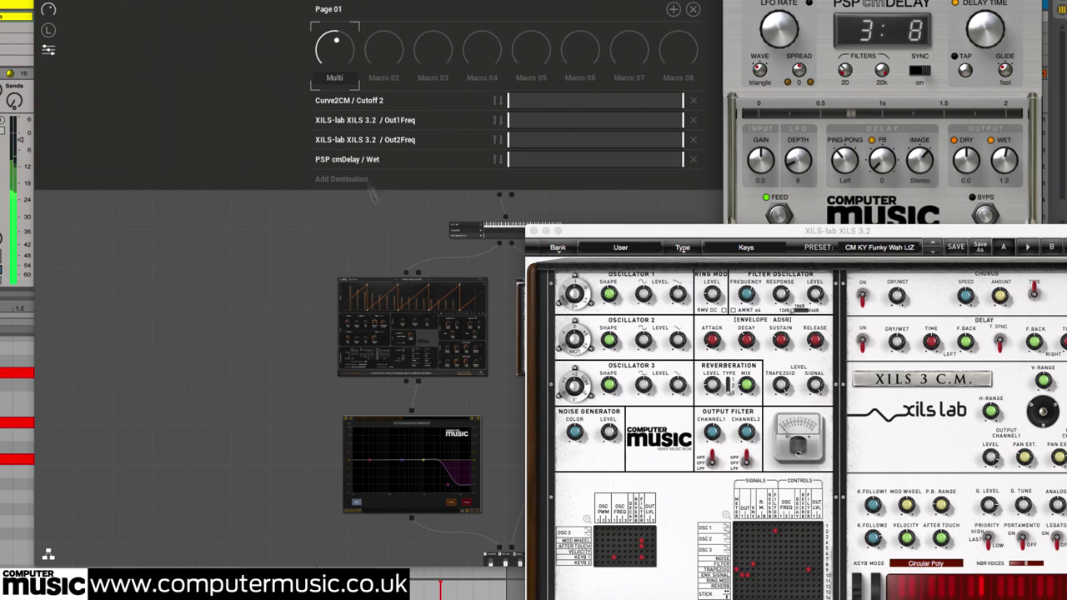
double_click(406, 345)
- Sweep the Multi macro up, then narrow its PSP cmDelay Wet range to a middle band
left_click(266, 438)
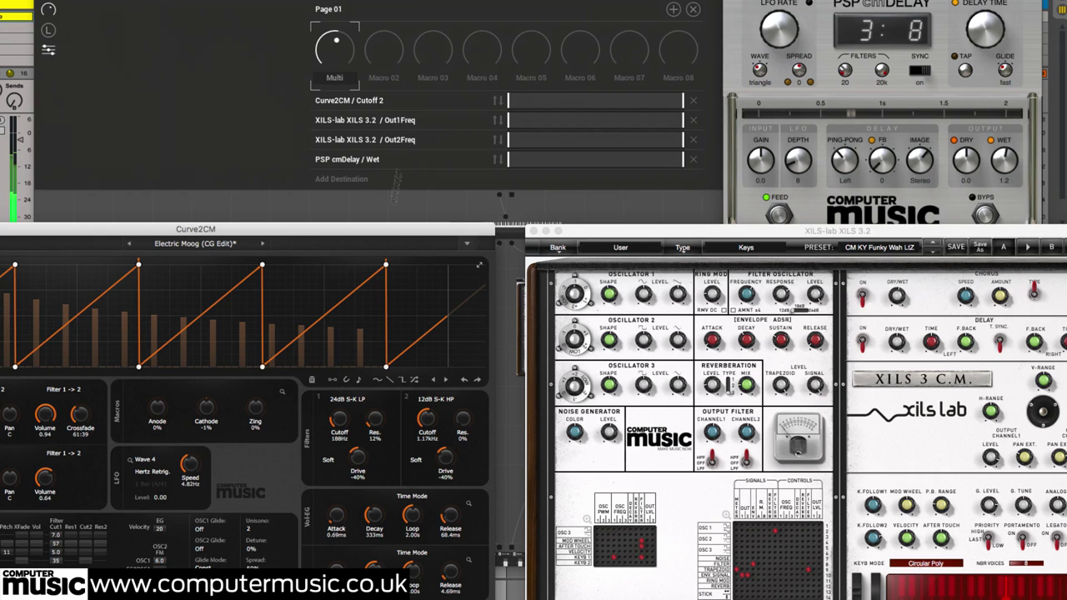
left_click_drag(342, 53, 342, 21)
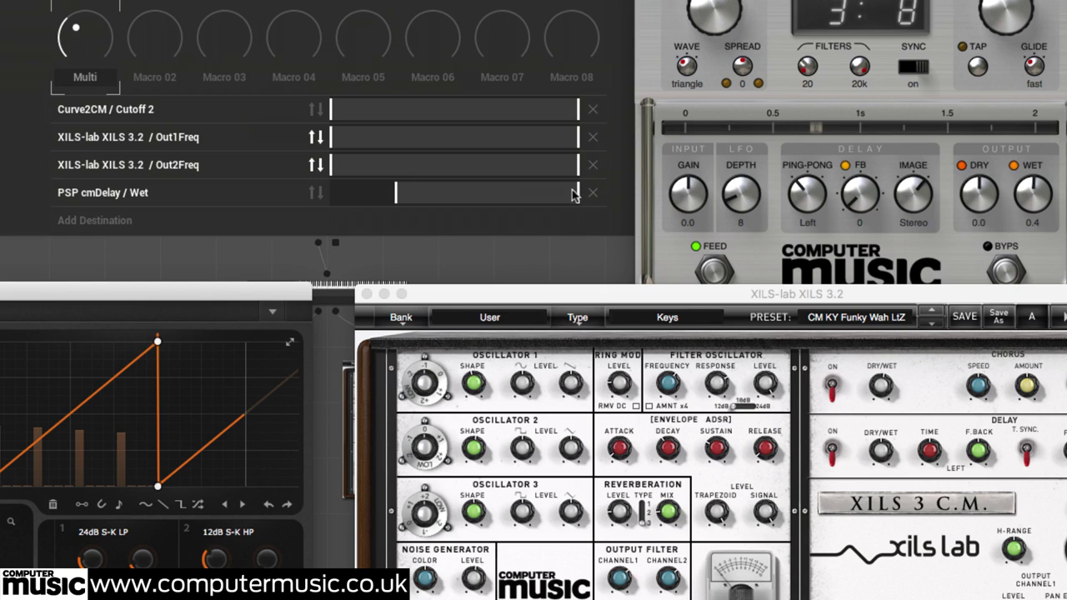
left_click_drag(578, 192, 540, 192)
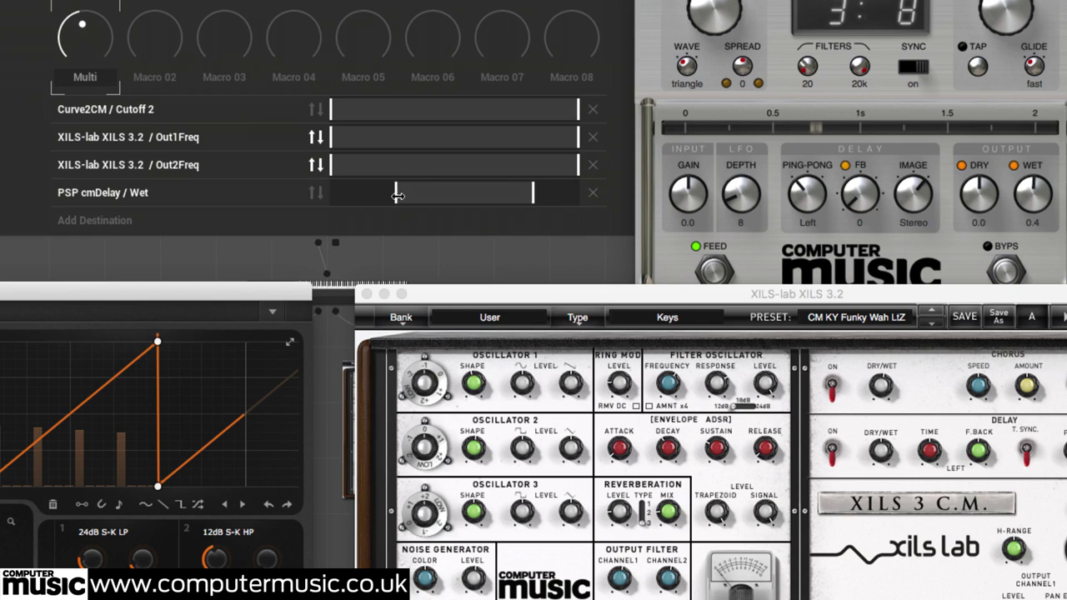
left_click_drag(398, 196, 412, 192)
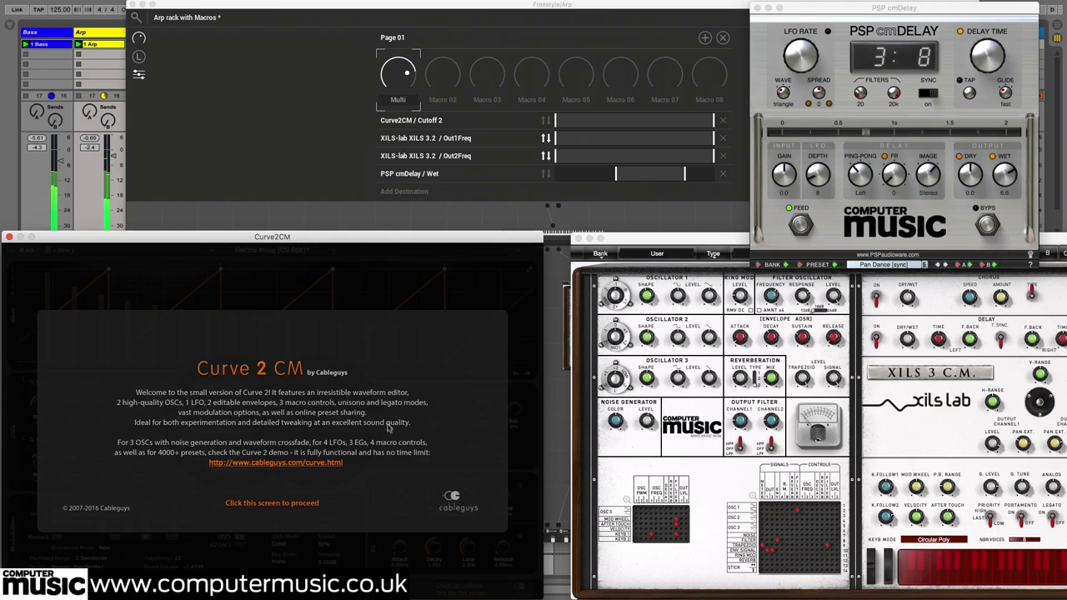
- Dismiss the Curve2CM splash and turn the Multi macro down to reduce the delay's wet level
left_click(388, 429)
left_click(403, 81)
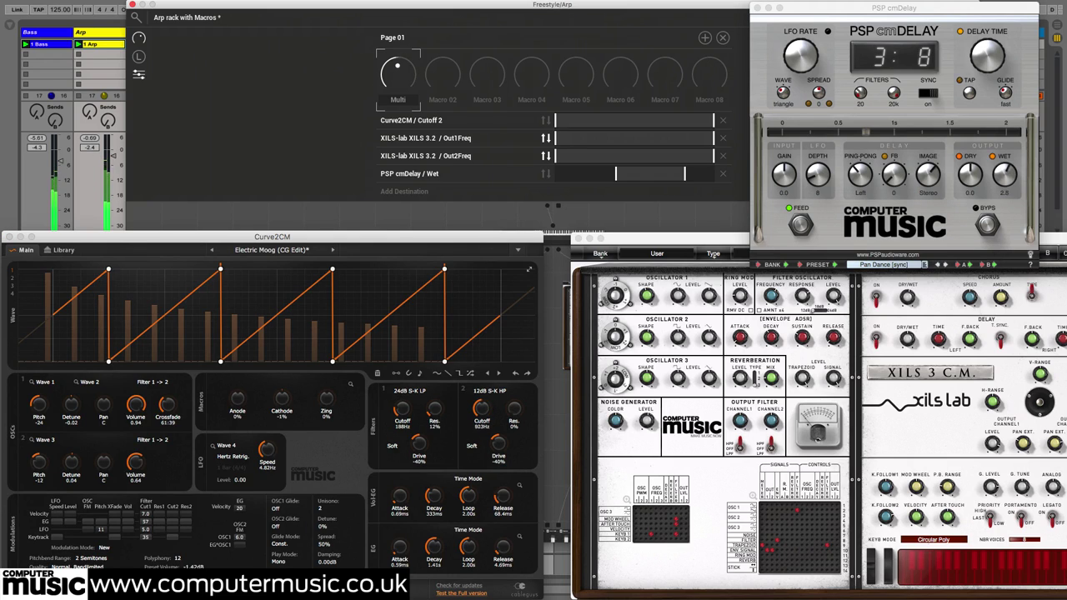
left_click_drag(398, 74, 397, 83)
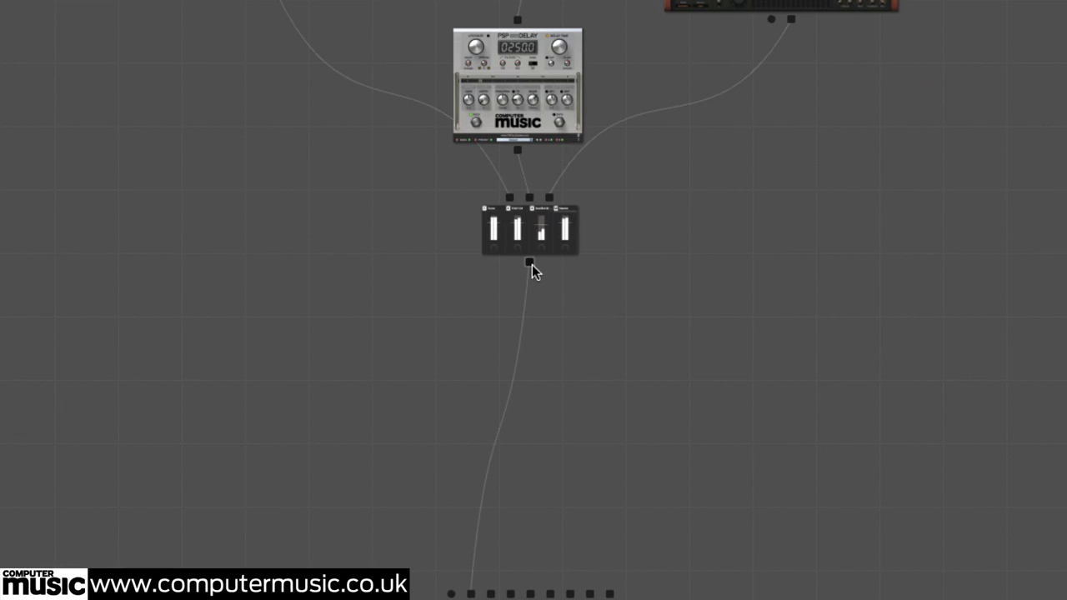
- Insert a New Sonic Arts BandSplit after the mixer's output
right_click(532, 264)
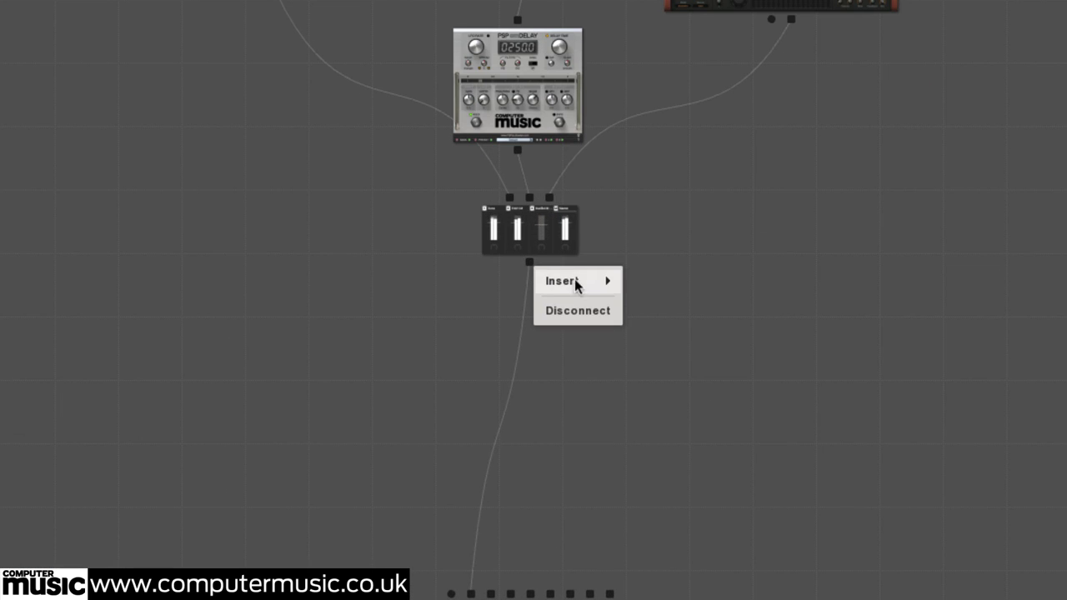
mouse_move(576, 283)
mouse_move(727, 277)
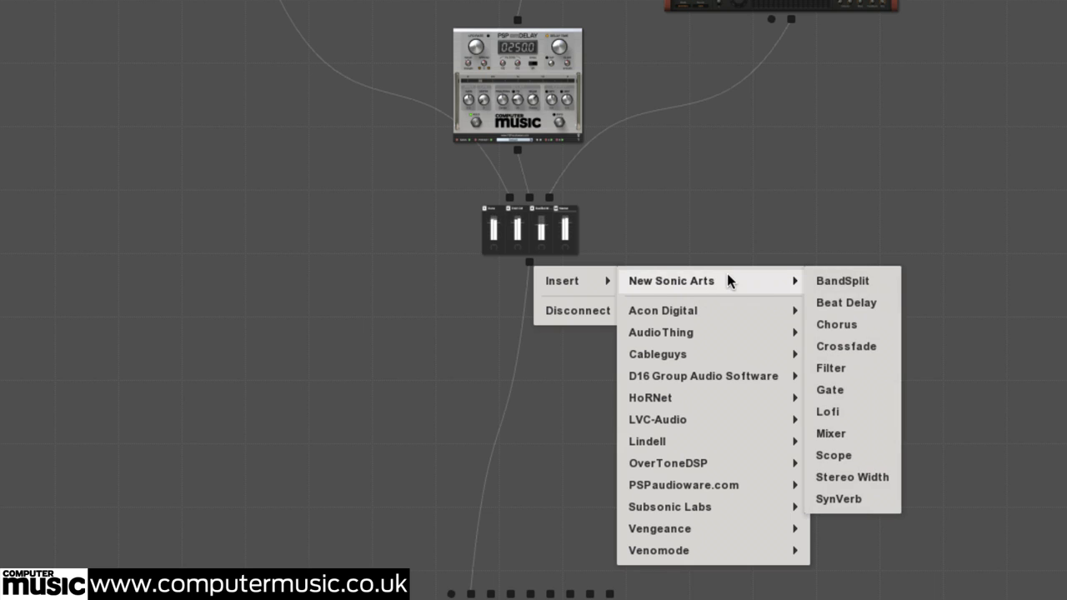
left_click(844, 281)
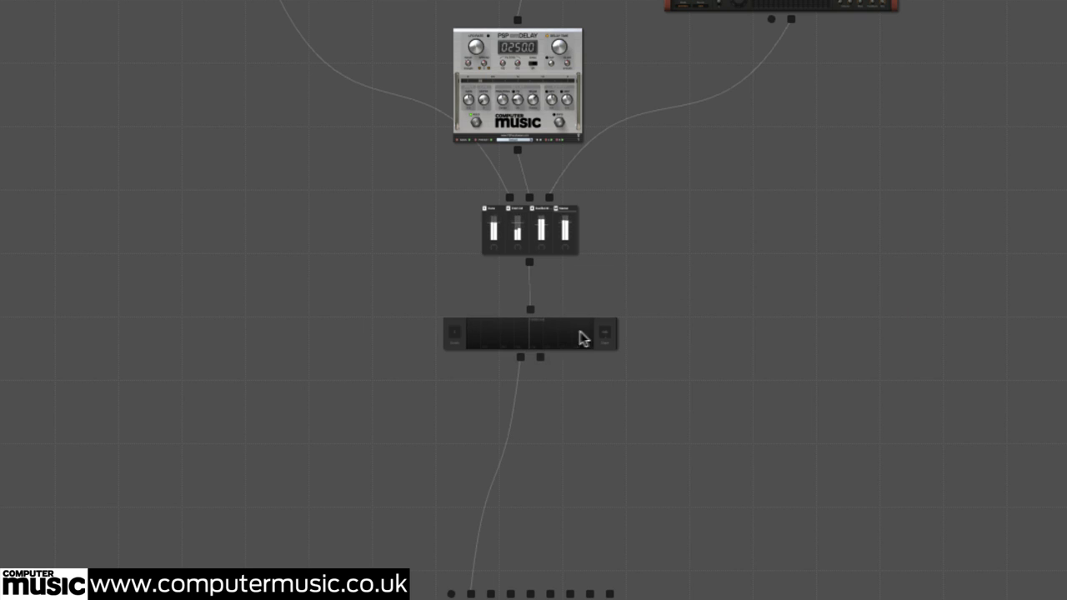
double_click(534, 336)
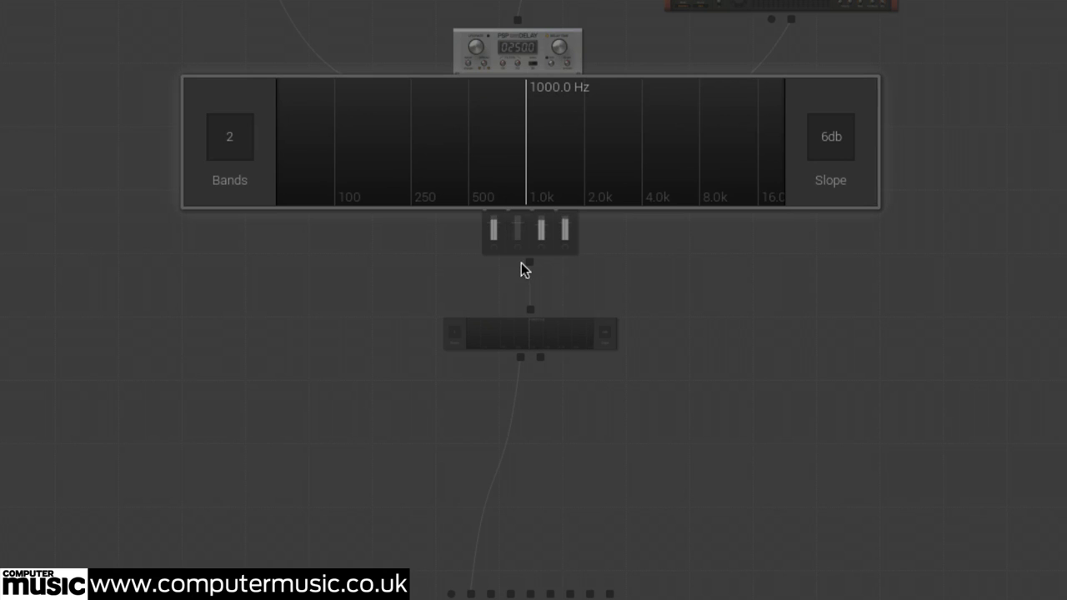
- Insert AudioThing The Orb CM after the BandSplit
right_click(521, 360)
mouse_move(582, 381)
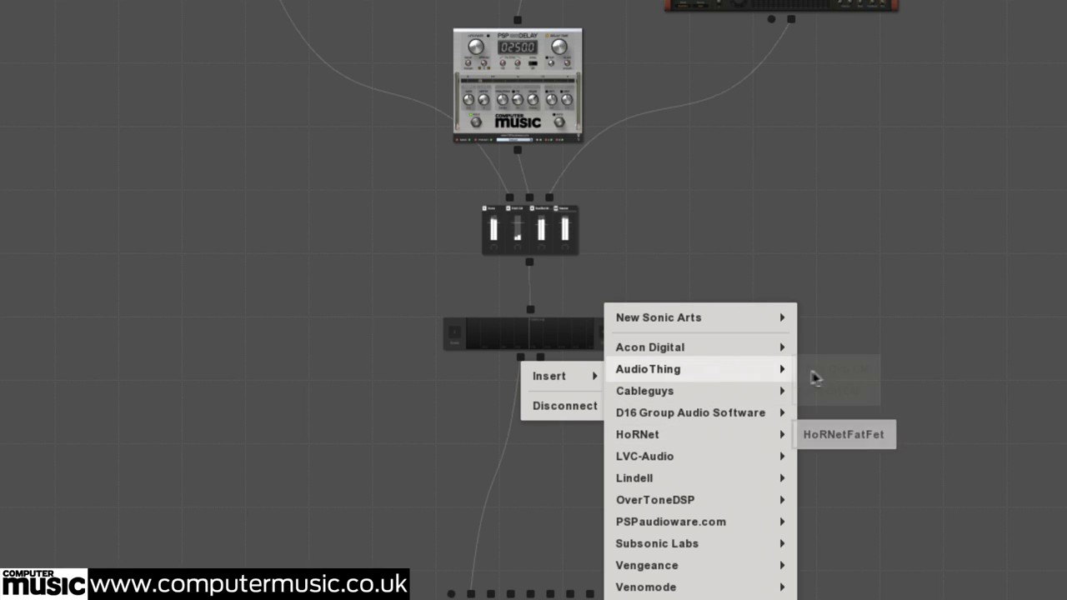
left_click(837, 371)
- Shift the BandSplit crossover frequency higher in its editor
double_click(534, 343)
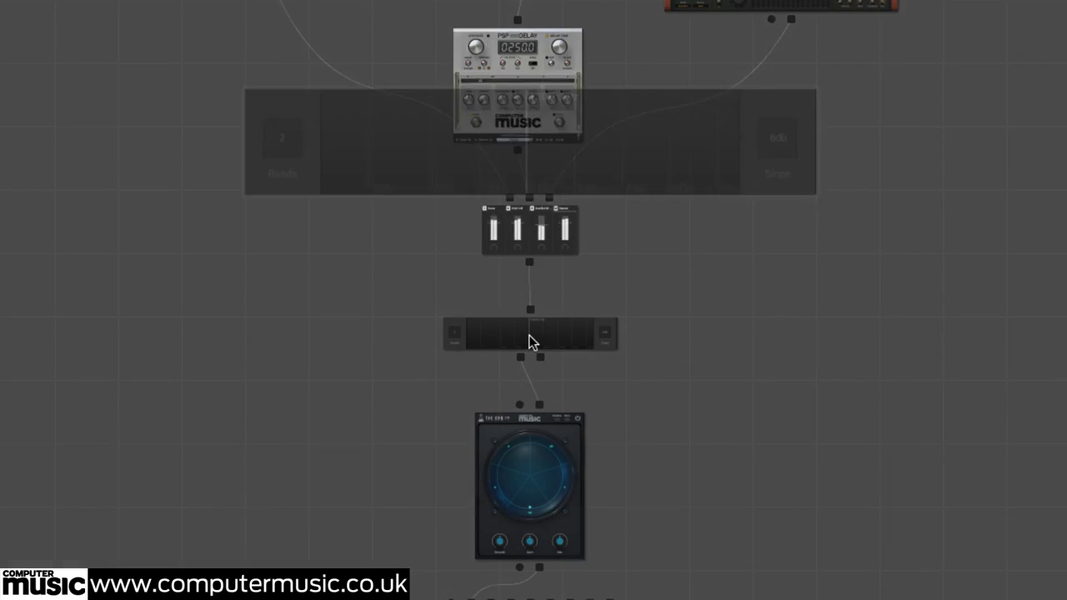
left_click_drag(525, 146, 572, 146)
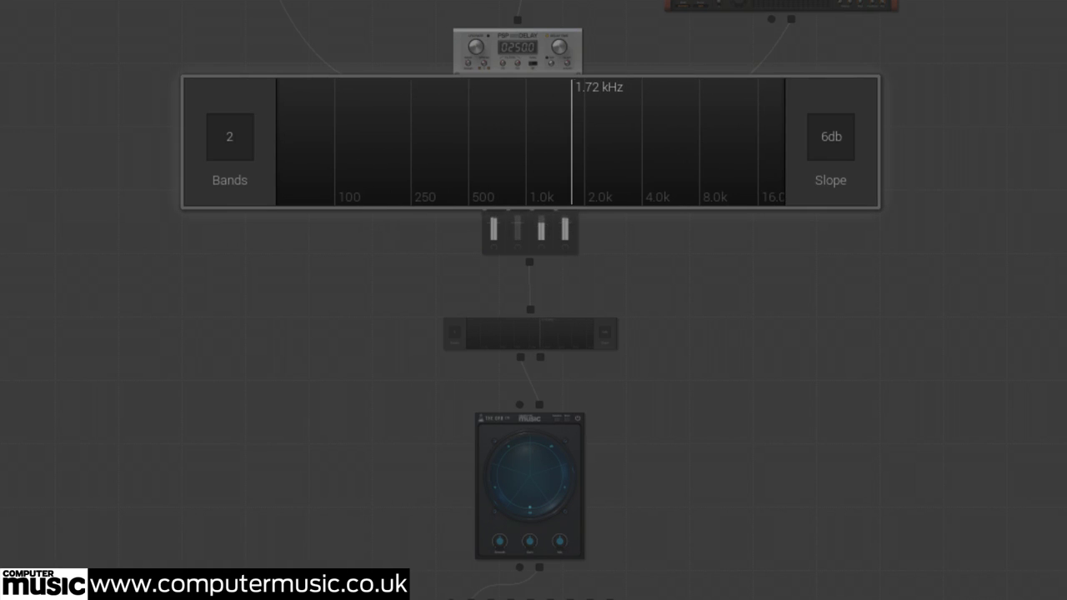
left_click(667, 293)
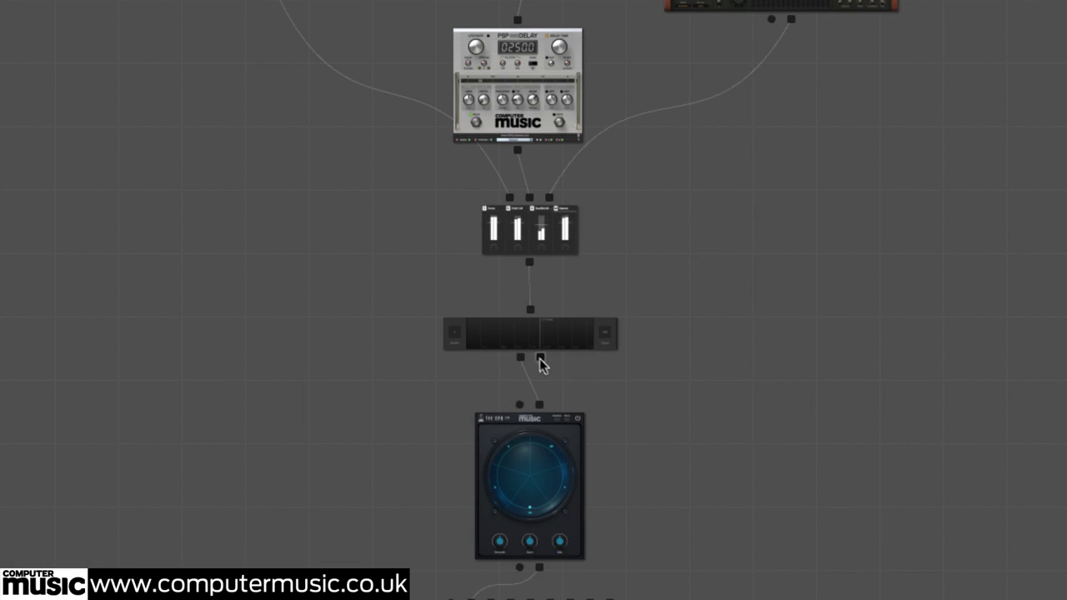
- Add an Event Monitor to the top of the patch, collapsed to a small node
right_click(677, 267)
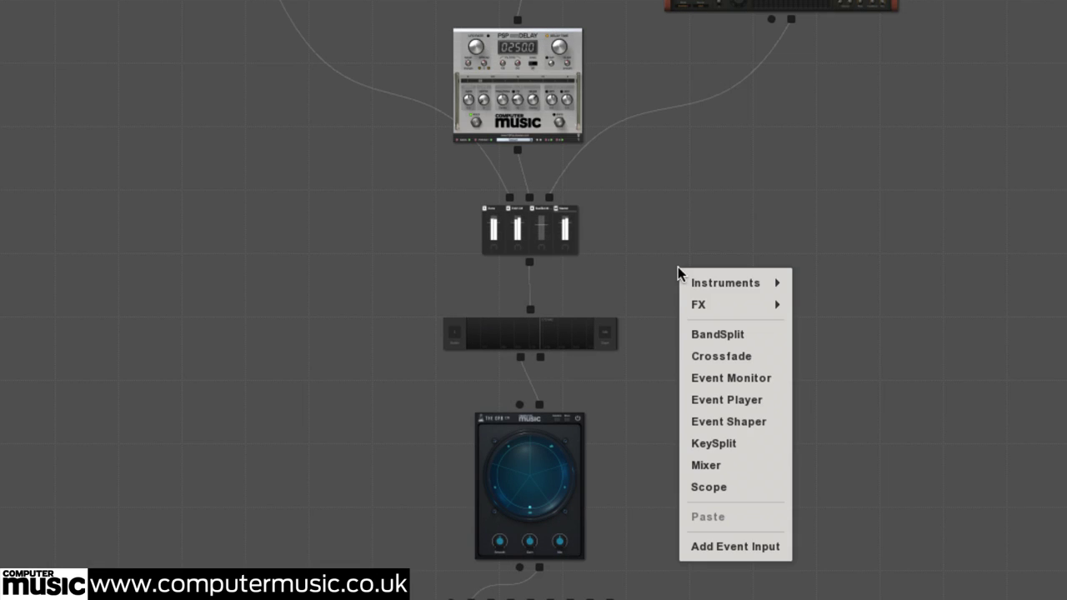
left_click(750, 378)
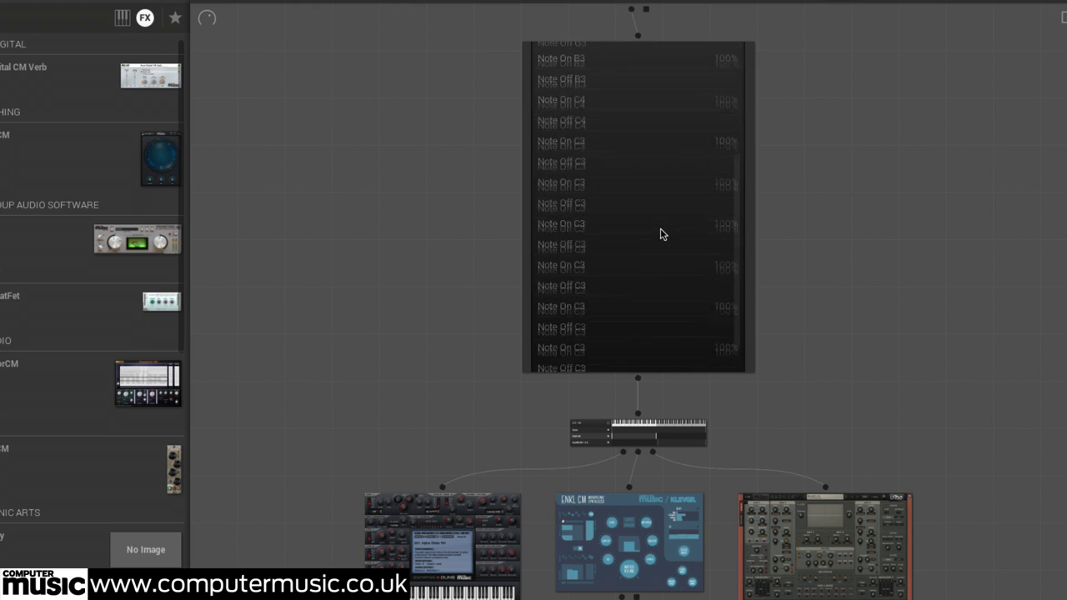
left_click(660, 230)
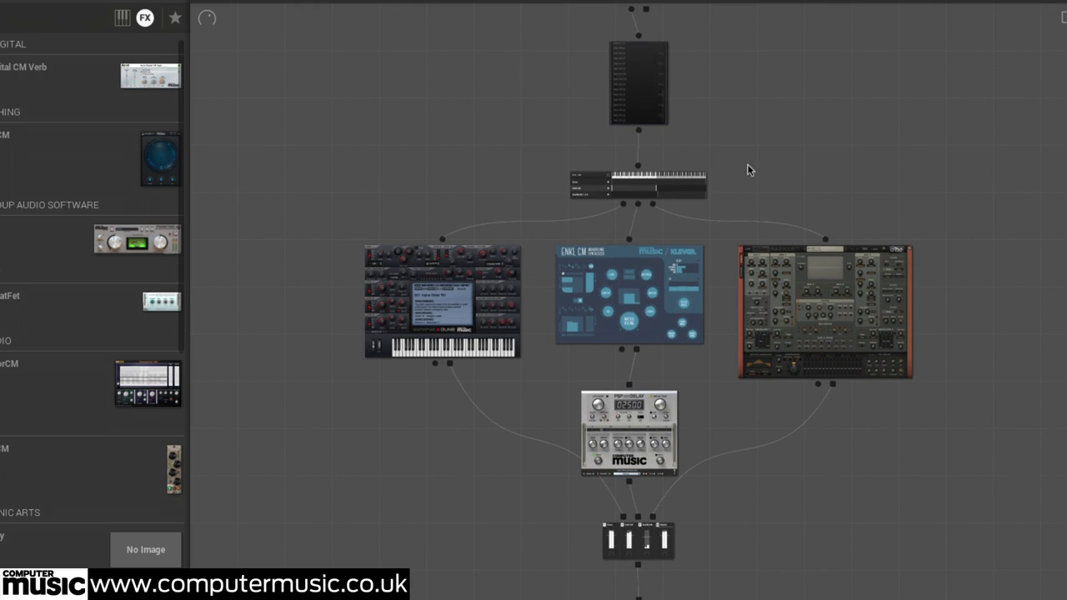
- Add an Event Shaper with a rising curve that responds to Controller data instead of Velocity
right_click(731, 147)
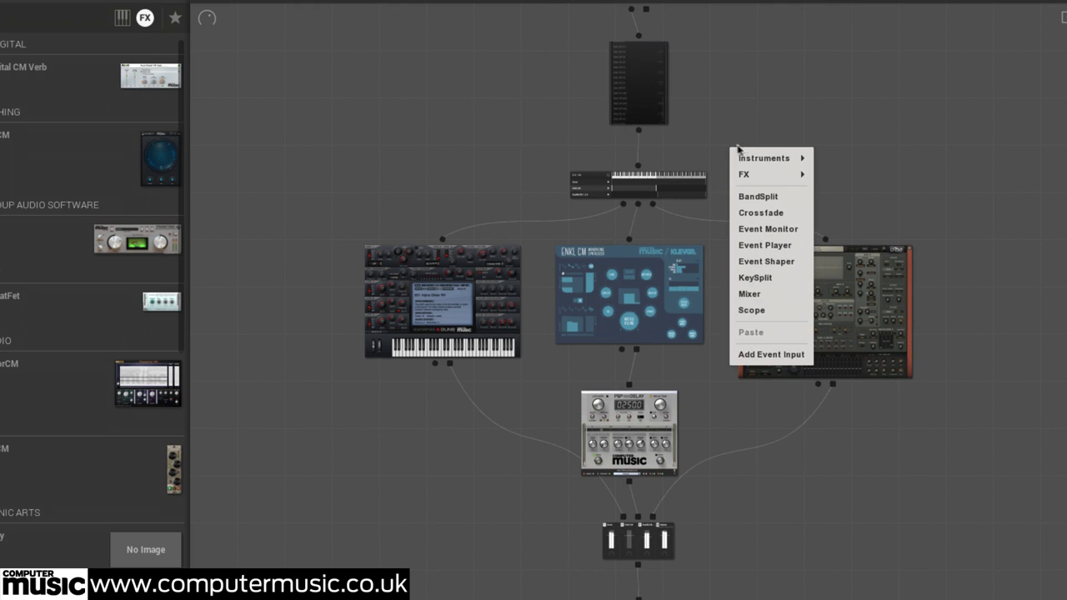
left_click(772, 261)
double_click(634, 73)
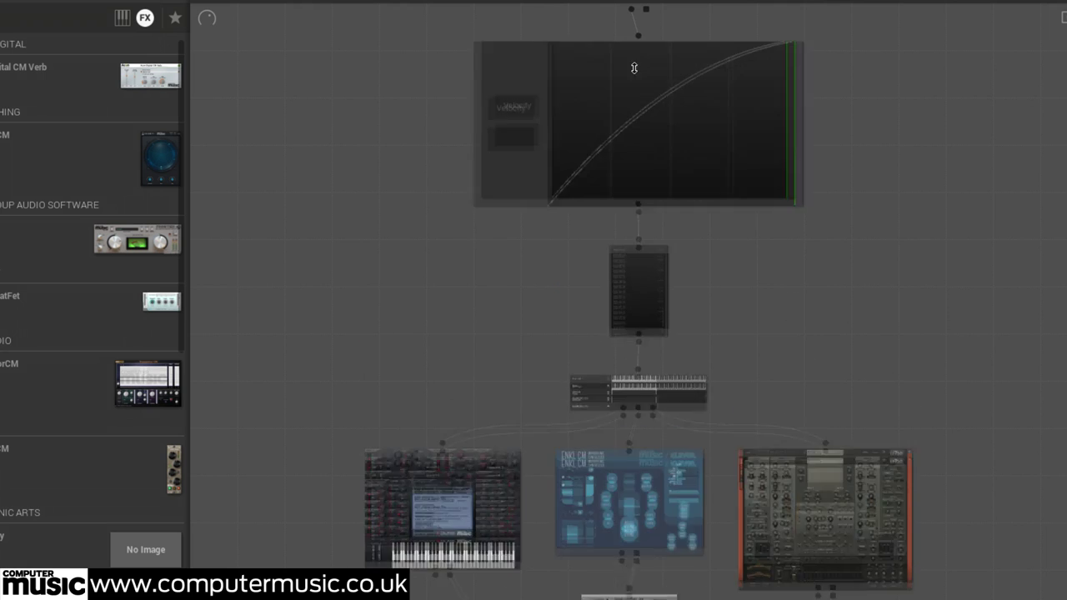
left_click_drag(619, 287, 553, 171)
left_click(491, 119)
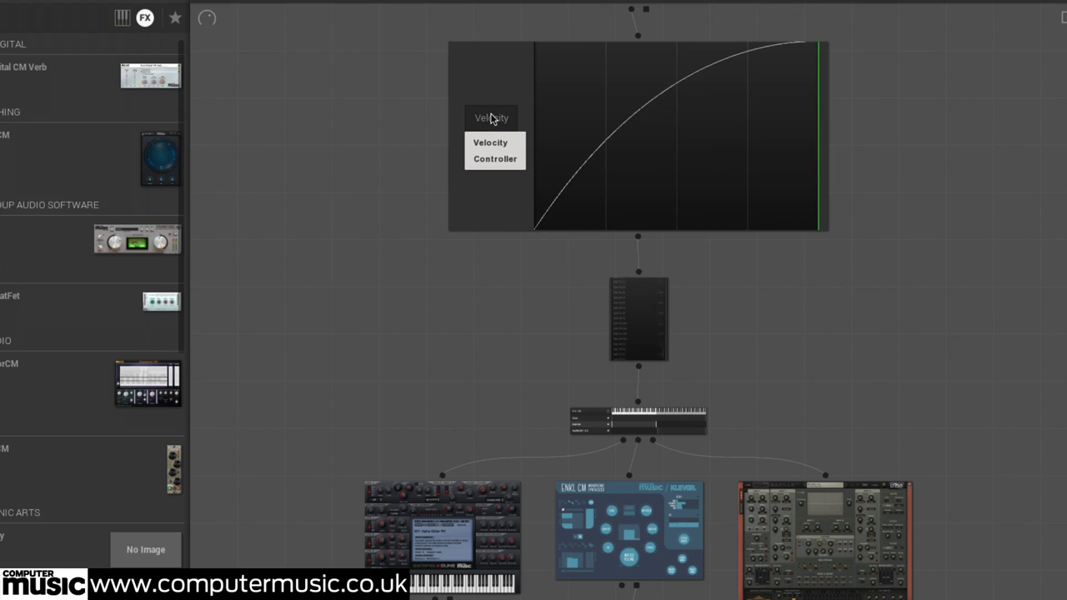
left_click(493, 157)
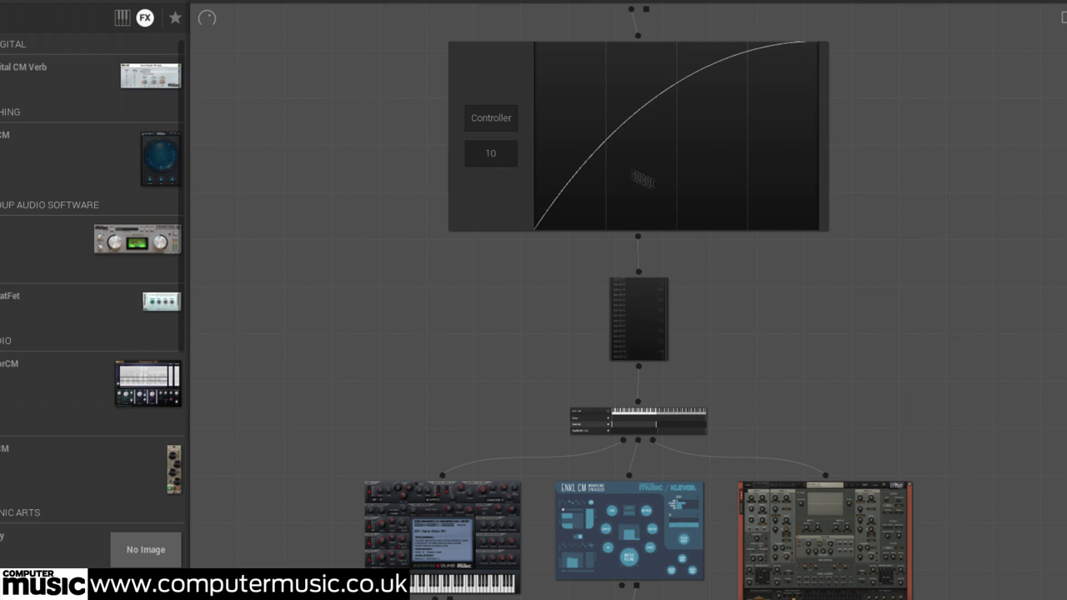
left_click(682, 198)
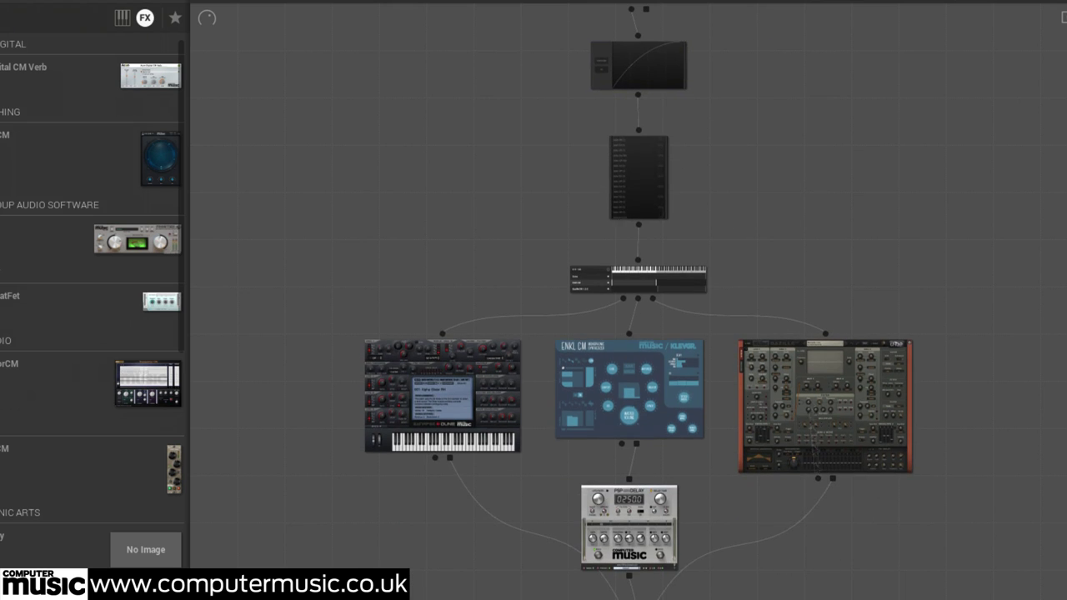
- Add a Scope module at the end of the chain after The Orb CM
right_click(803, 200)
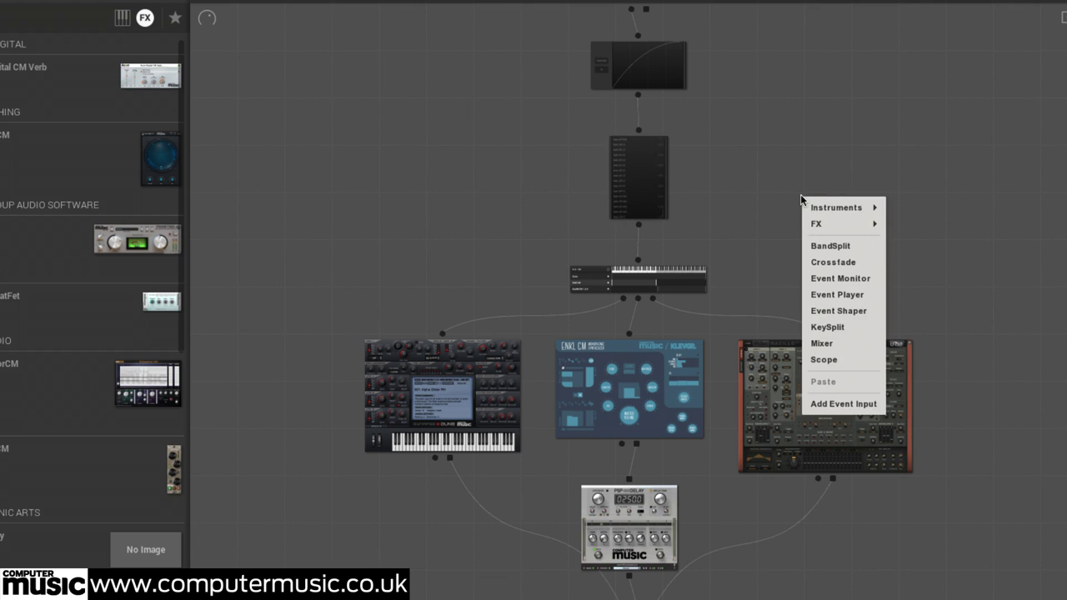
left_click(827, 362)
scroll(805, 434, "down", 5)
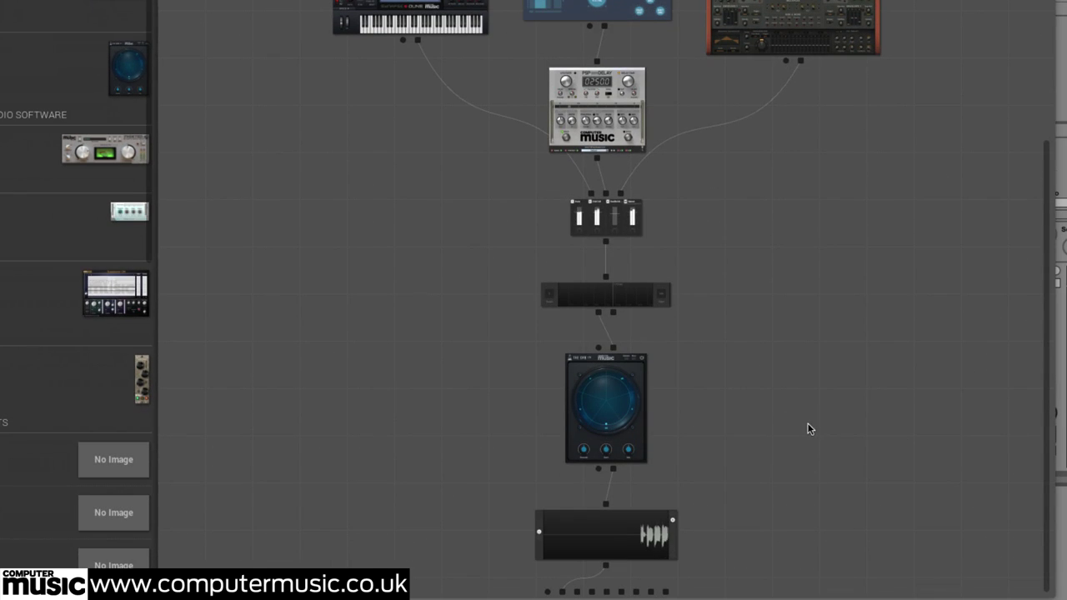
- Open the Scope's large waveform view and set its timescale to 1, then the finest setting
double_click(605, 531)
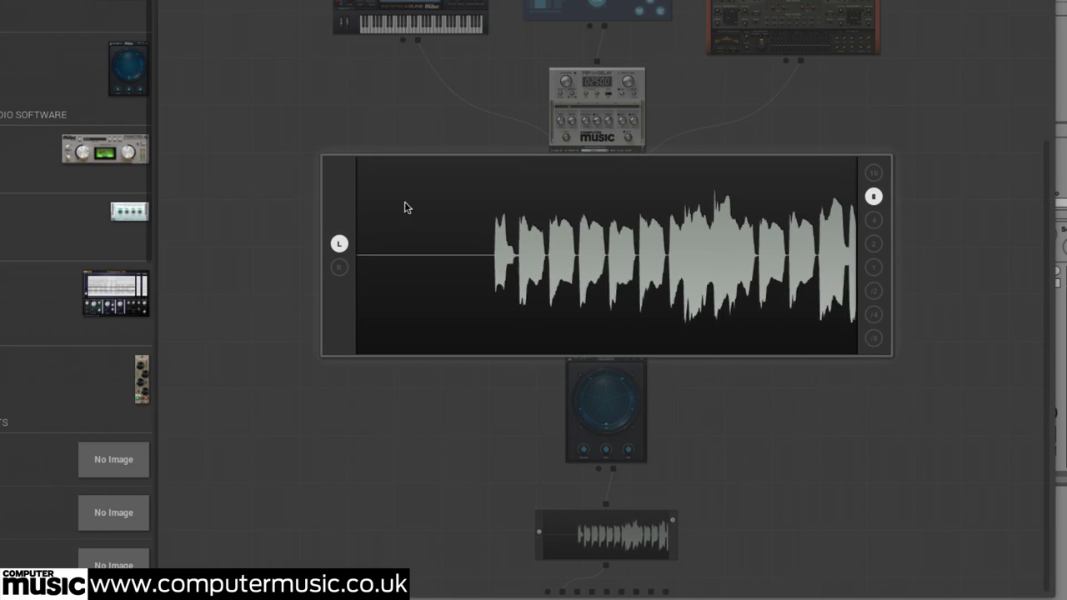
left_click(874, 267)
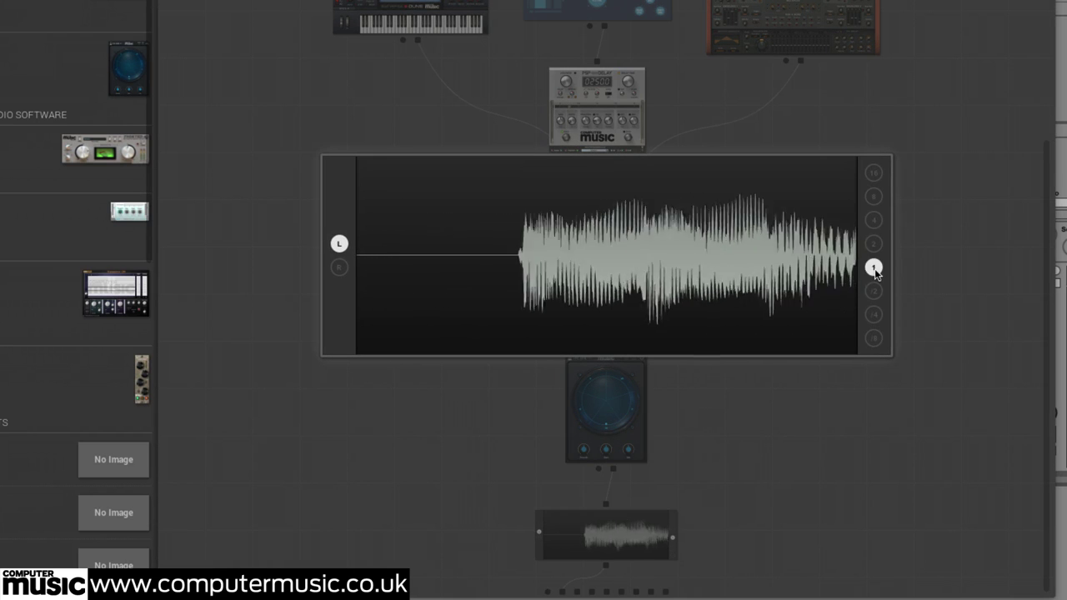
left_click(874, 338)
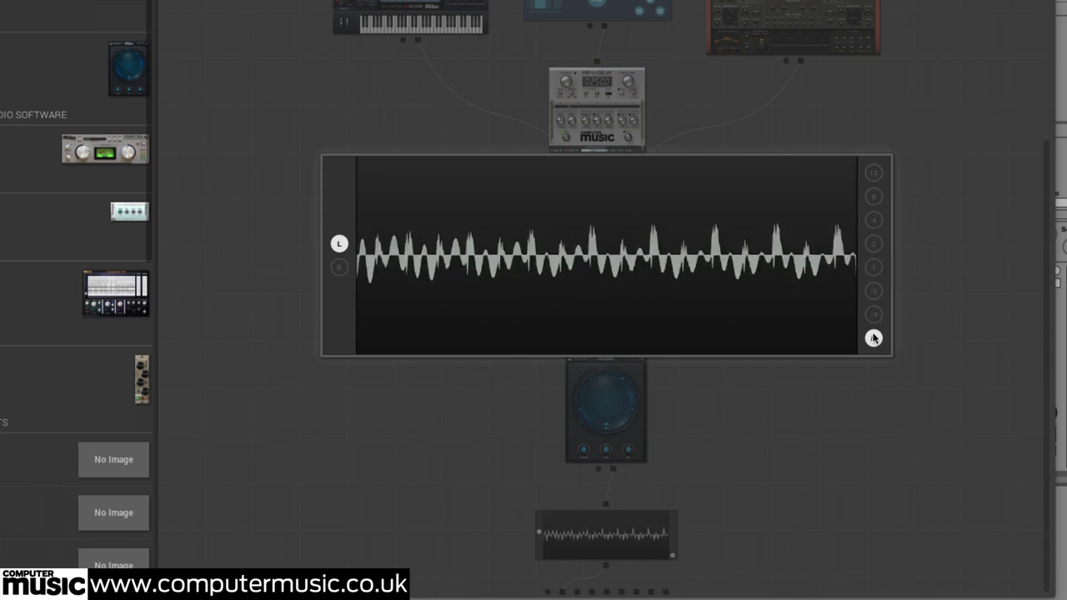
left_click(684, 510)
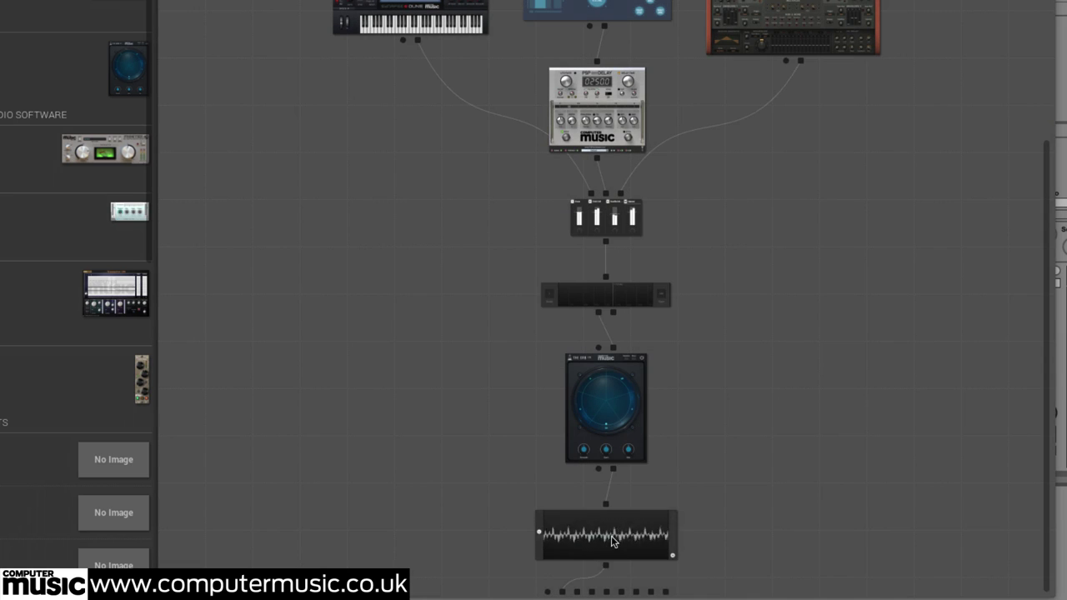
left_click(613, 542)
scroll(796, 446, "up", 5)
scroll(800, 445, "down", 7)
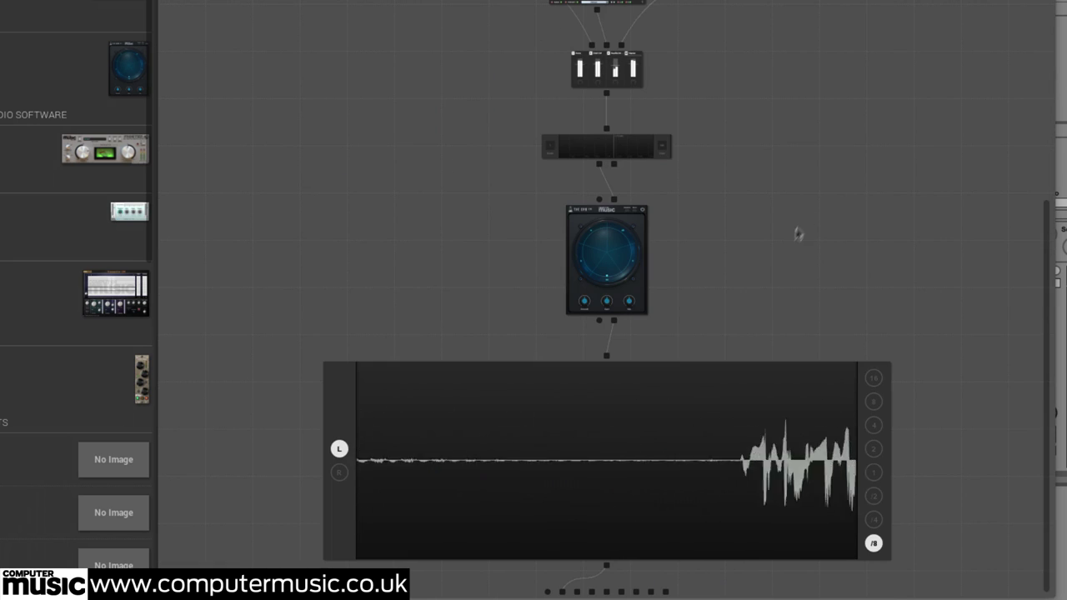
- Browse the AudioThing and D16 Group Insert submenus on the cable below BandSplit
right_click(613, 169)
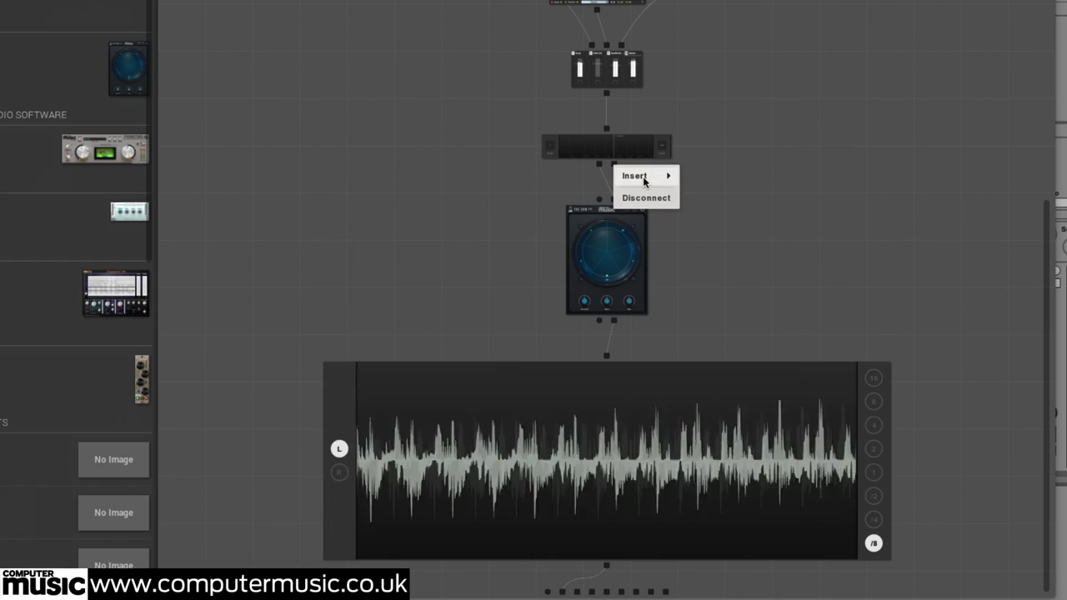
mouse_move(645, 182)
mouse_move(720, 214)
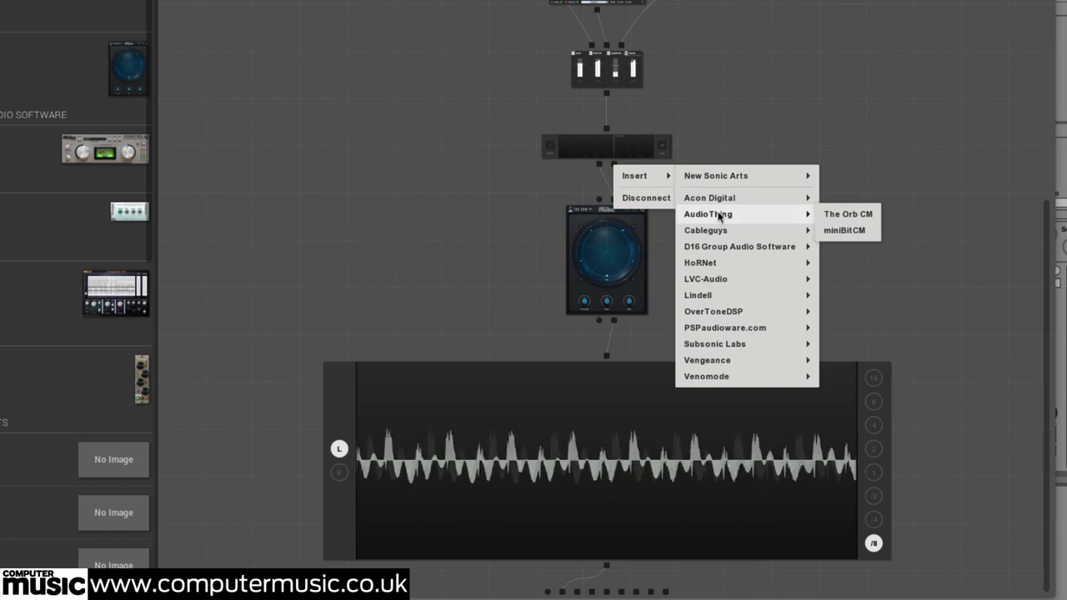
mouse_move(716, 246)
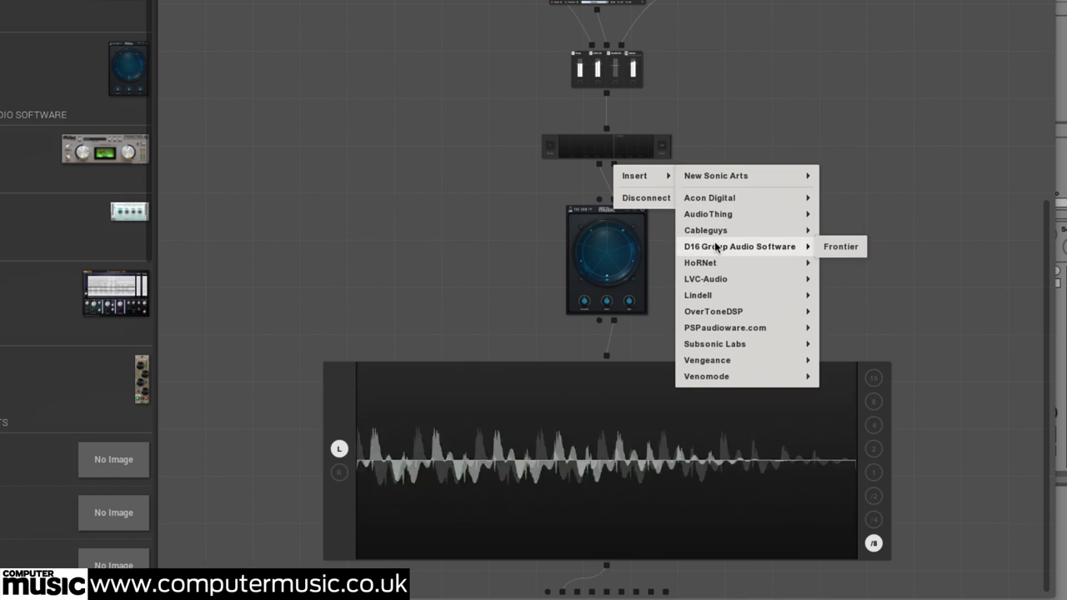
- Dismiss the insert menu, open the Acon Digital CM Verb window, and move Frontier aside
left_click(893, 193)
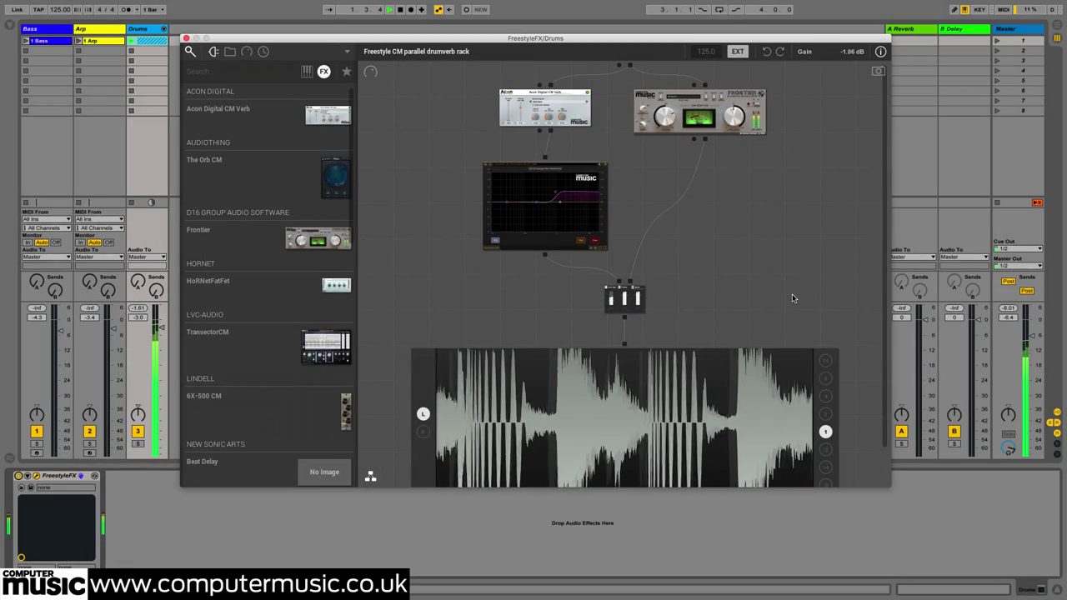
double_click(545, 106)
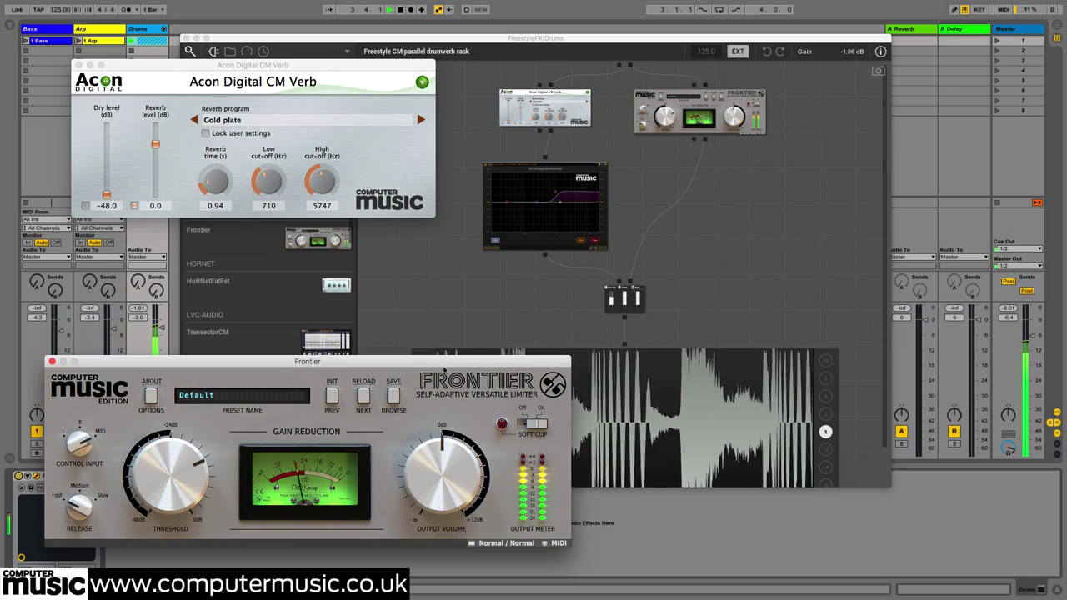
left_click_drag(437, 361, 866, 57)
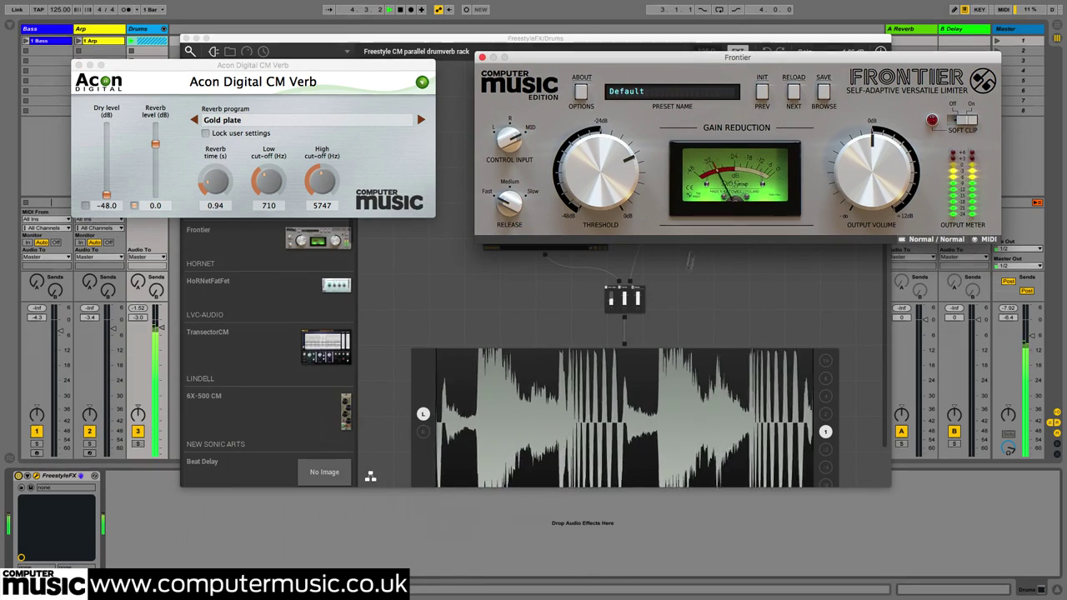
- In the rack's mixer, mute and re-enable the Frontier chain, then mute the Acon reverb chain
left_click(624, 297)
left_click(604, 293)
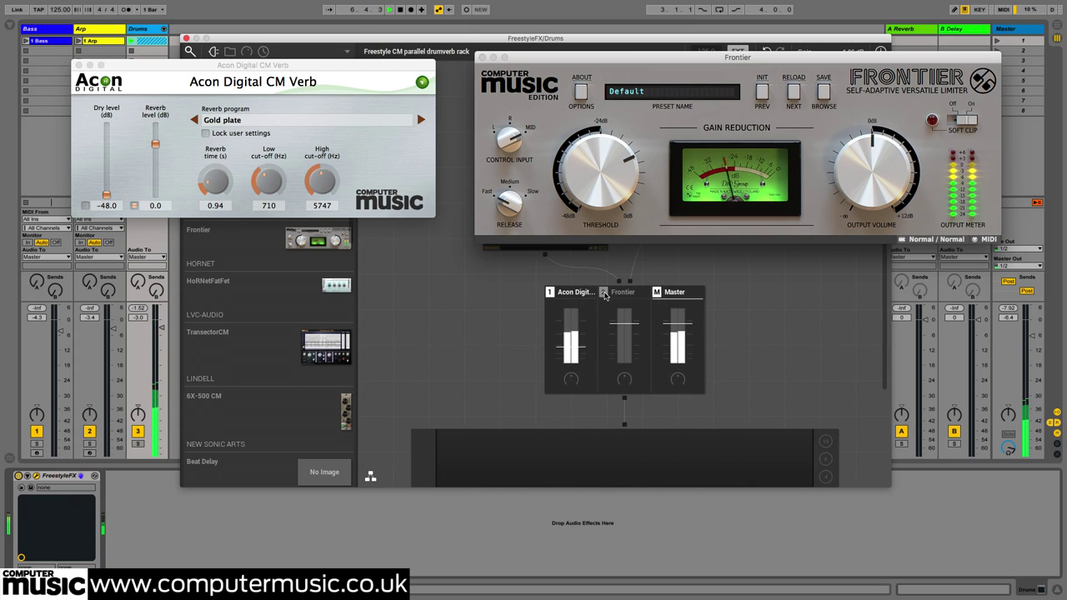
left_click(604, 293)
left_click(549, 292)
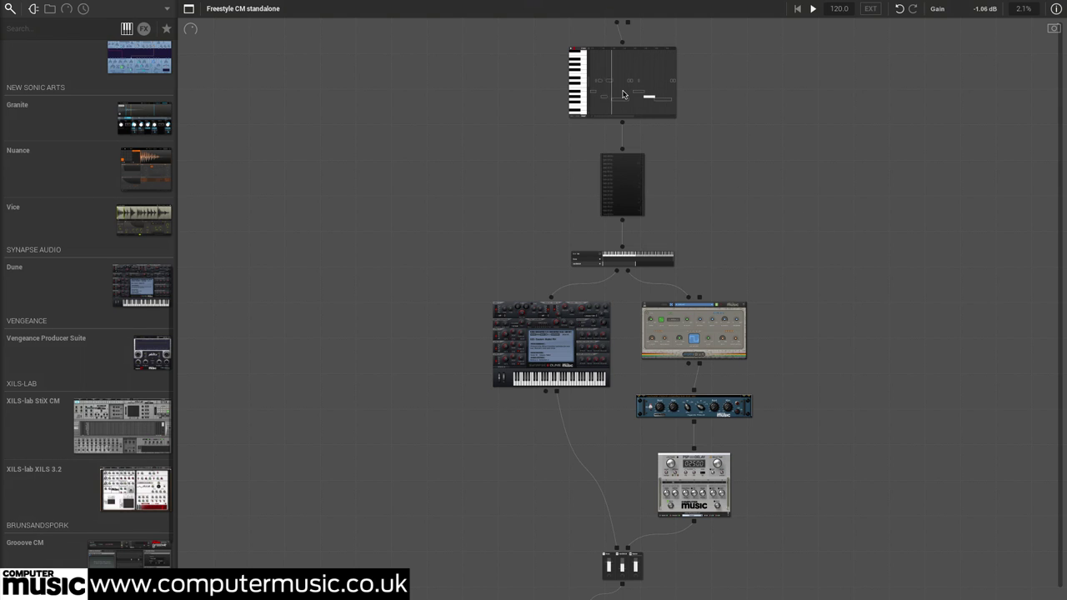
- Expand the standalone rack's event list and piano roll into full editors
left_click(623, 190)
left_click(627, 94)
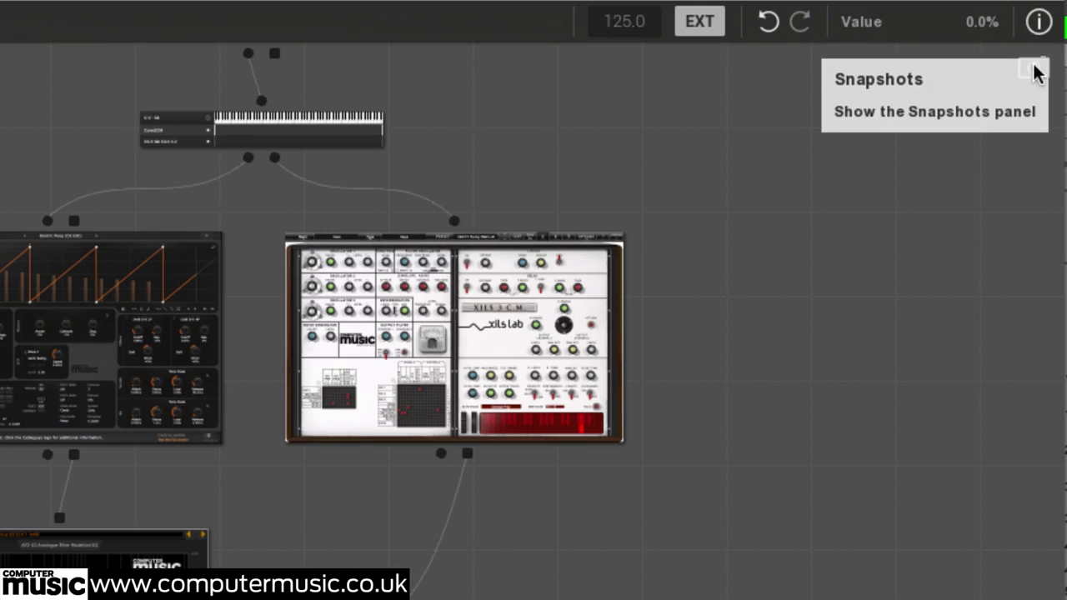
- Show the rack's snapshots and recall Snapshots 002, 003, 004 and 005 in turn
left_click(992, 33)
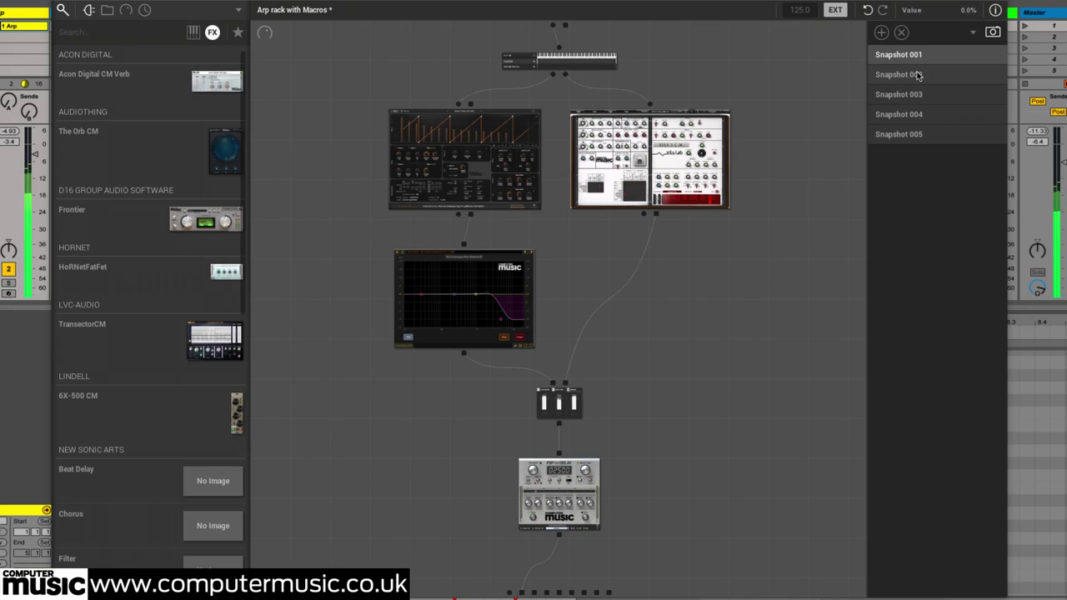
left_click(917, 75)
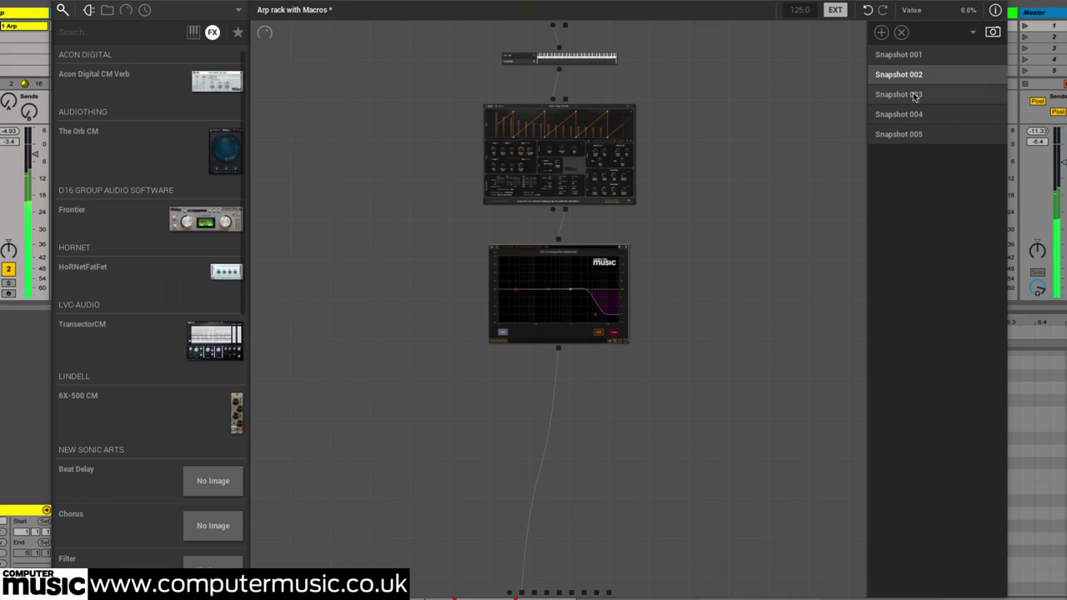
left_click(915, 96)
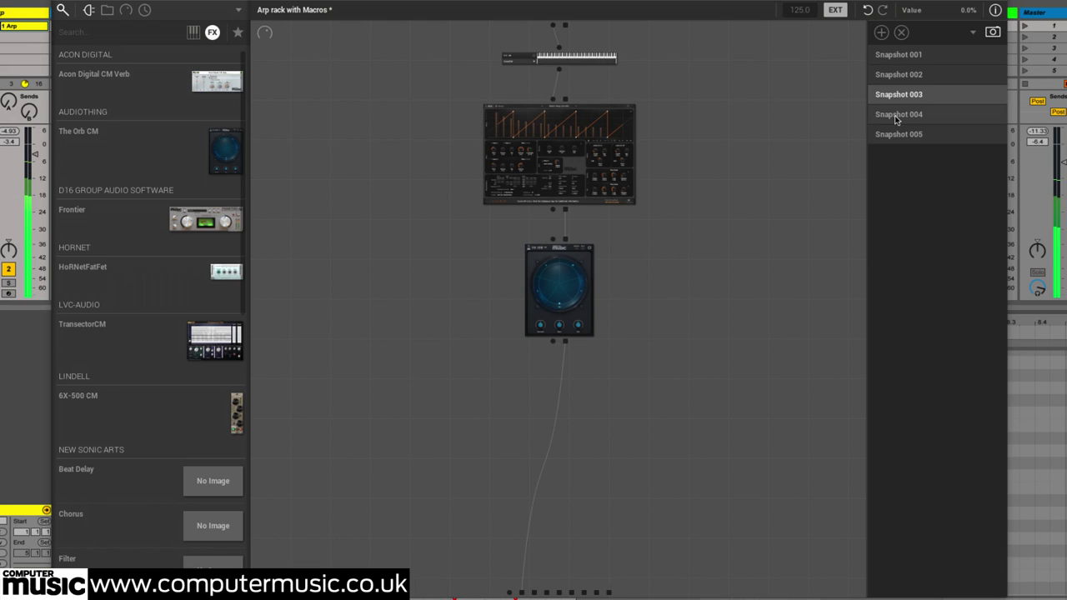
left_click(896, 117)
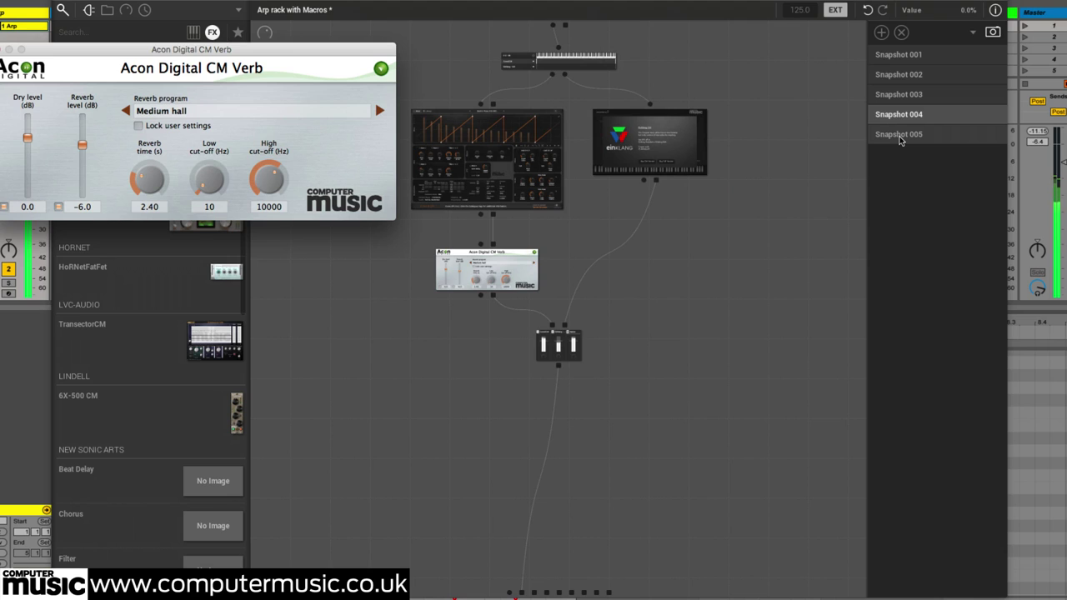
left_click(900, 136)
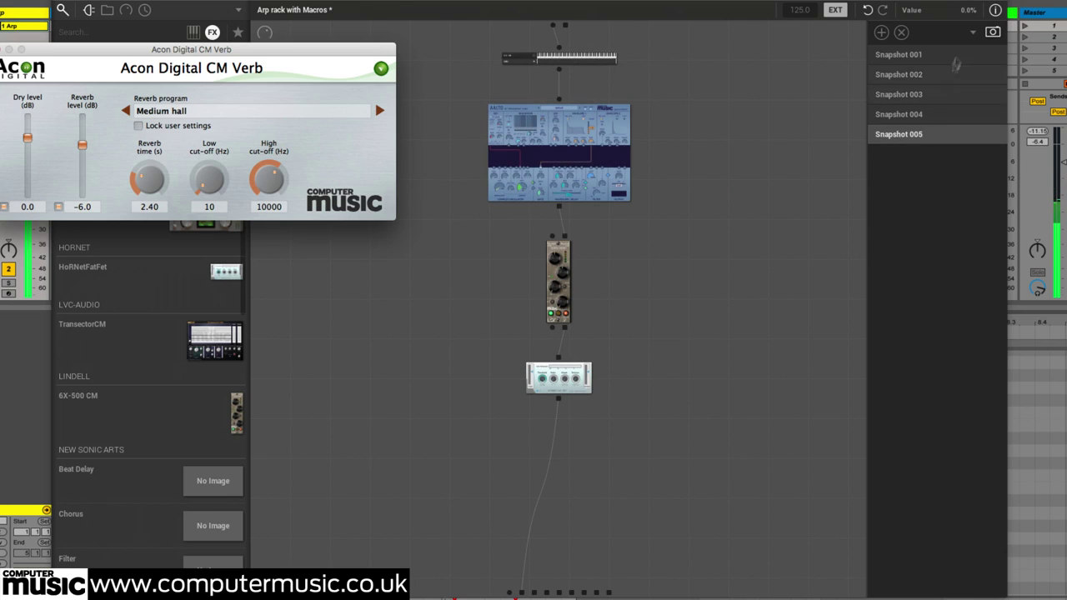
- Check the snapshot recall options, then recall Snapshot 003 and return to Snapshot 005
left_click(972, 33)
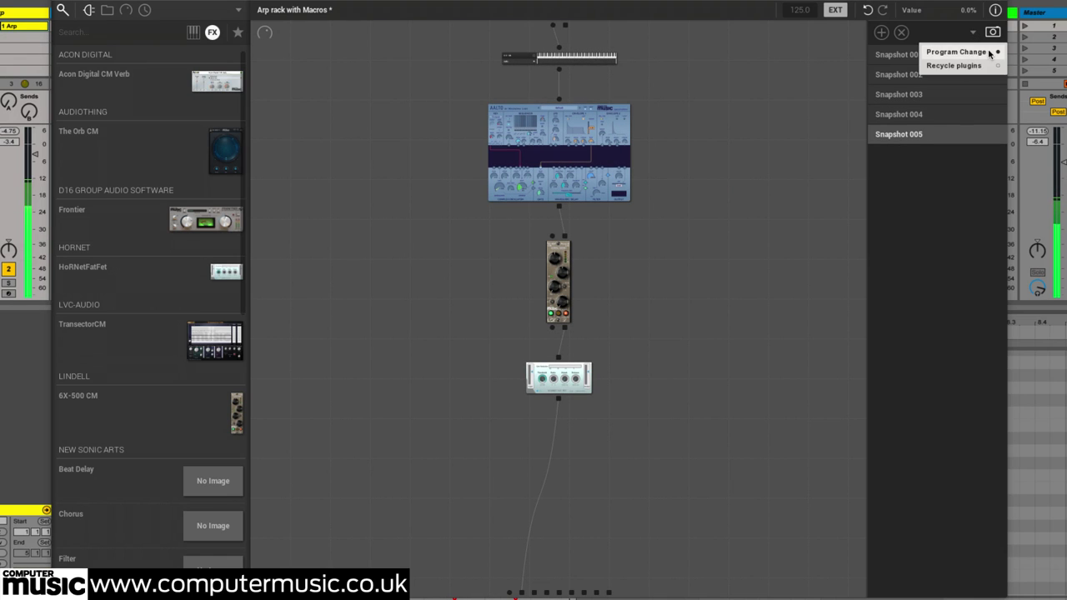
left_click(923, 171)
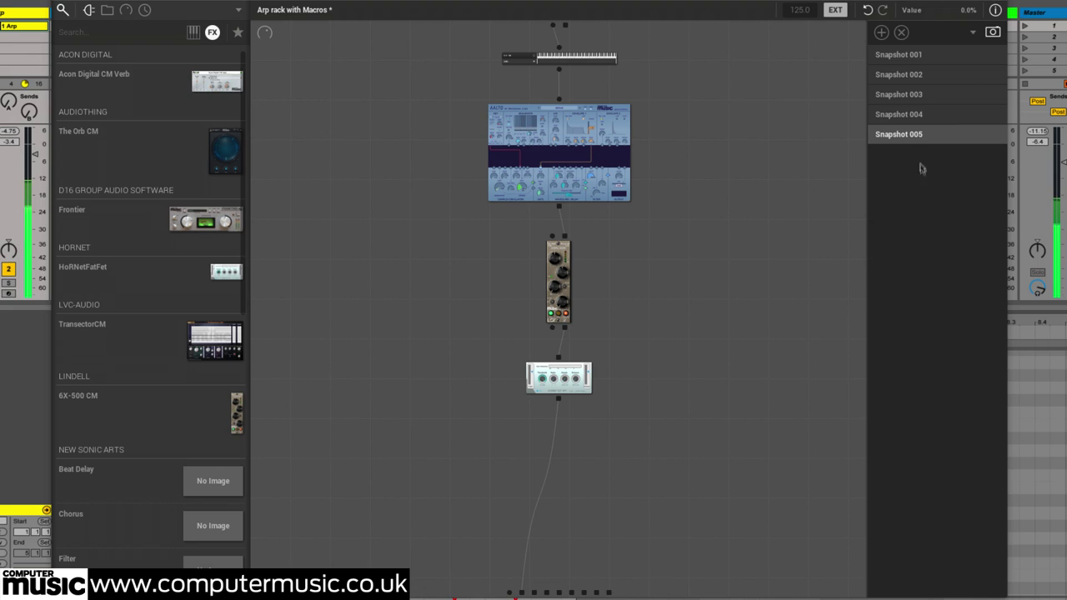
left_click(913, 97)
left_click(906, 134)
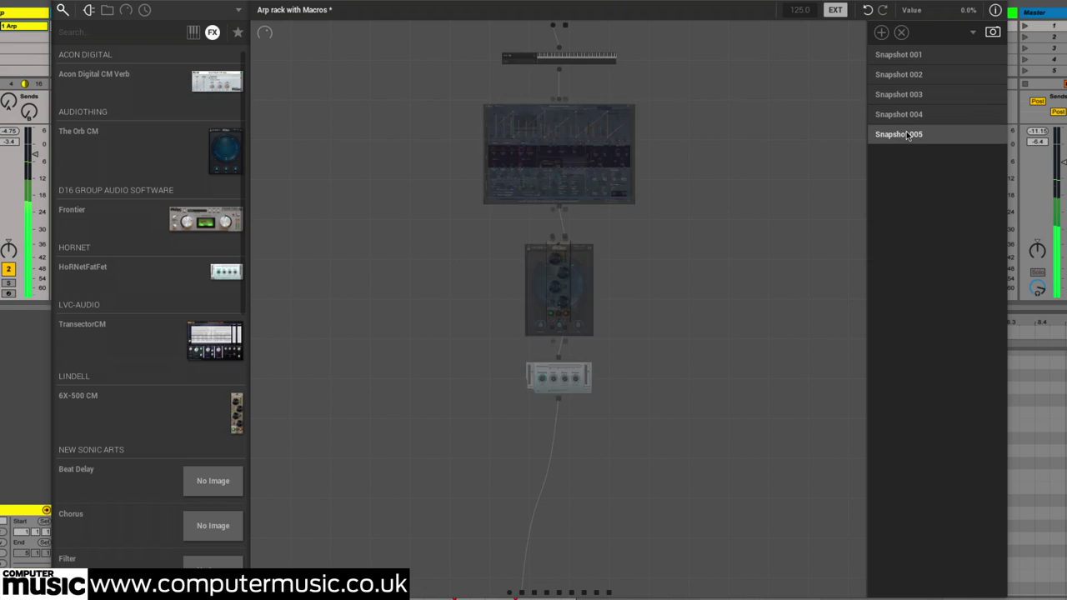
- Remove the middle plugin and replace the lower one with PSPaudioware's PSP Delay
right_click(559, 287)
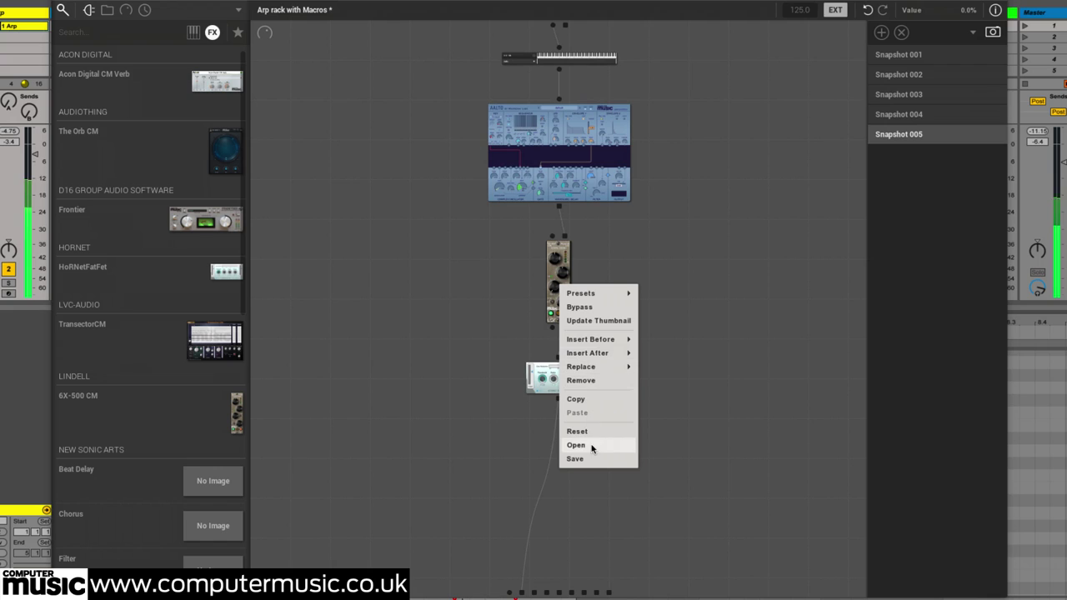
left_click(595, 380)
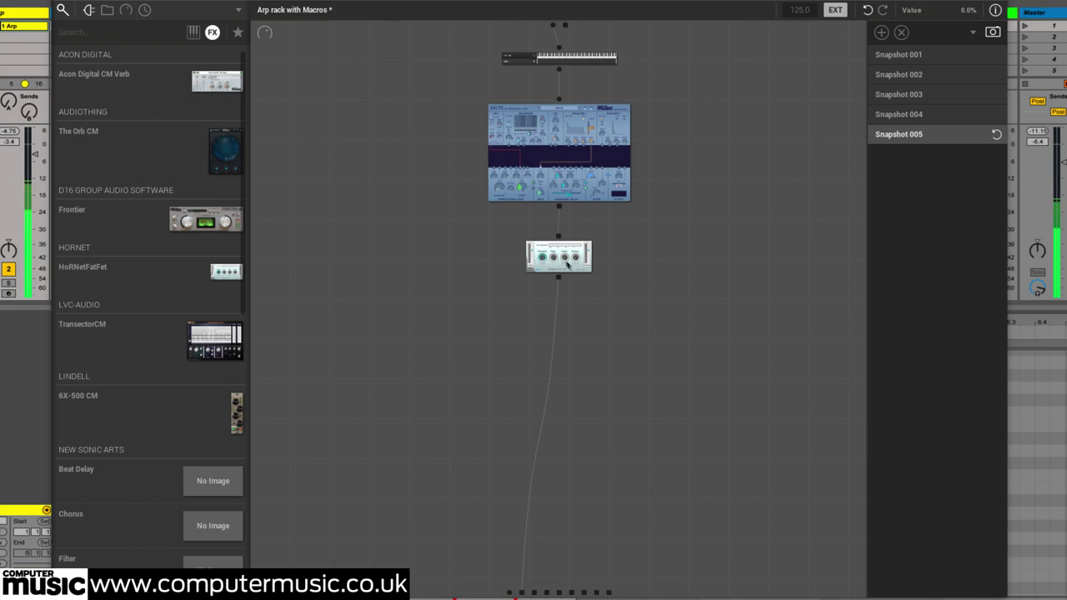
right_click(563, 258)
mouse_move(603, 342)
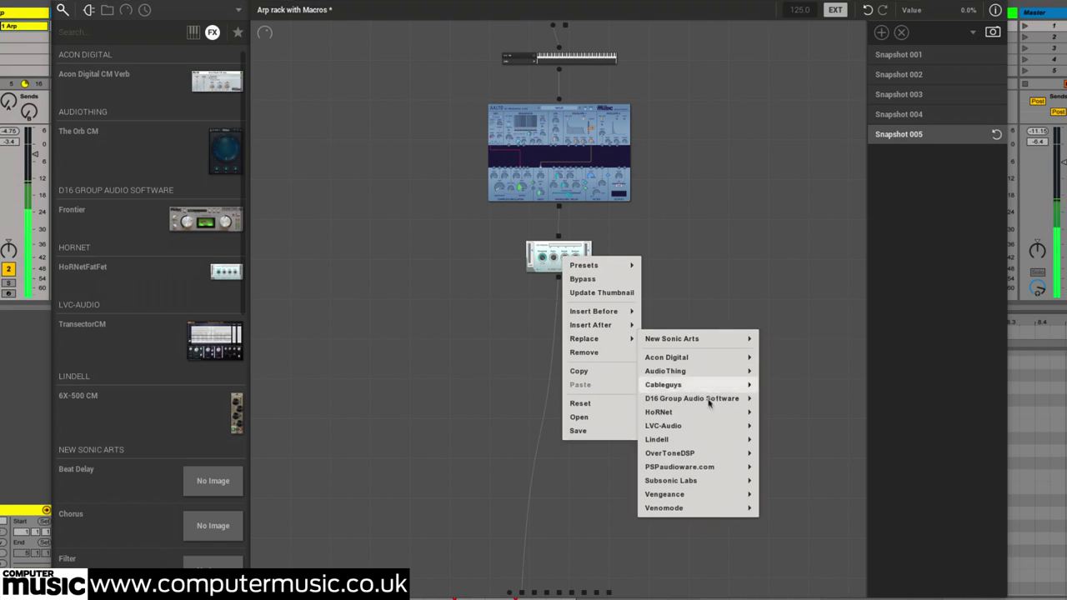
mouse_move(705, 469)
left_click(772, 467)
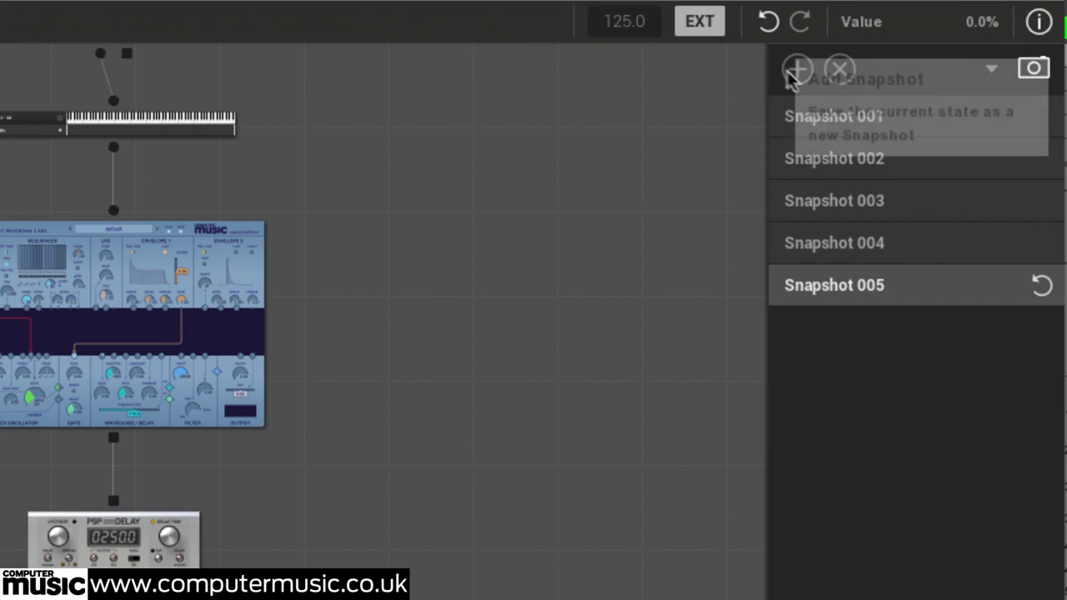
- Store the setup as Snapshot 006, compare Snapshots 005 and 004, then recall 006
left_click(880, 33)
left_click(876, 289)
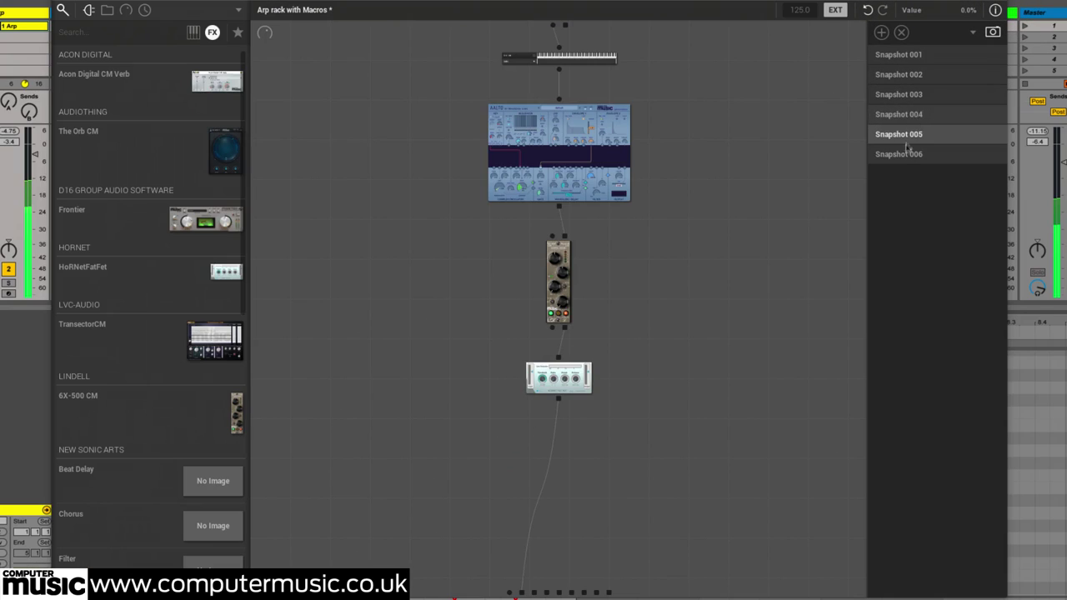
key("Up")
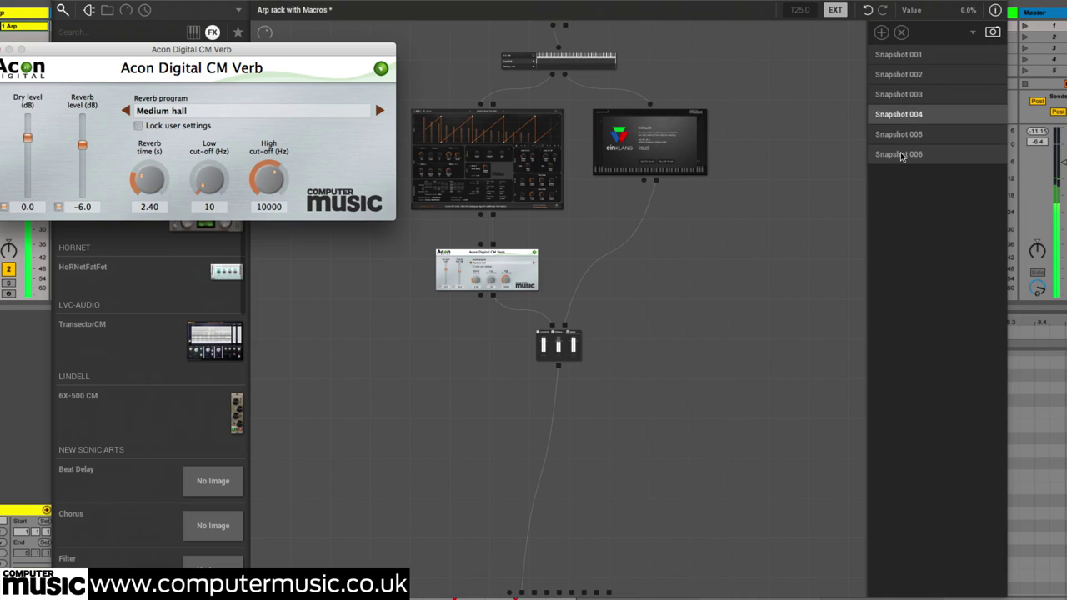
left_click(901, 155)
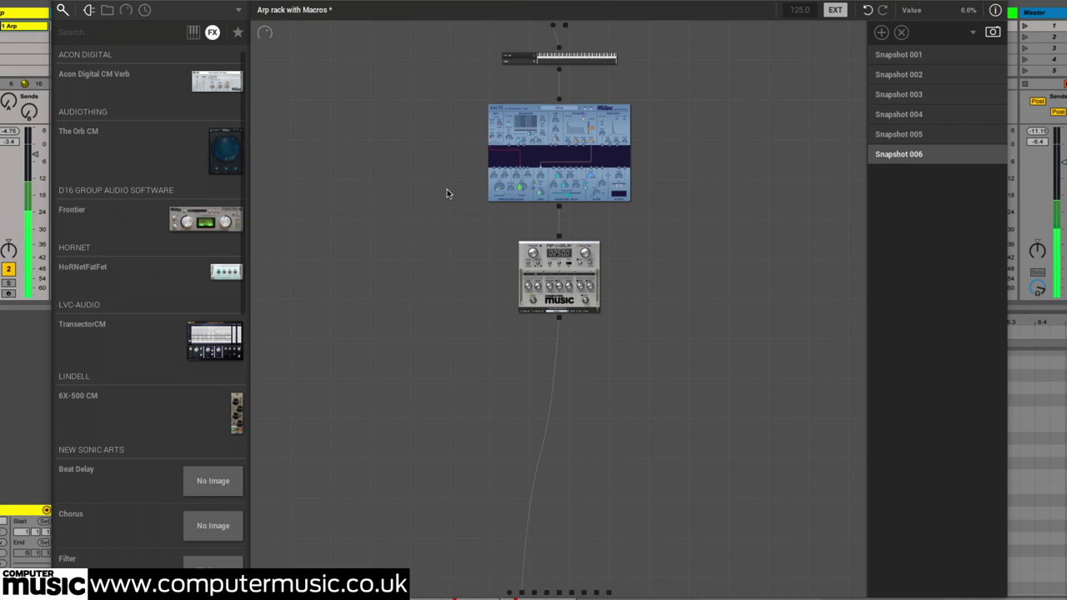
- Save the rack from the file dropdown as preset 'Arp rack with Macros snapshots'
left_click(238, 10)
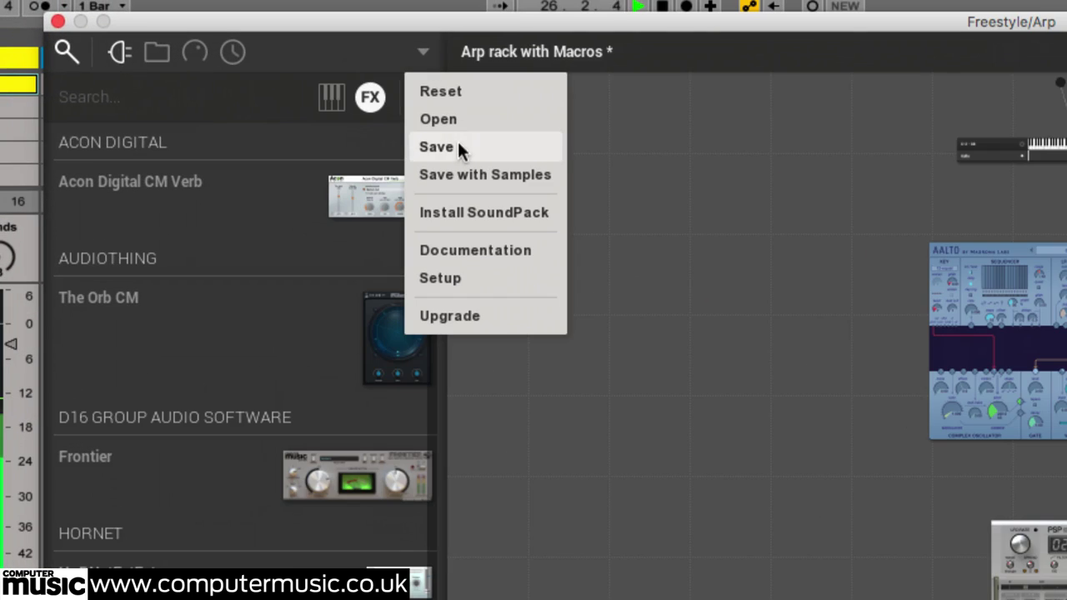
left_click(457, 147)
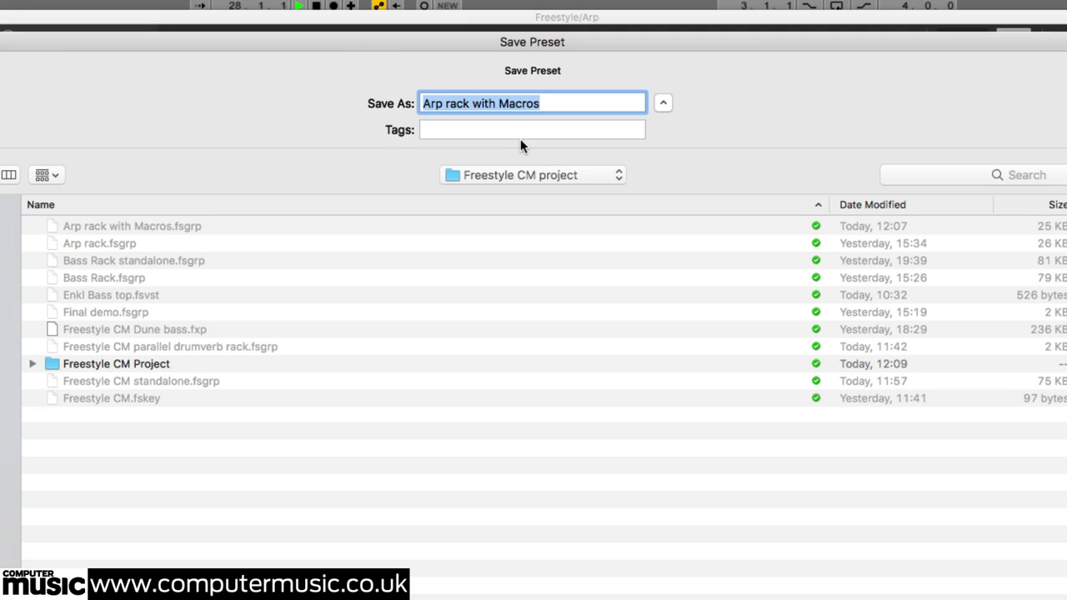
key("Right")
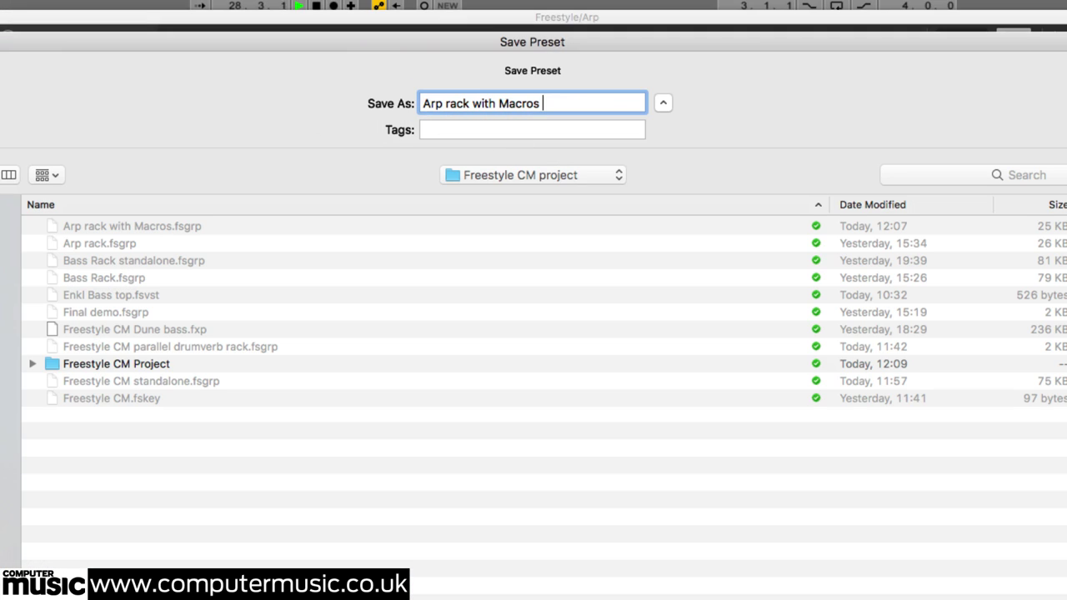
key("Return")
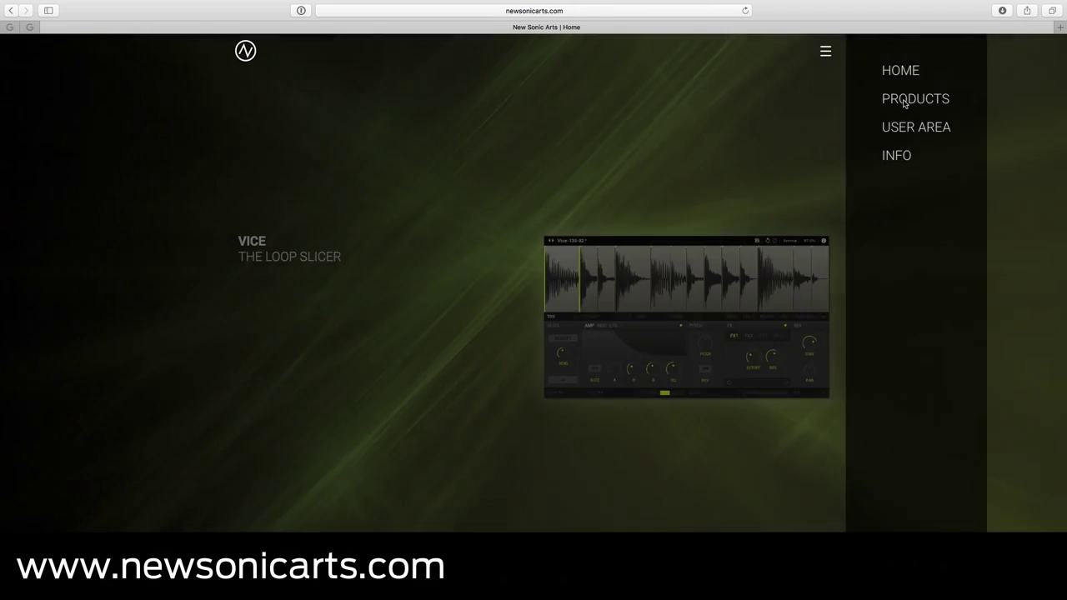
- Go through the site menu's Products list to the Freestyle product page
left_click(905, 100)
scroll(521, 200, "down", 15)
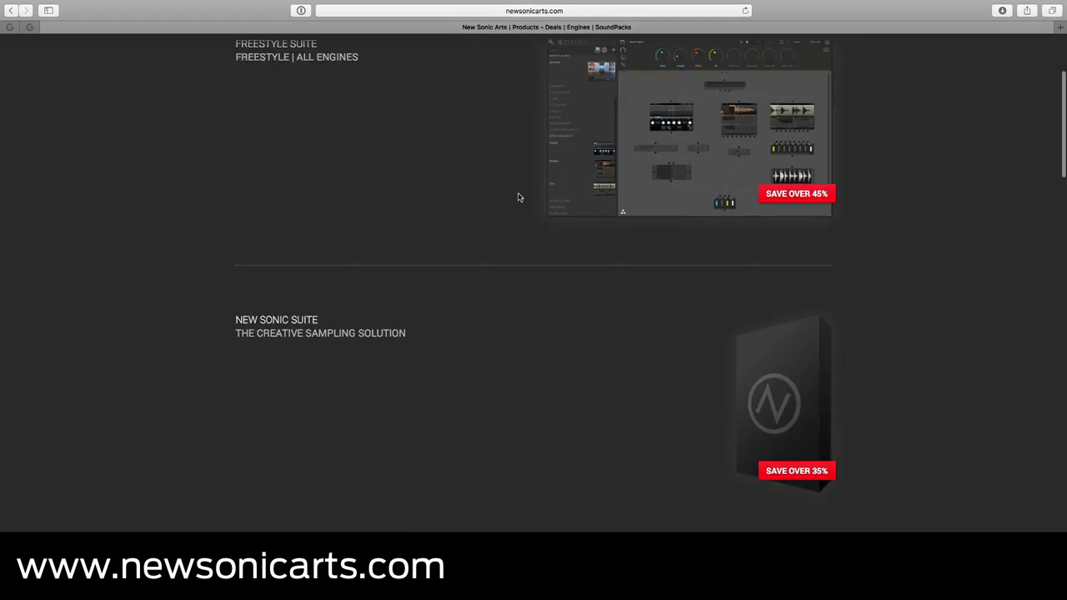
scroll(521, 209, "down", 10)
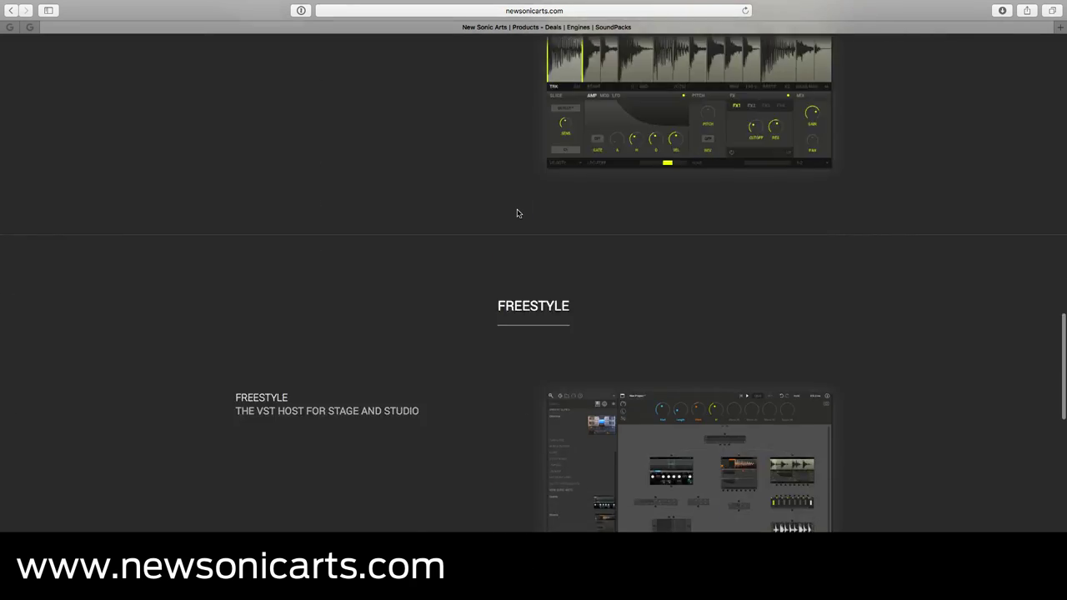
left_click(585, 201)
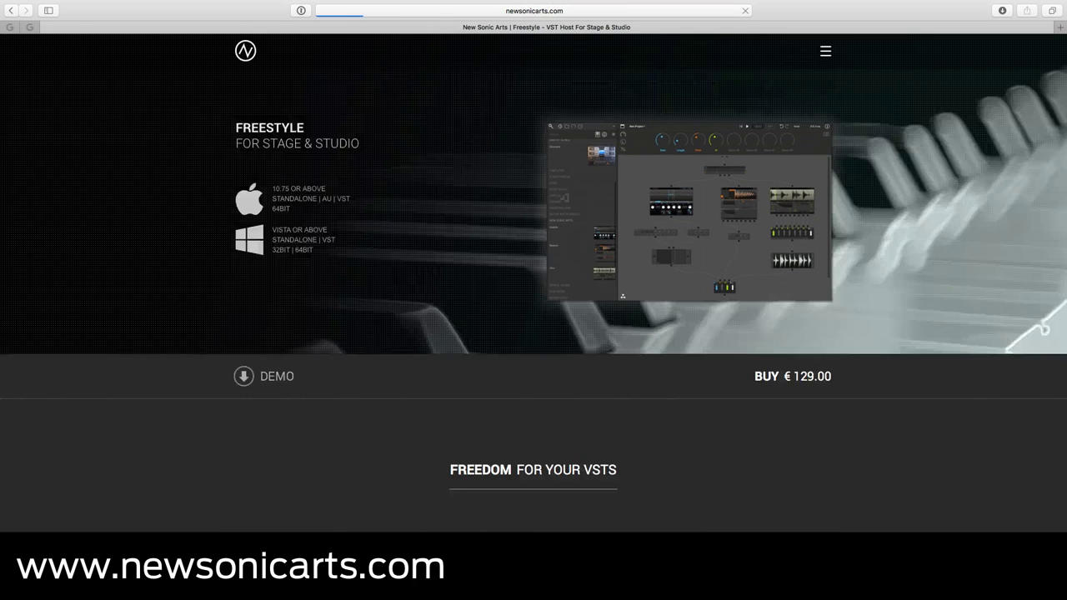